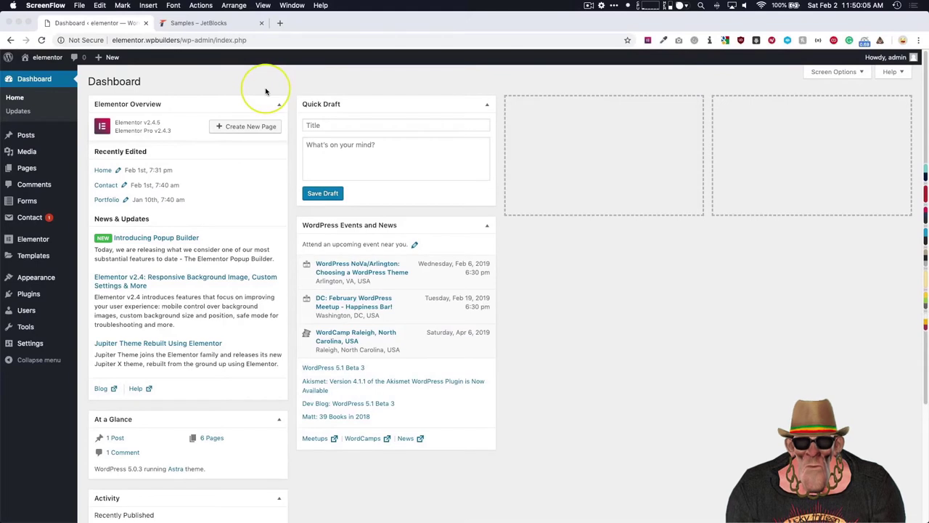
- Preview the dark header's slide-out side menu on the JetBlocks samples page, then close that tab
click(207, 78)
click(207, 24)
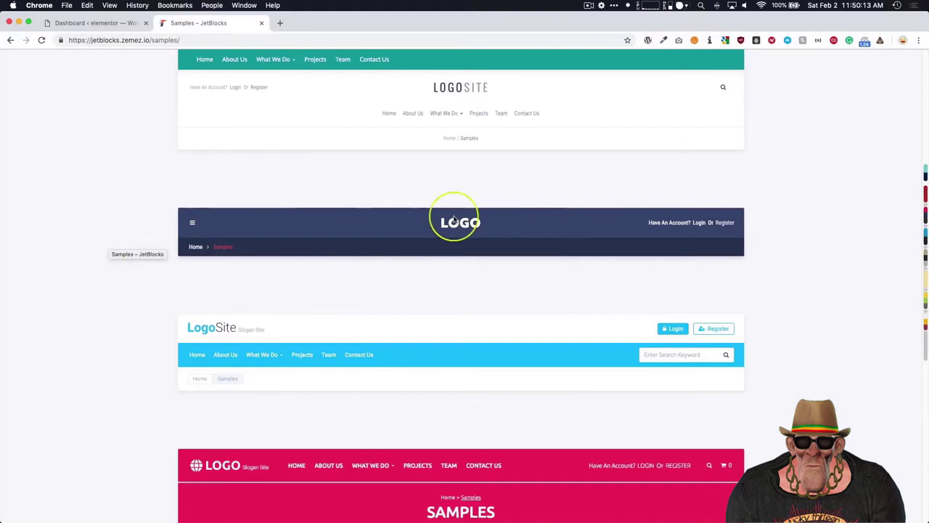
click(193, 225)
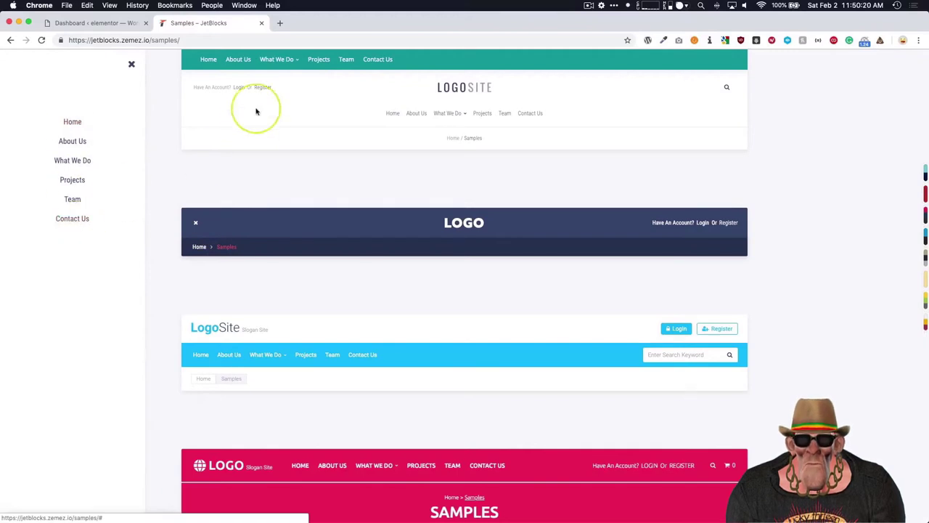
click(261, 24)
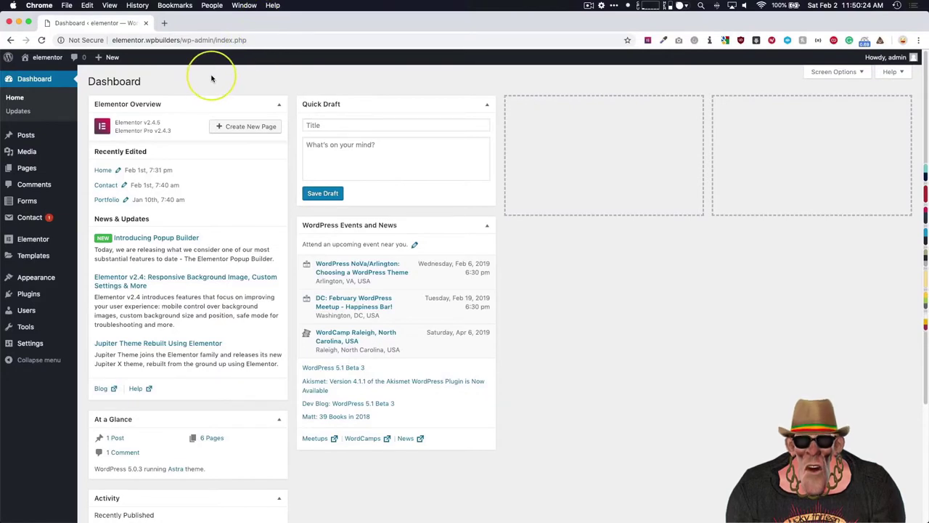
- Create a new popup template named 'Off Canvas' under Templates > Popups
mouse_move(42, 250)
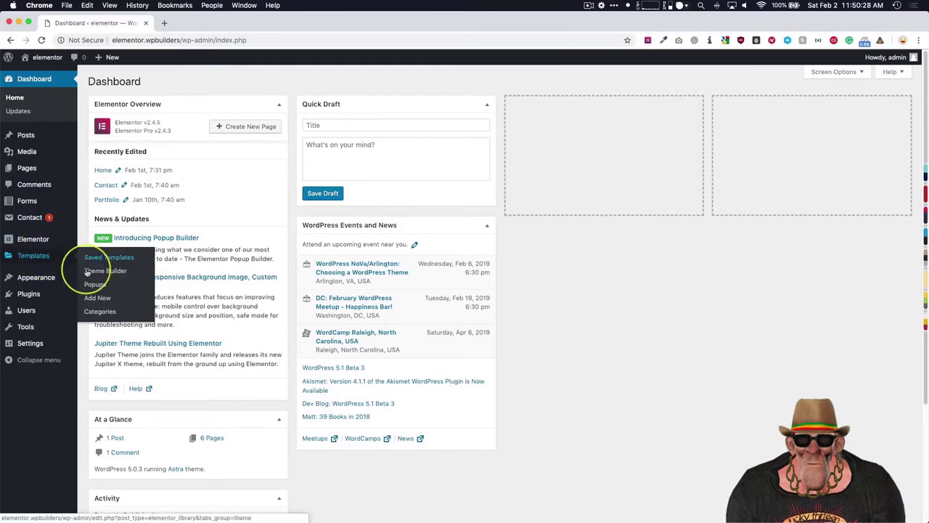
click(89, 286)
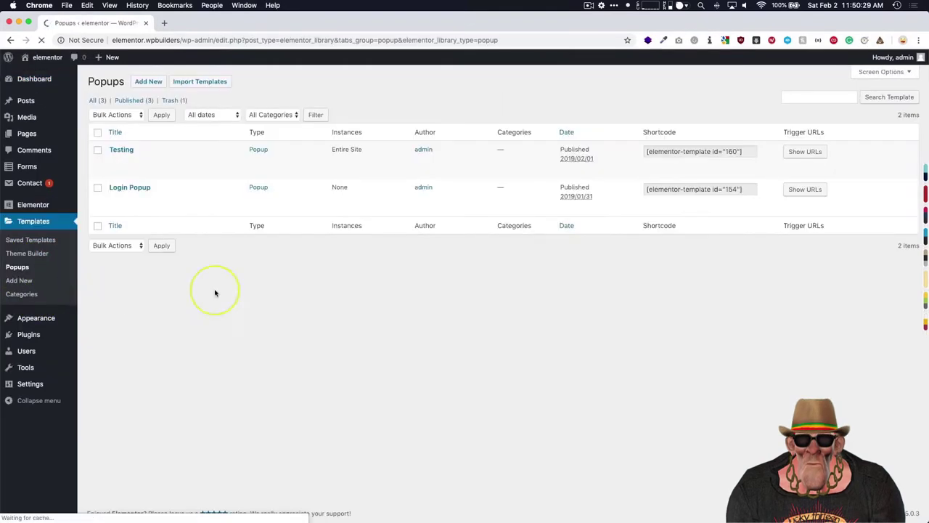
click(148, 82)
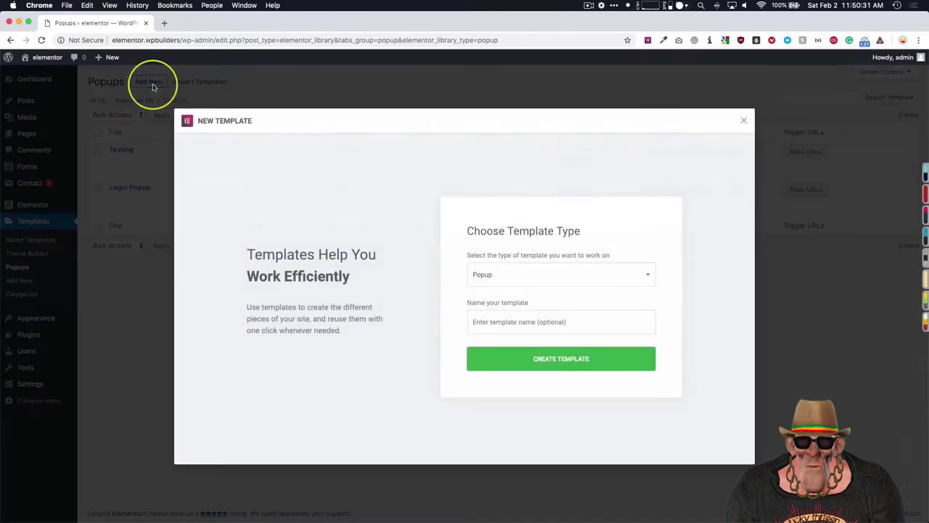
click(501, 317)
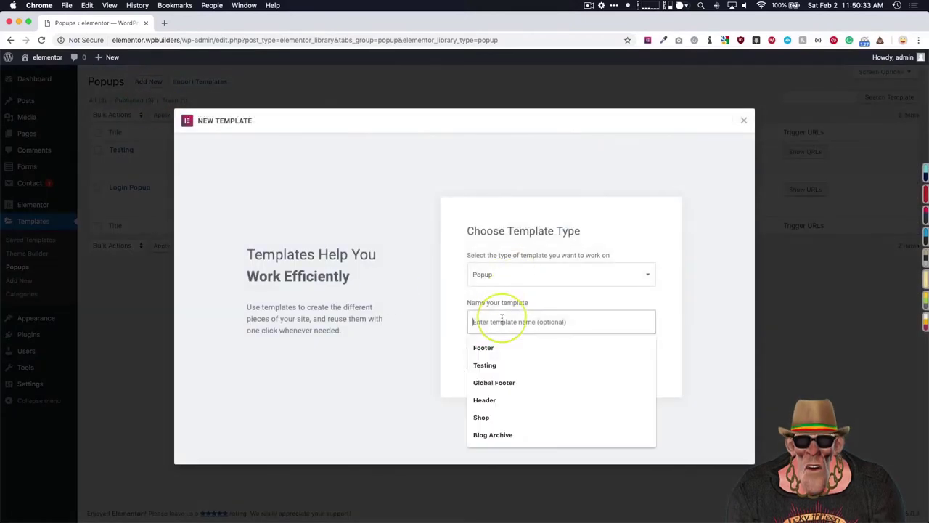
text(Off Canvas)
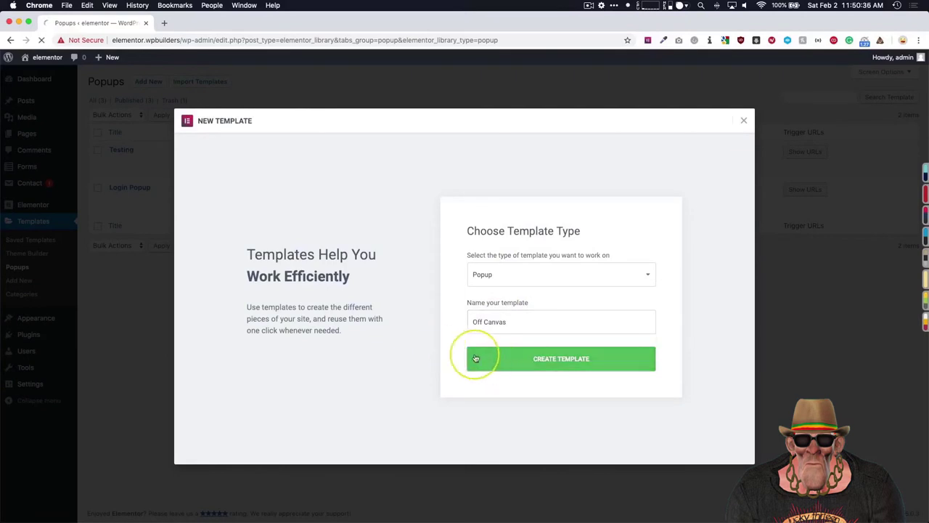
click(475, 358)
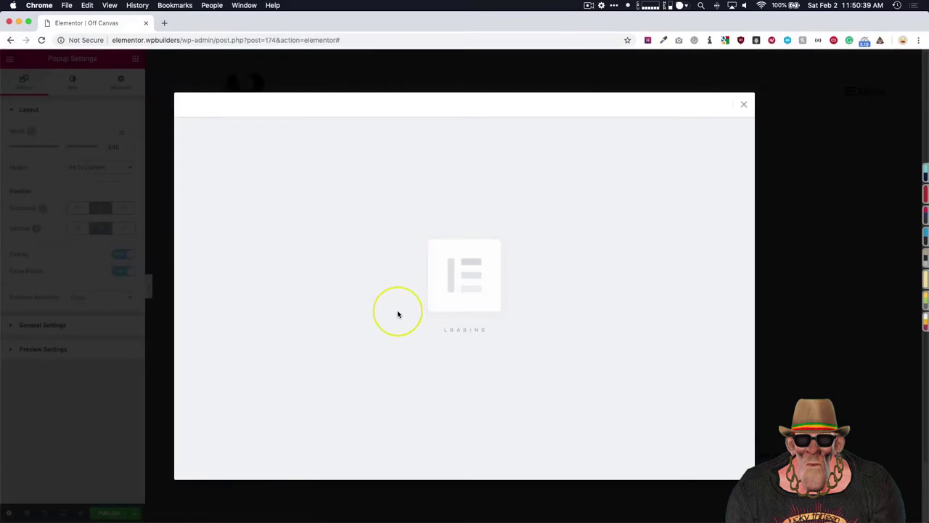
- Browse the Library's Popups templates, then close the Library to start from a blank popup
mouse_move(418, 273)
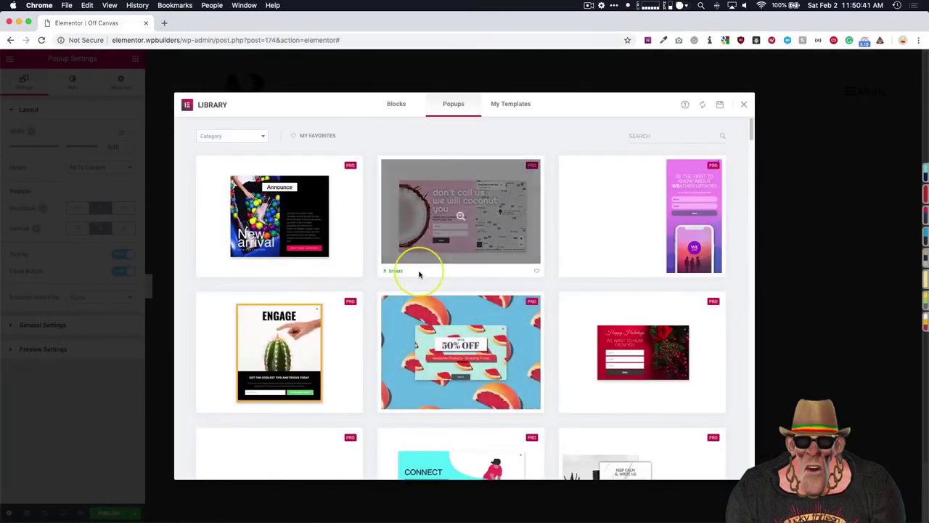
scroll(419, 273, down, 5)
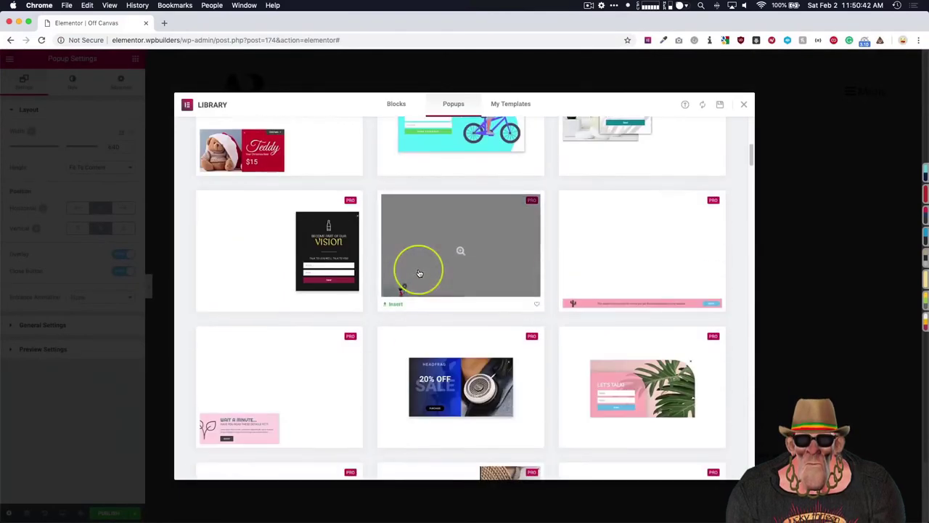
scroll(418, 273, down, 1)
scroll(419, 273, down, 3)
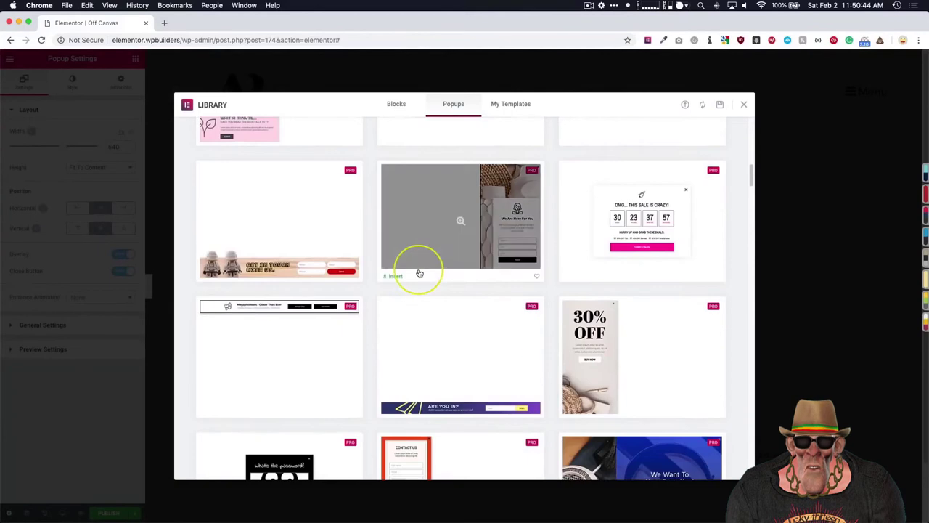
scroll(419, 274, down, 3)
scroll(418, 274, down, 3)
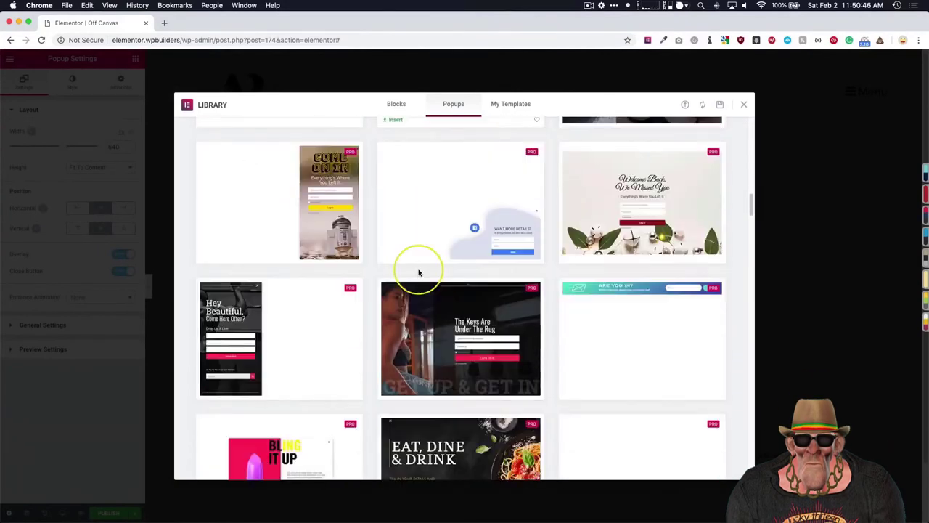
scroll(418, 274, down, 3)
scroll(419, 274, down, 4)
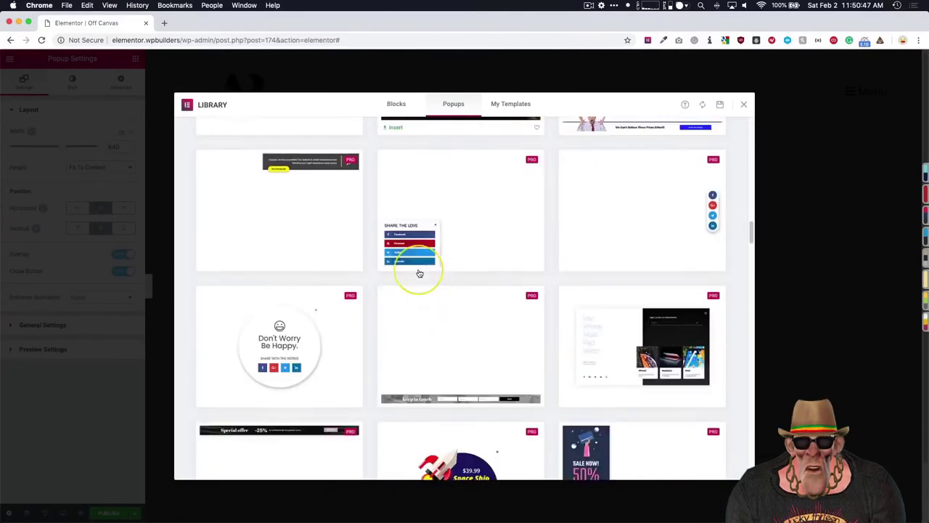
scroll(419, 274, down, 2)
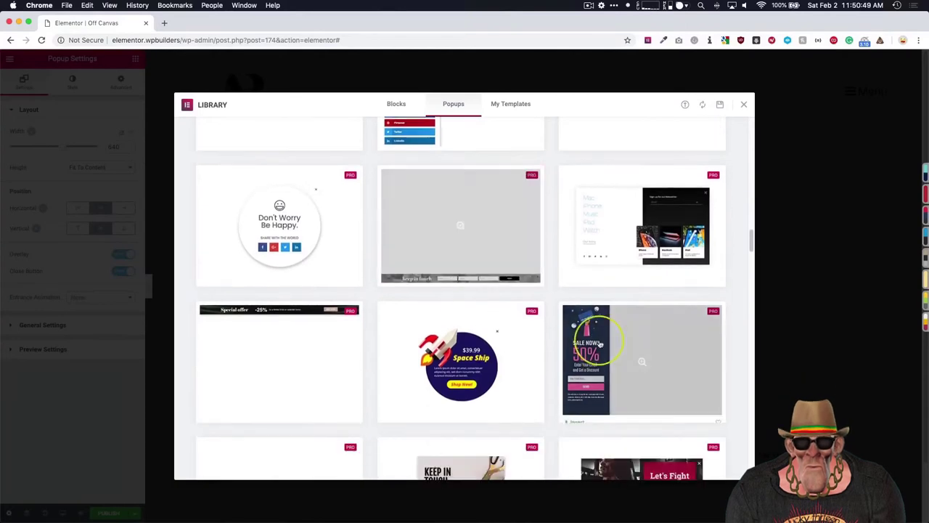
scroll(580, 374, down, 3)
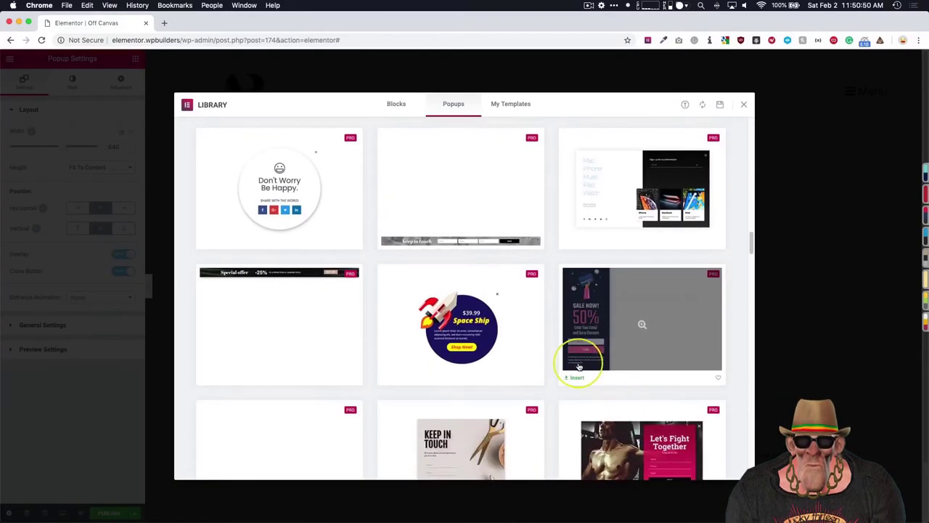
scroll(580, 367, down, 3)
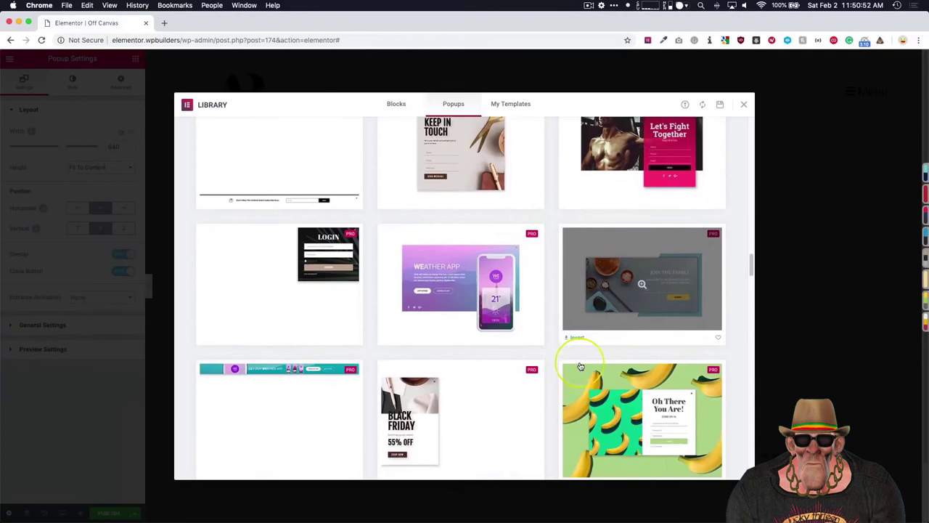
scroll(581, 365, down, 1)
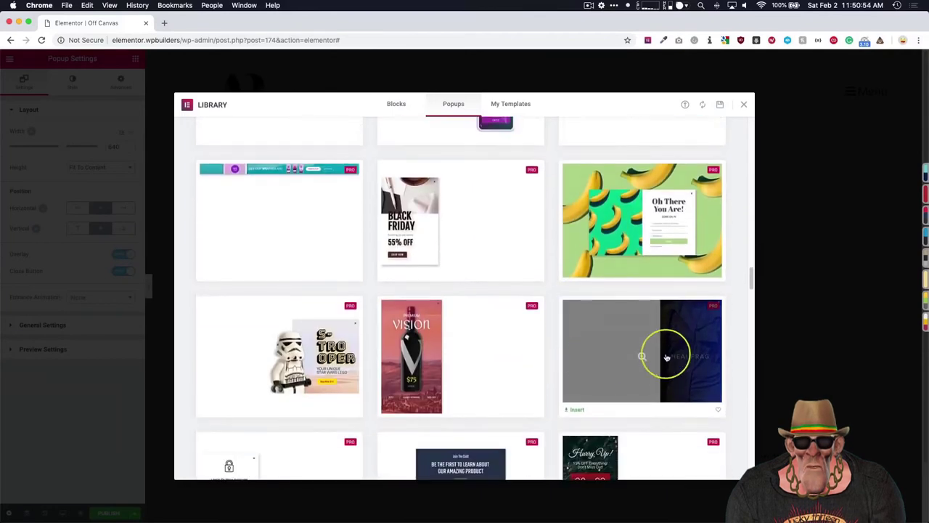
scroll(682, 355, down, 2)
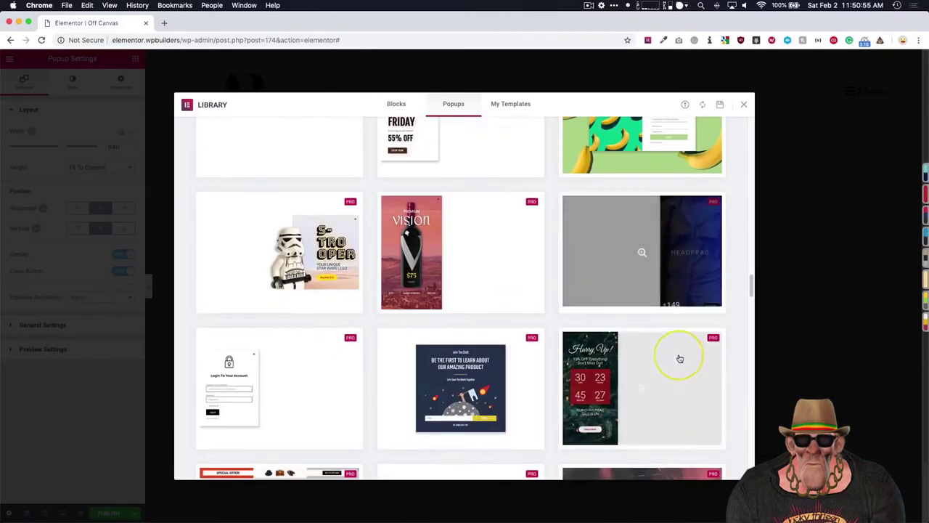
click(743, 104)
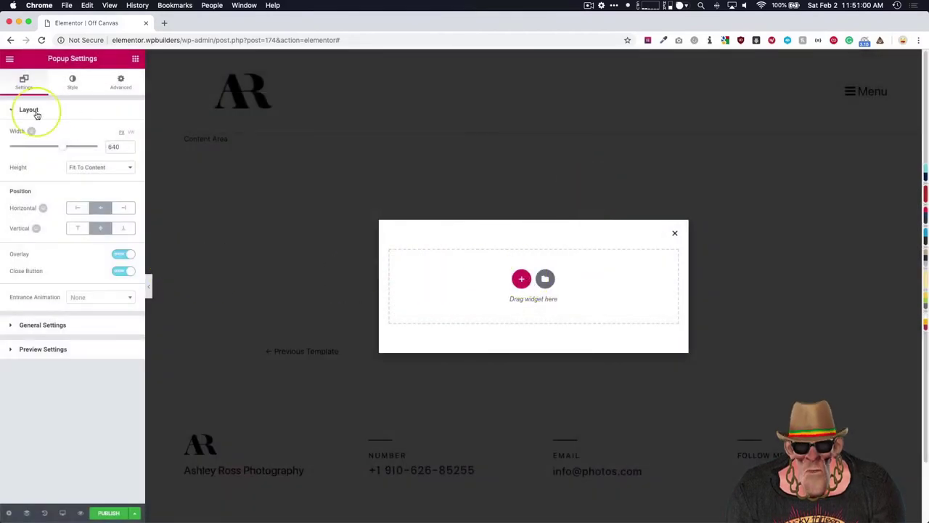
- Set the popup Height to Fit To Screen with Content Position Top
click(85, 169)
click(87, 176)
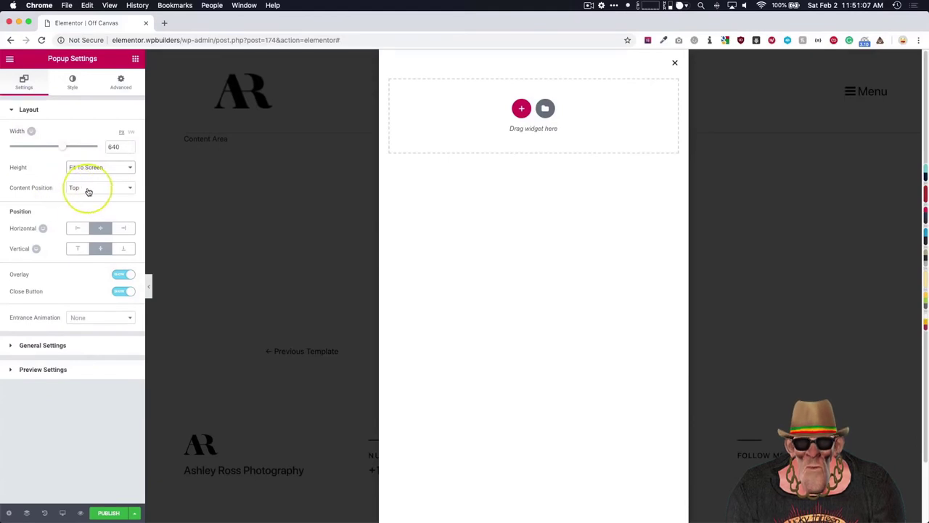
click(82, 187)
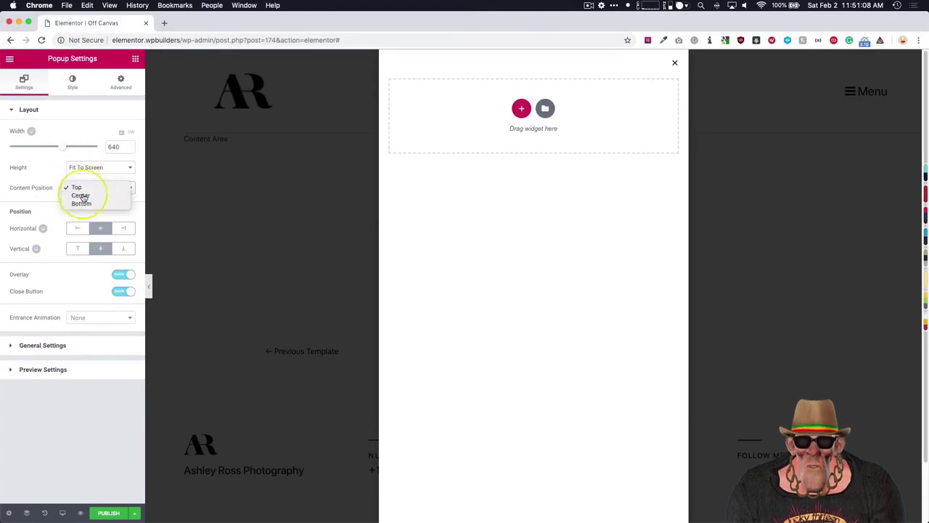
click(84, 196)
click(85, 187)
click(84, 196)
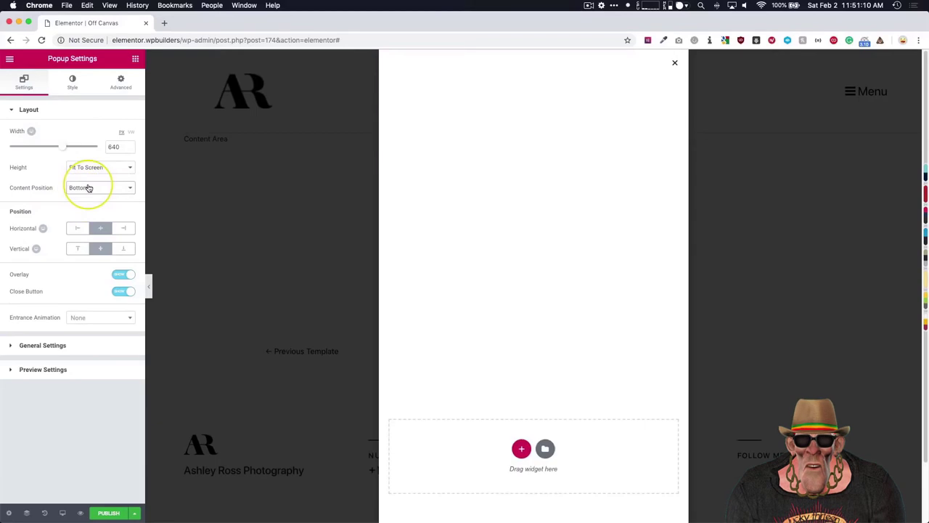
click(87, 188)
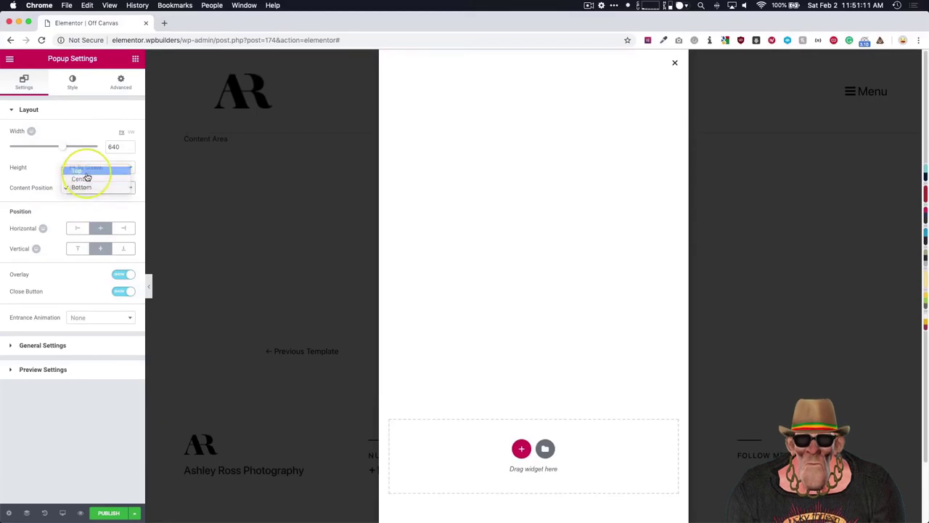
click(81, 170)
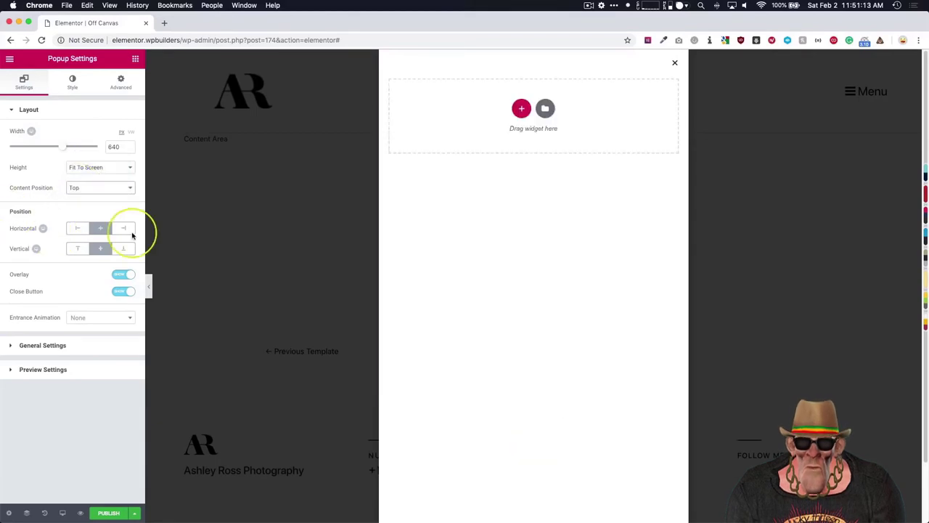
- Position the popup horizontally Right and vertically Center
click(123, 231)
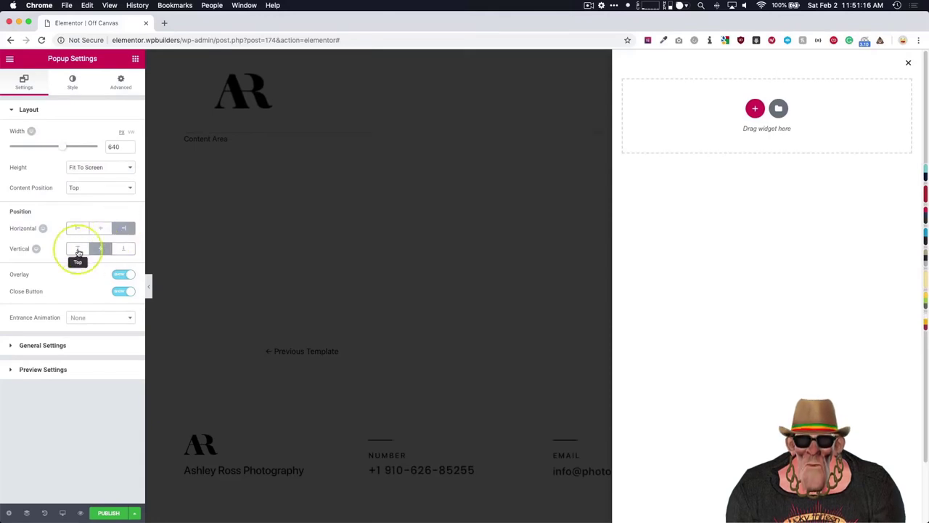
click(80, 249)
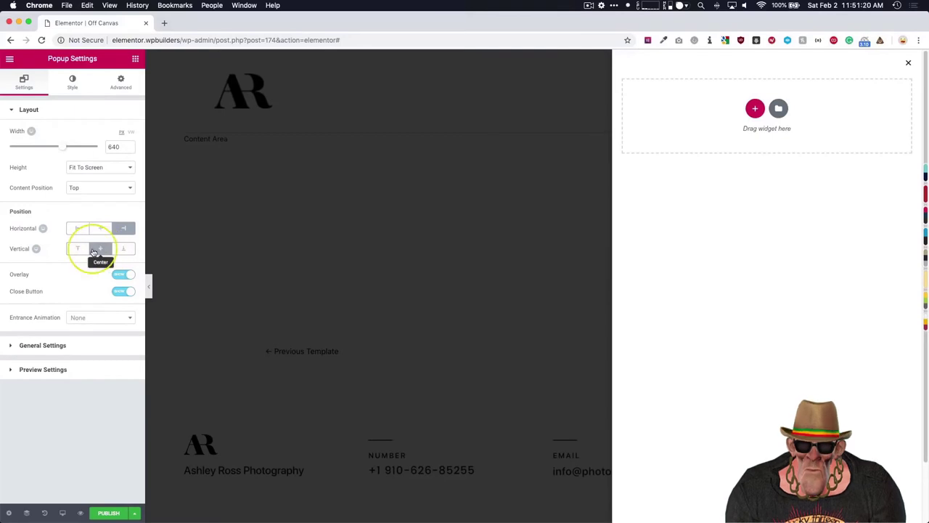
click(93, 251)
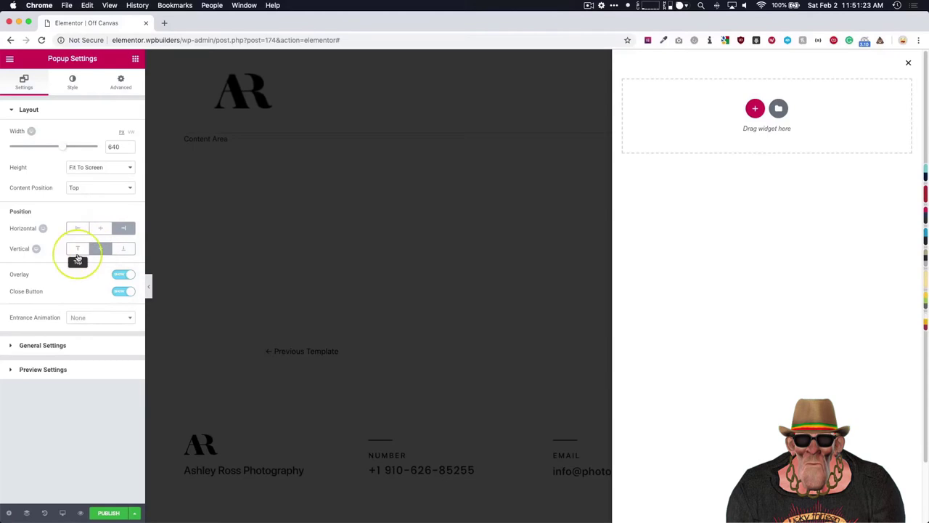
- Turn the popup Overlay off and the Close Button on, then review General and Preview settings
click(120, 277)
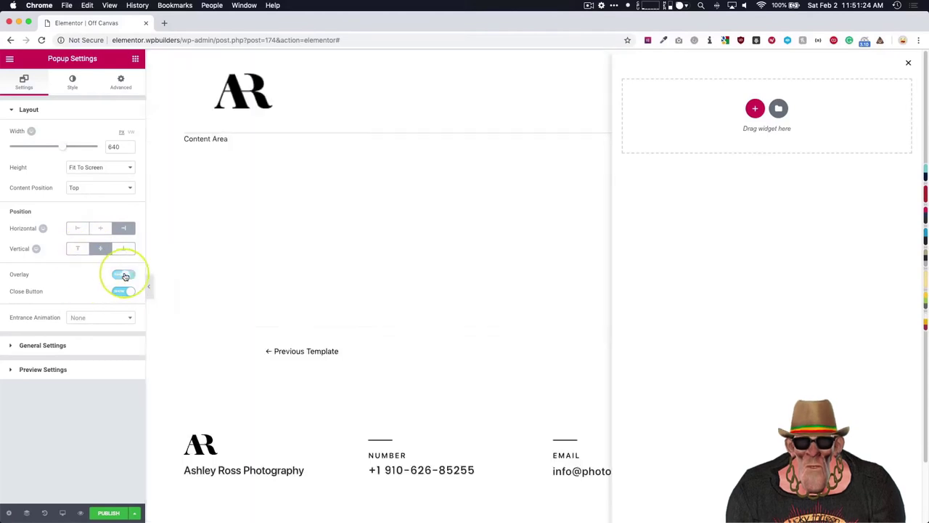
click(125, 275)
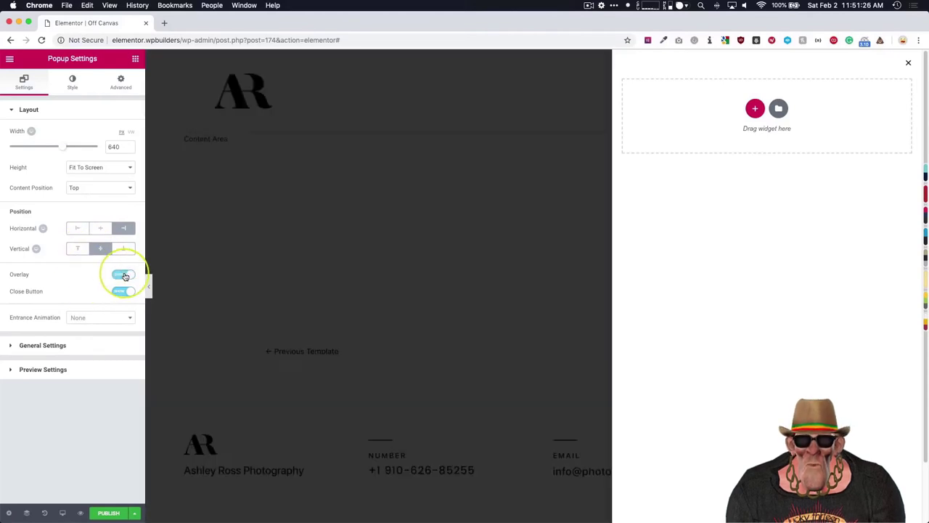
click(125, 276)
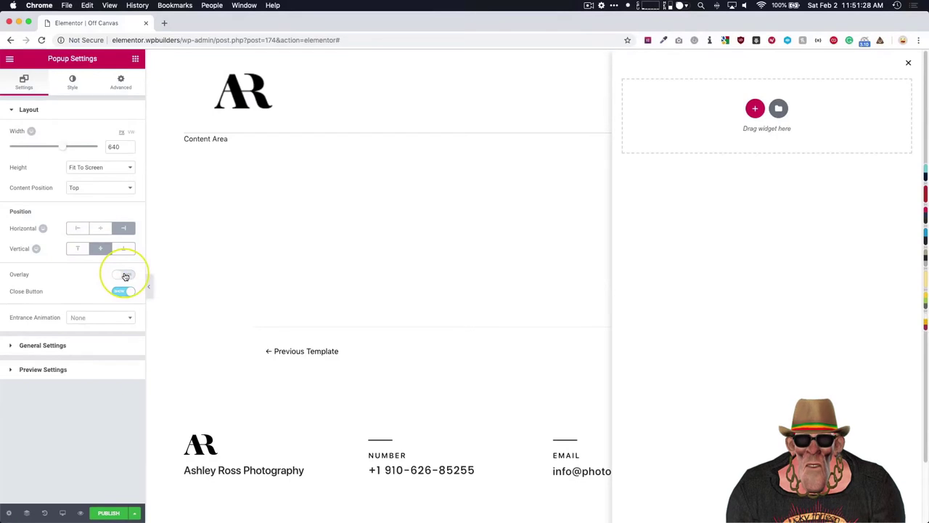
click(125, 275)
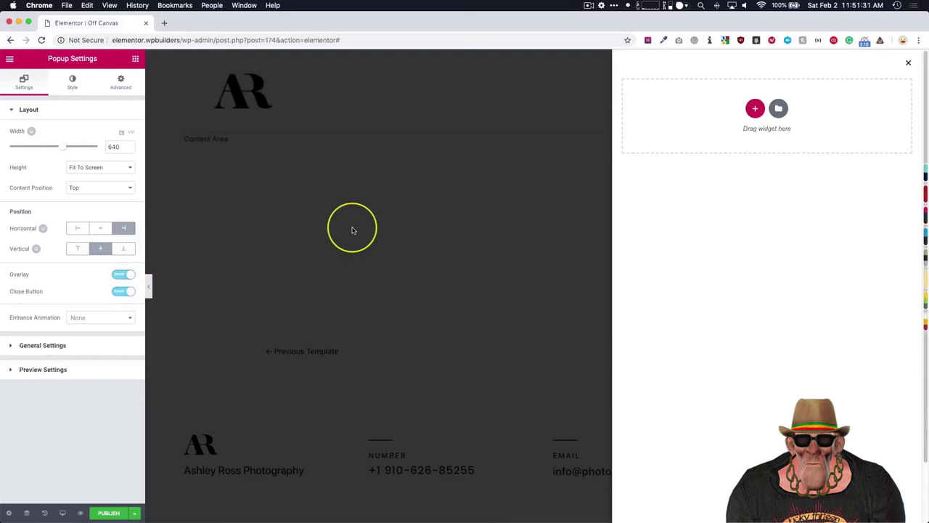
click(122, 275)
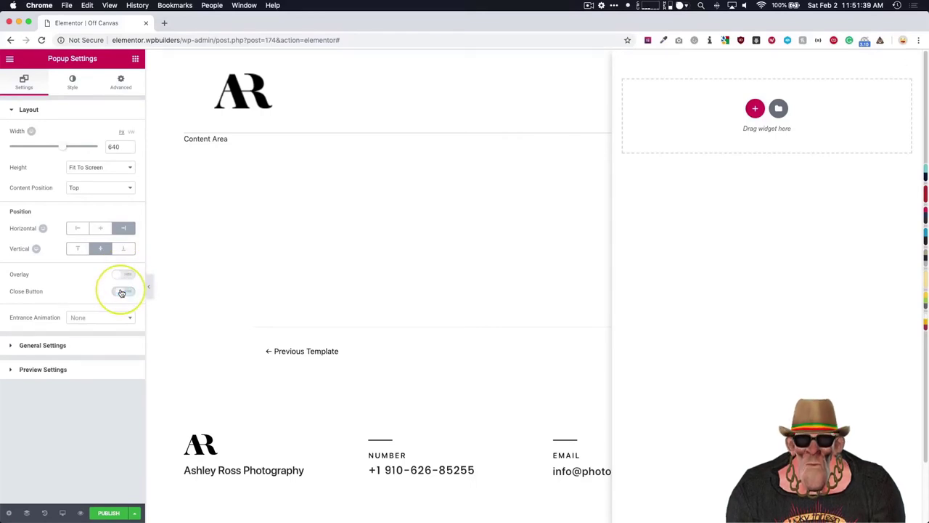
click(122, 292)
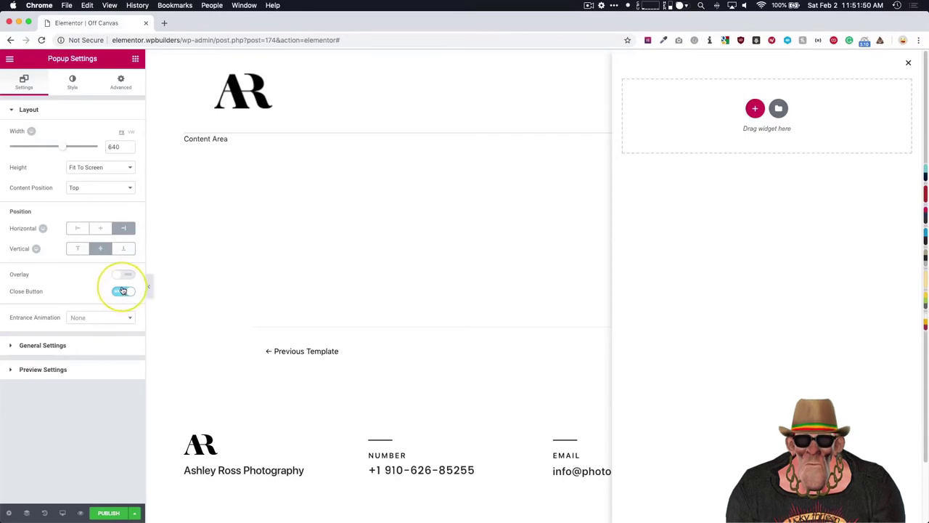
click(43, 345)
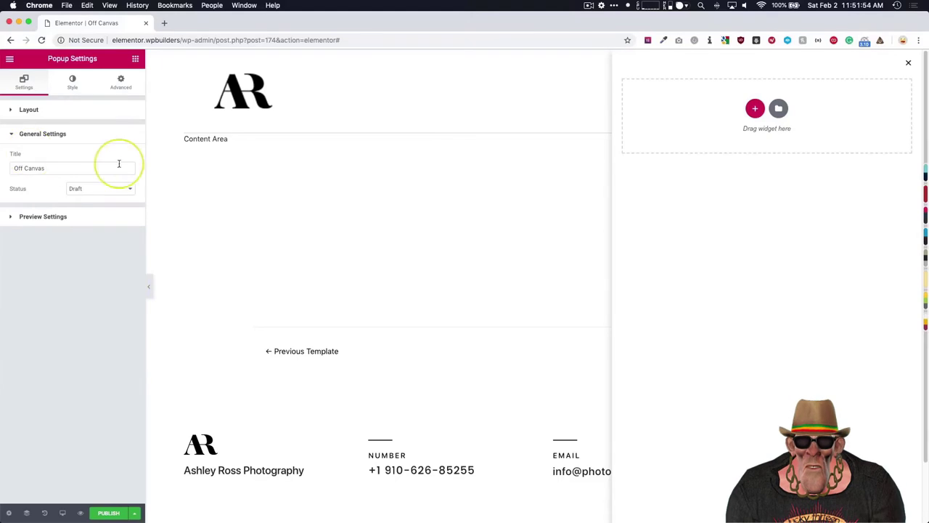
click(63, 219)
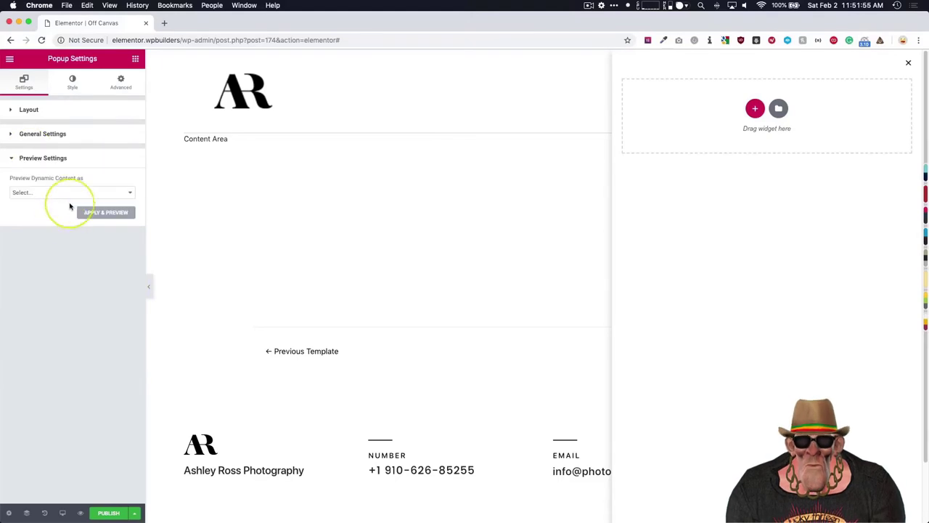
- Give the popup a Classic black background
click(58, 110)
click(69, 85)
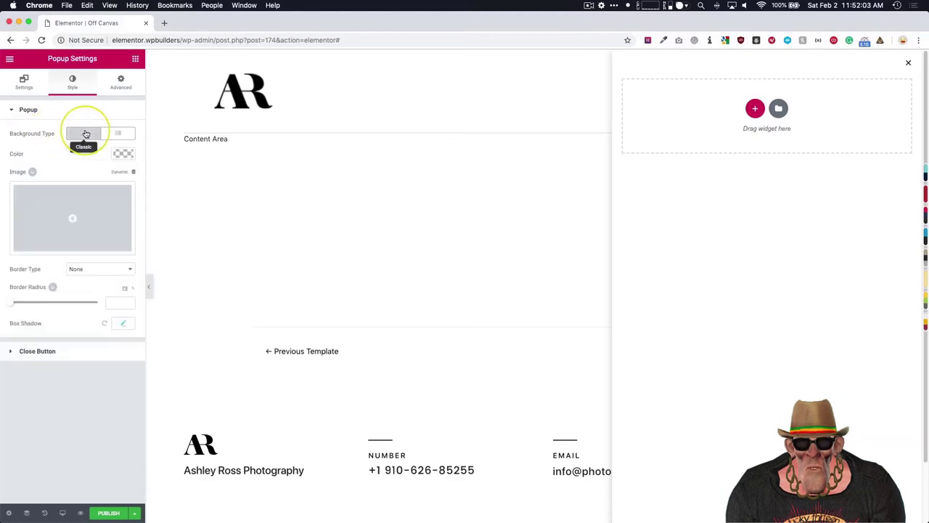
click(124, 154)
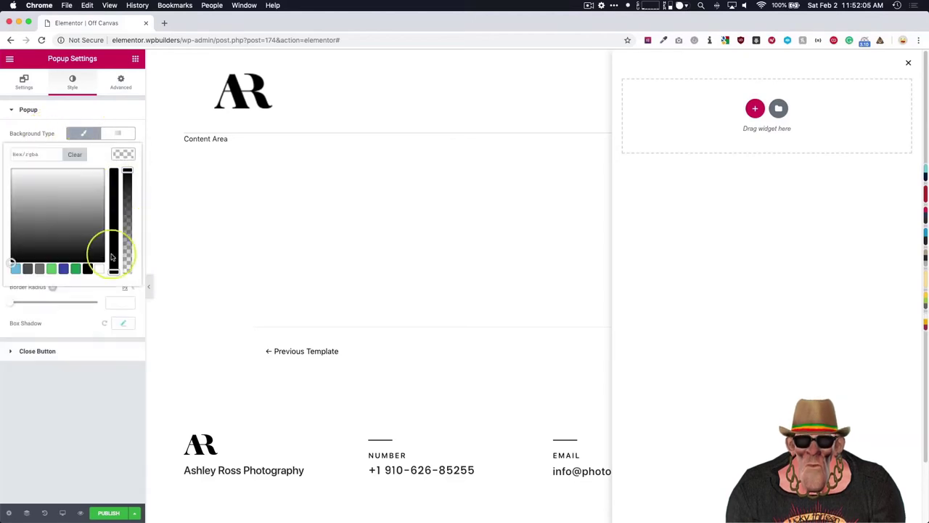
click(86, 267)
click(75, 373)
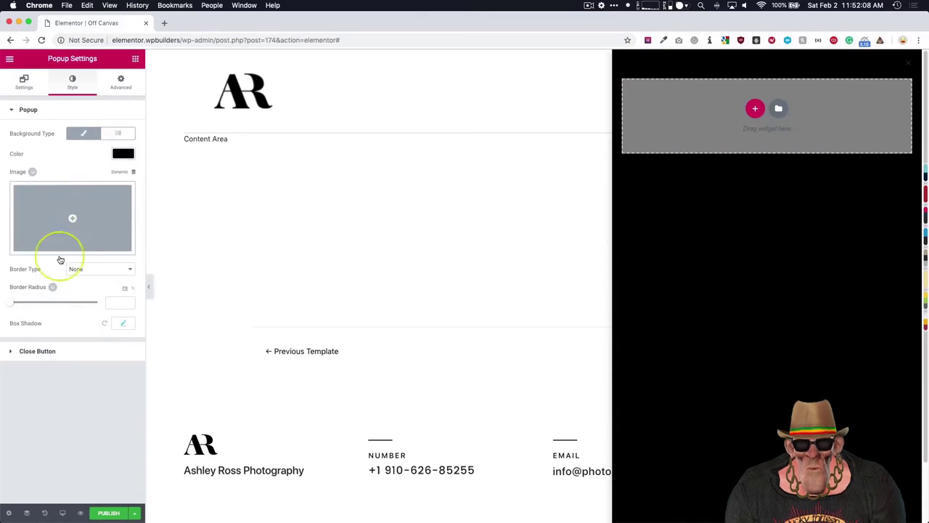
- Make the popup's close X white
click(35, 352)
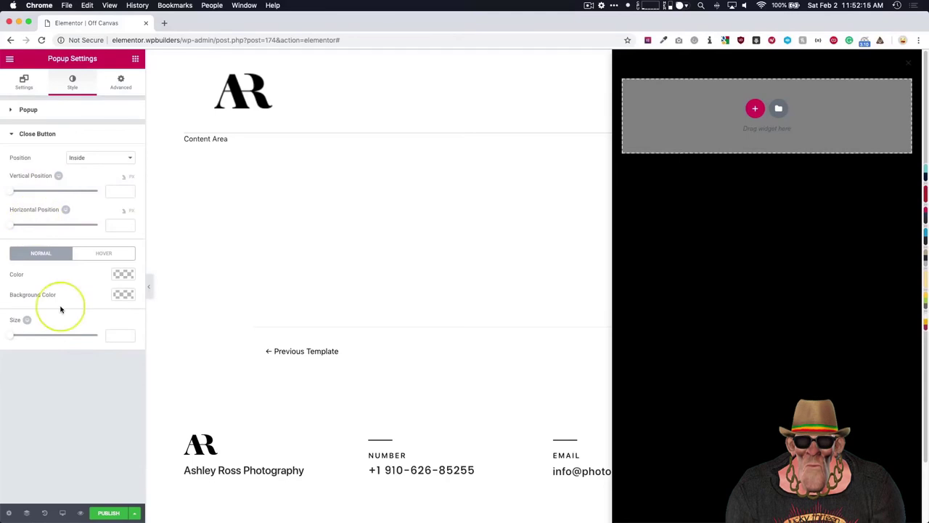
click(122, 274)
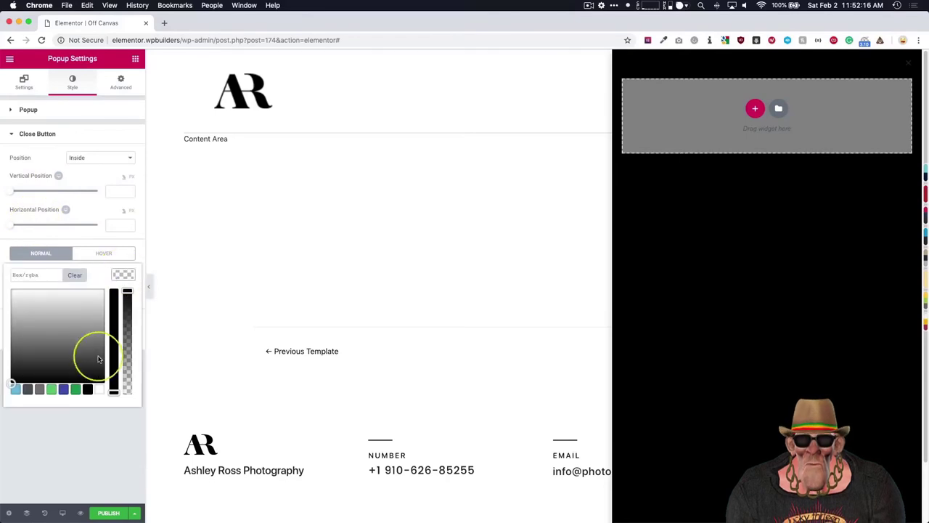
click(98, 389)
click(77, 472)
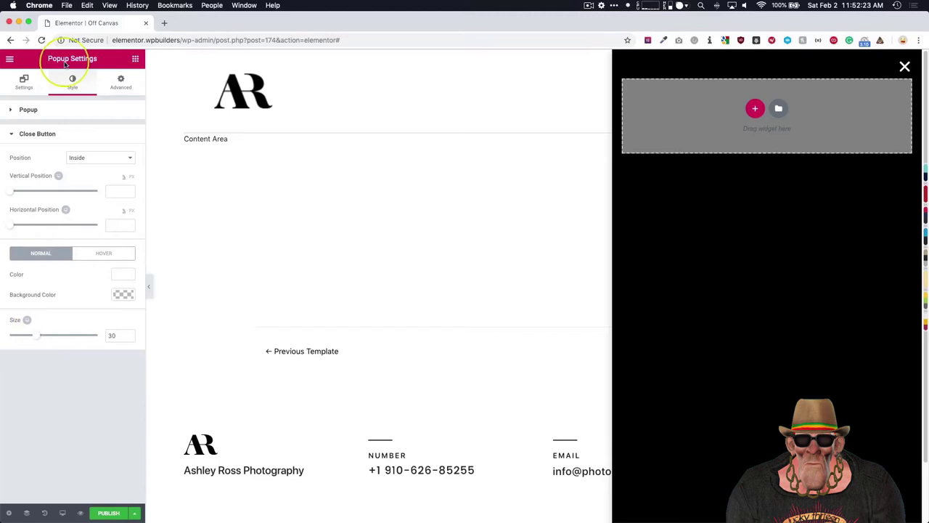
click(24, 82)
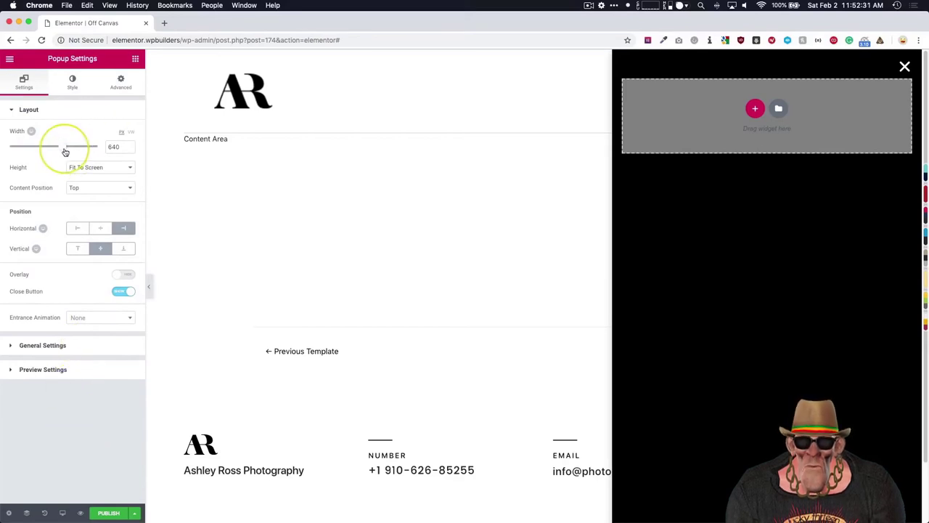
- Narrow the popup Width from 640 to 350
drag(64, 149, 37, 151)
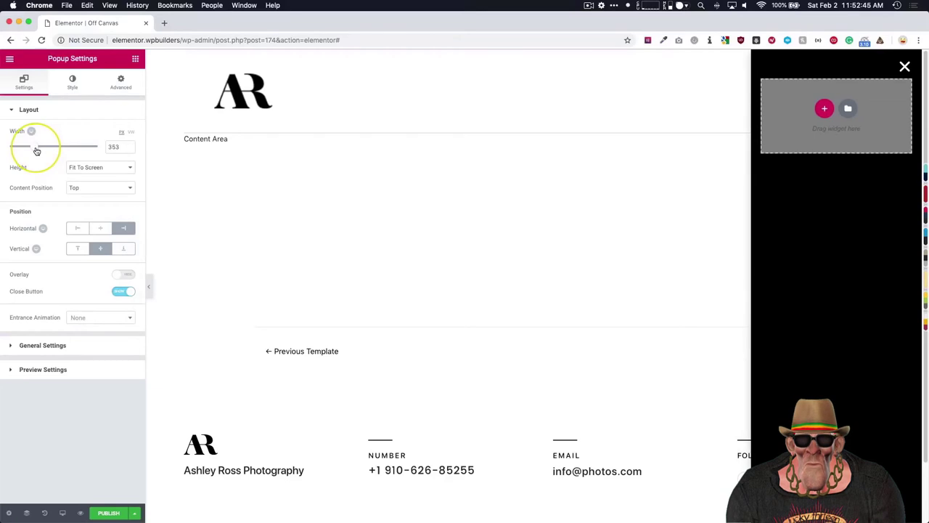
text(350)
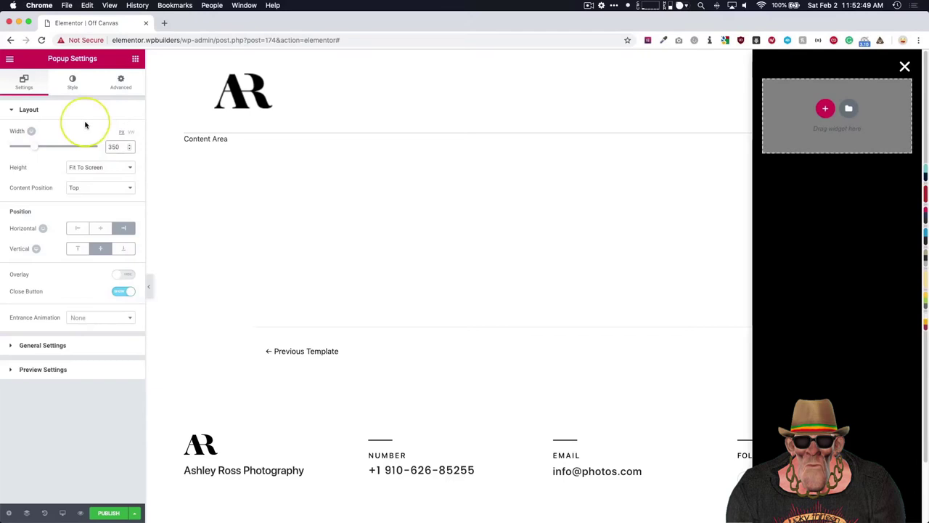
- Add an Image widget at the top of the popup
click(136, 59)
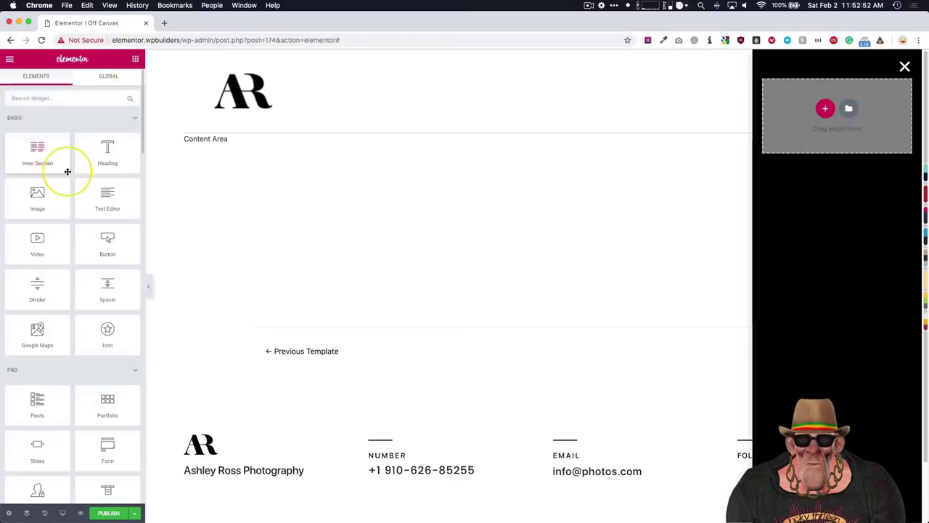
click(64, 95)
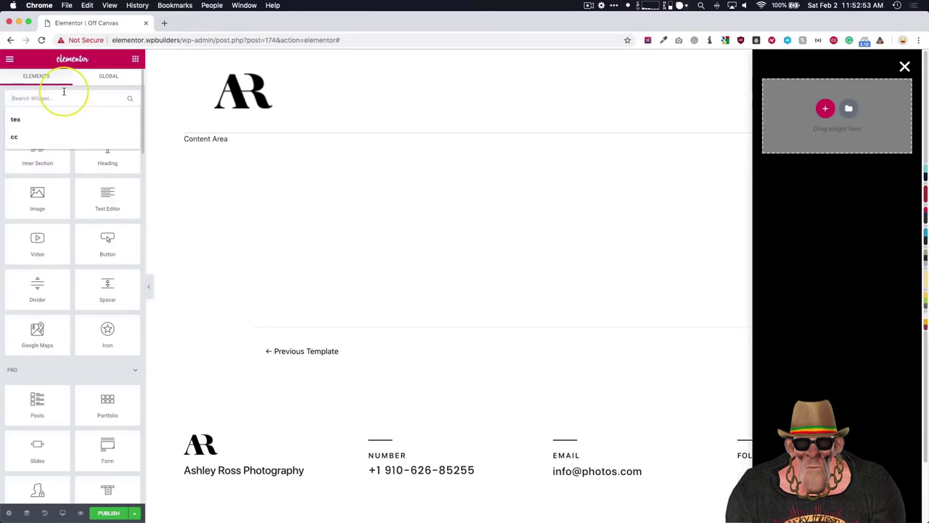
text(image)
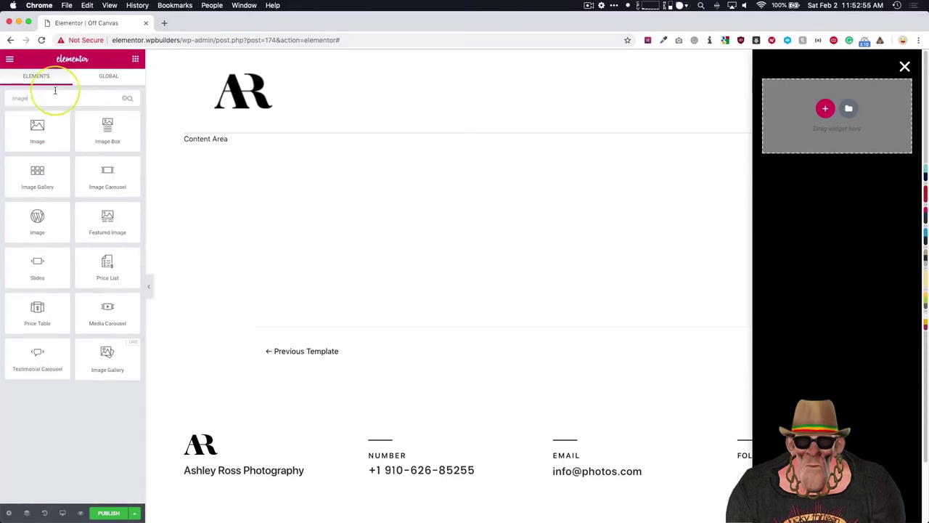
drag(37, 128, 813, 116)
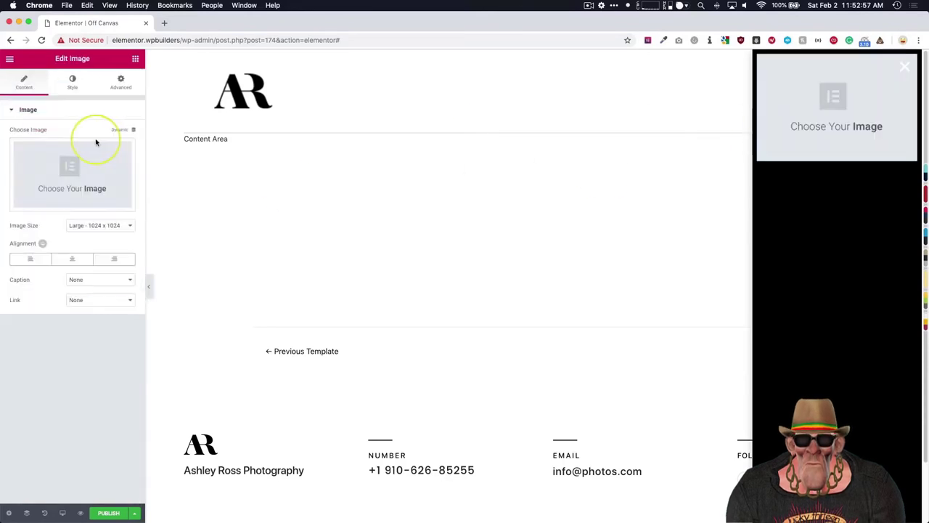
- Choose the AR logo favicon-free-img.png from the Media Library for the Image widget
click(73, 166)
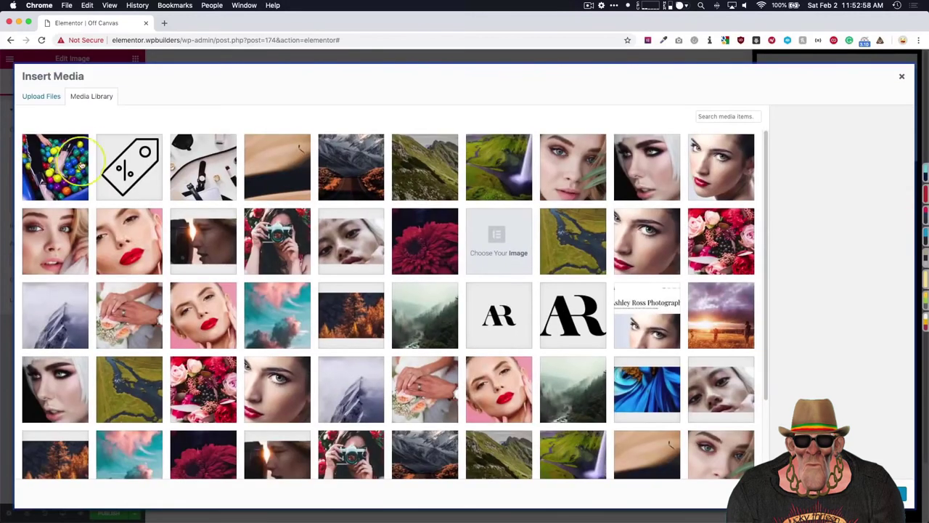
scroll(392, 211, down, 3)
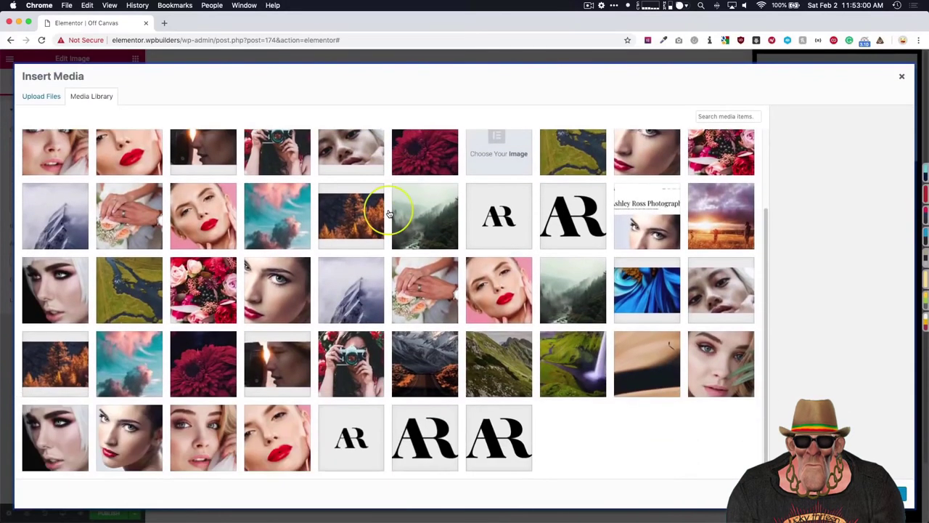
scroll(390, 213, up, 3)
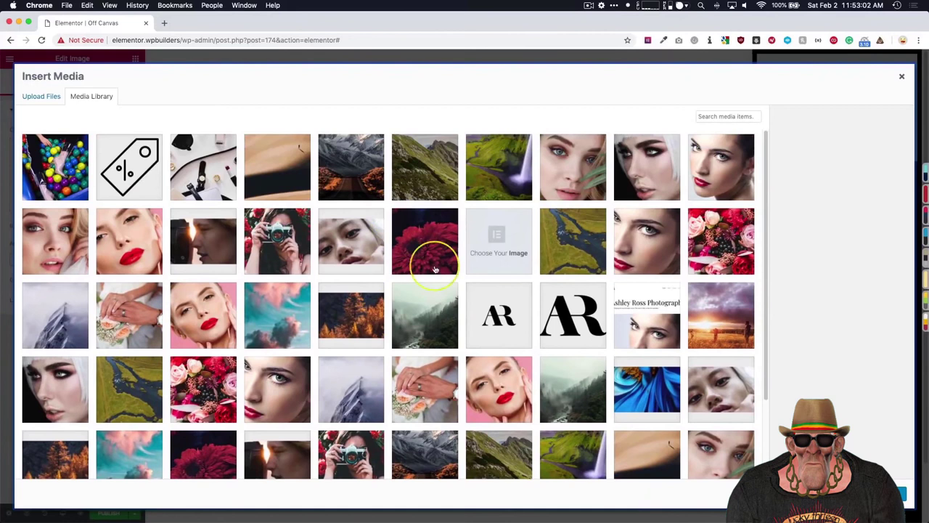
click(501, 314)
click(570, 319)
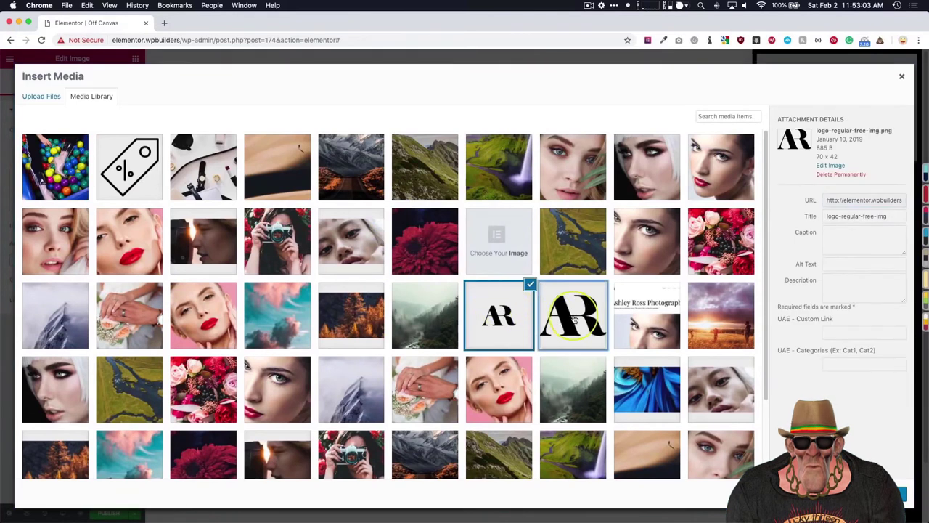
click(511, 325)
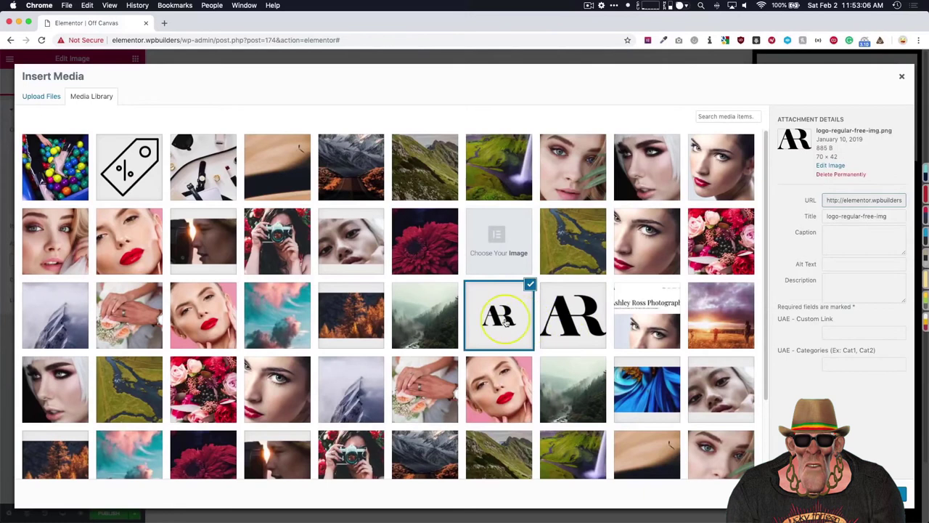
scroll(505, 323, down, 3)
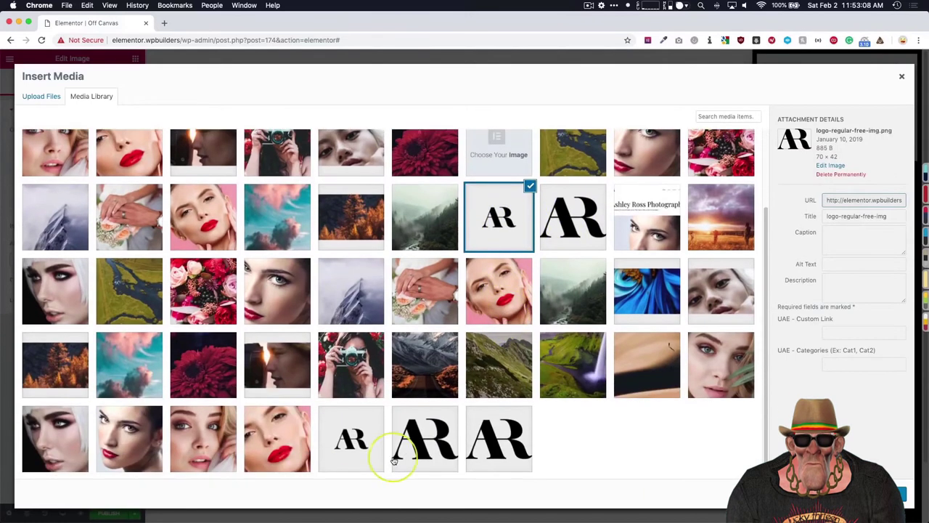
click(368, 441)
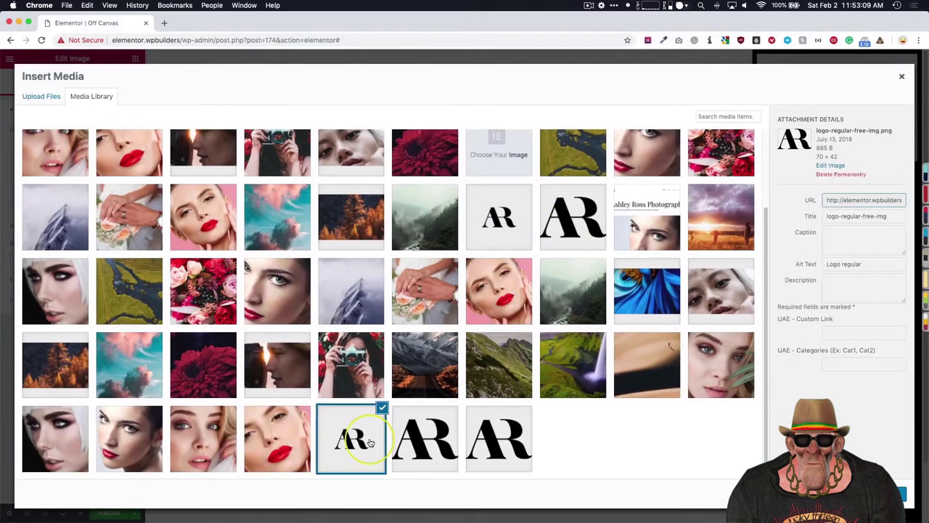
click(425, 432)
click(491, 435)
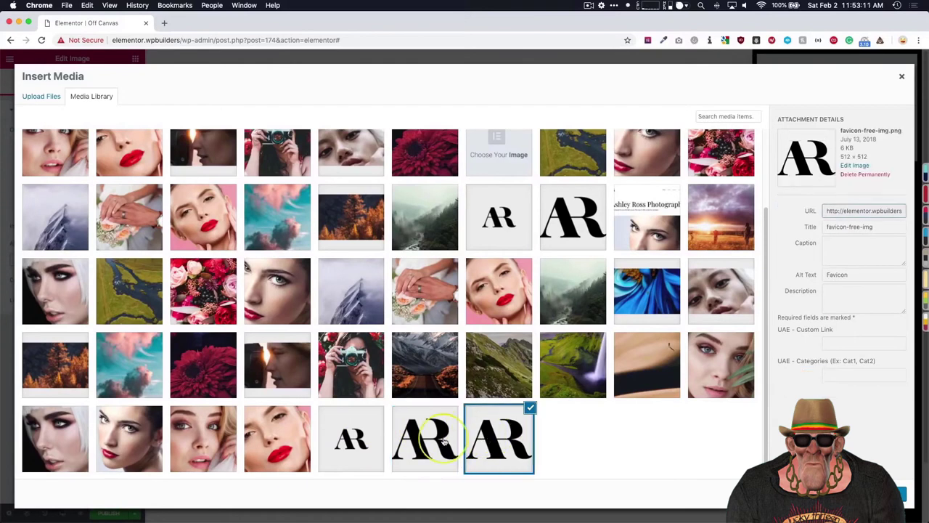
- Insert the AR logo and give the Image widget a white classic background
click(901, 493)
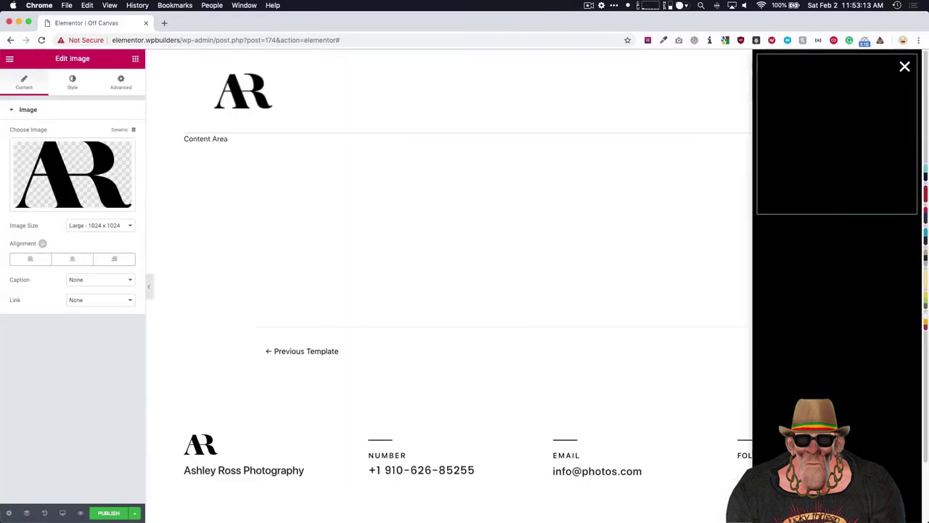
click(123, 82)
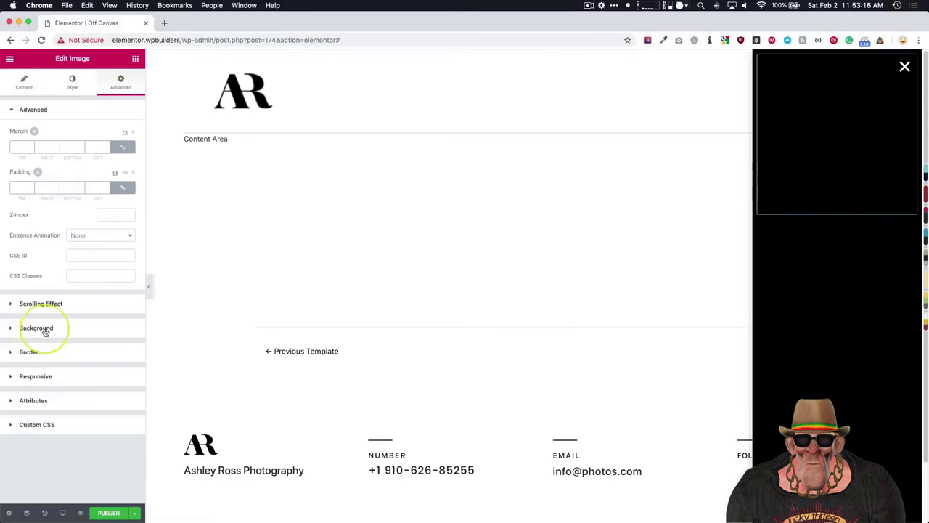
click(44, 327)
click(83, 203)
click(122, 223)
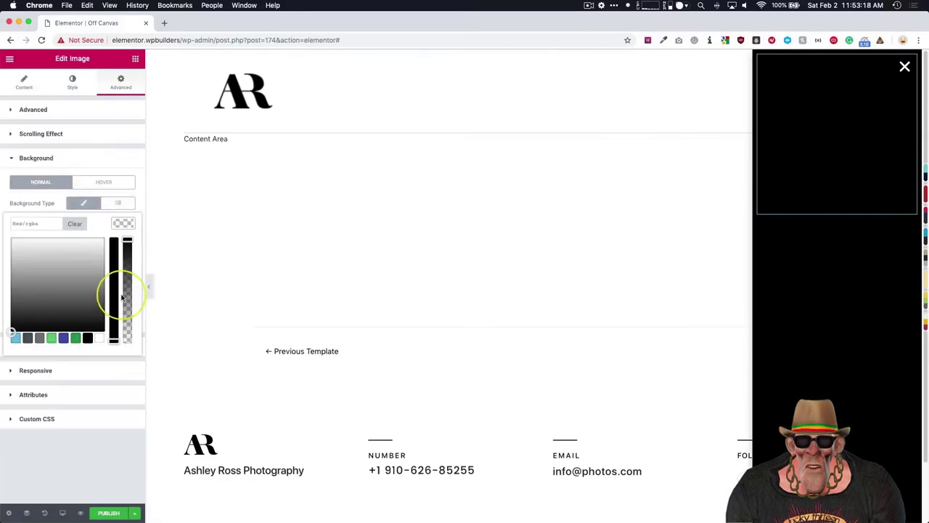
click(99, 337)
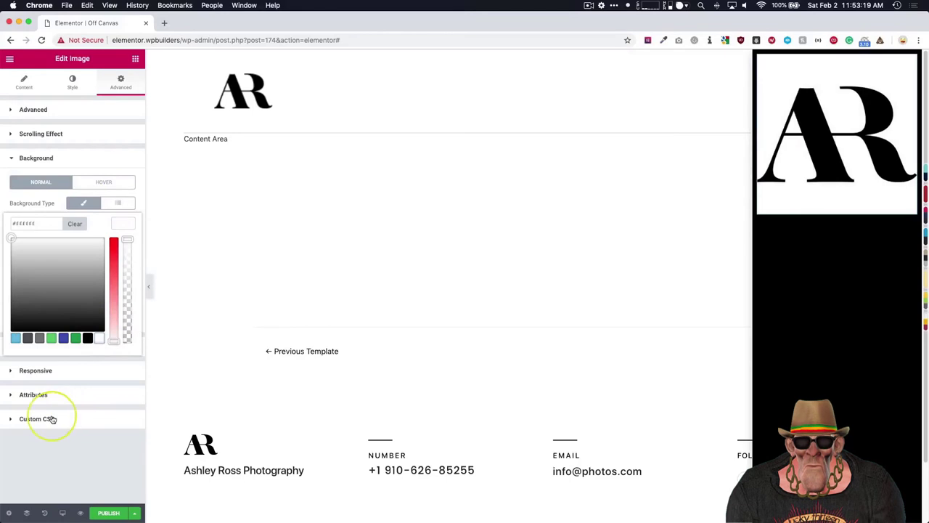
click(46, 446)
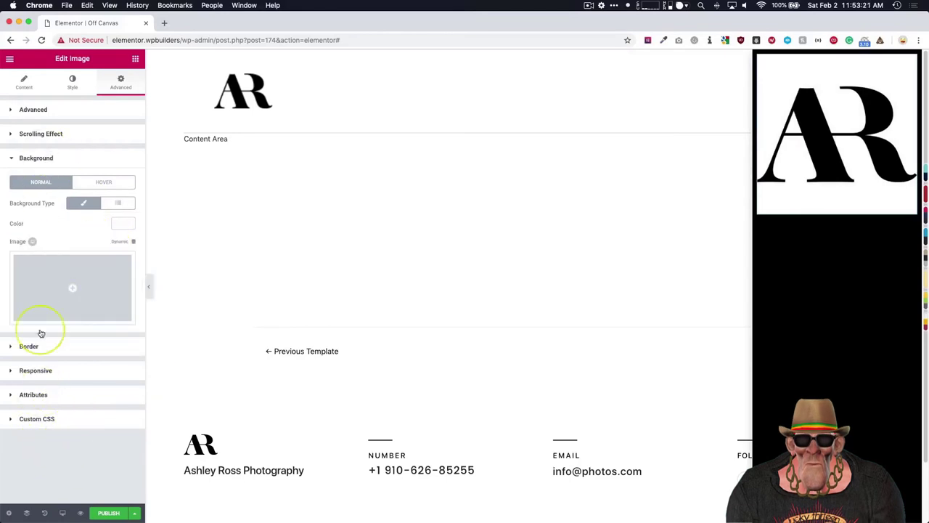
- Set the AR logo image Width to 33
click(24, 81)
click(70, 83)
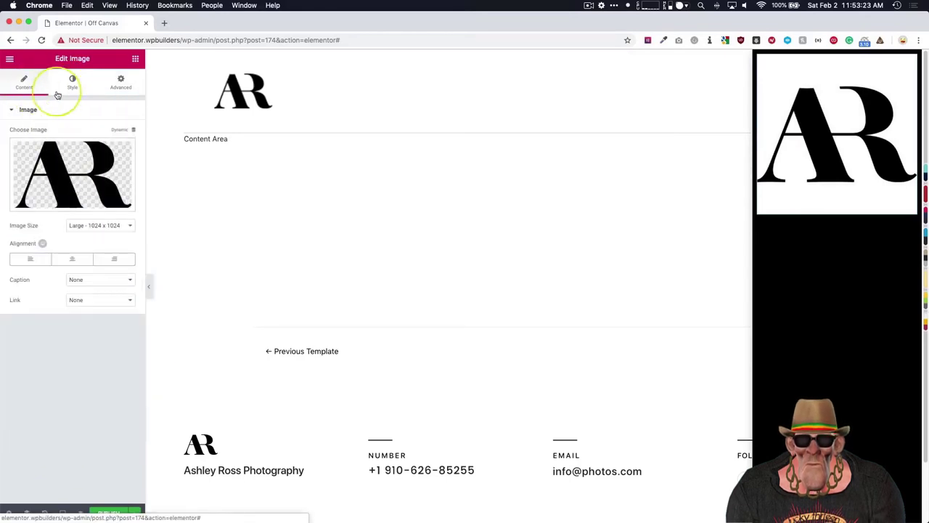
click(18, 148)
drag(18, 149, 38, 149)
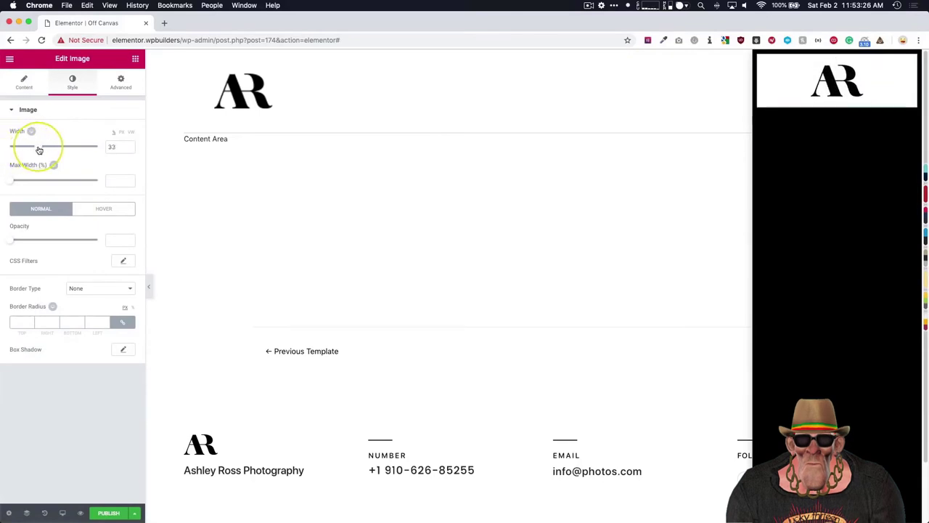
- Add a Nav Menu widget below the logo
click(135, 59)
click(66, 97)
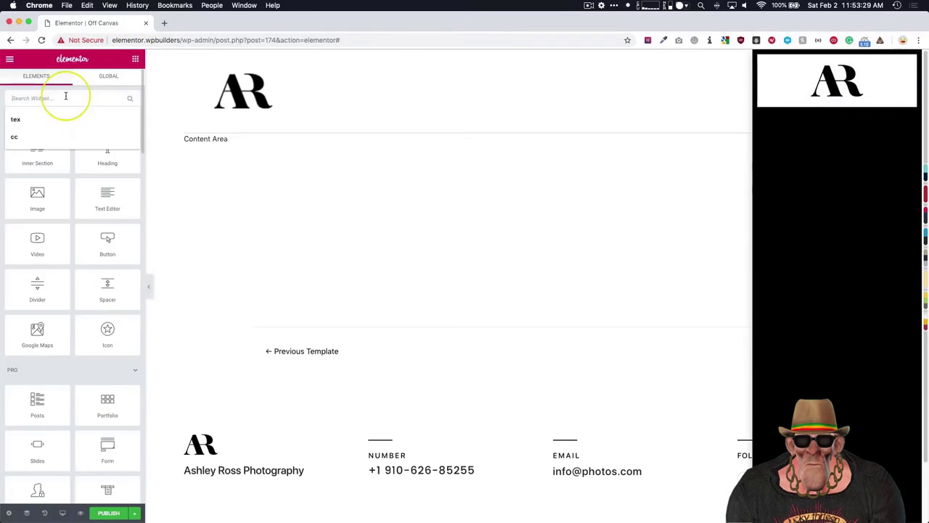
text(nav)
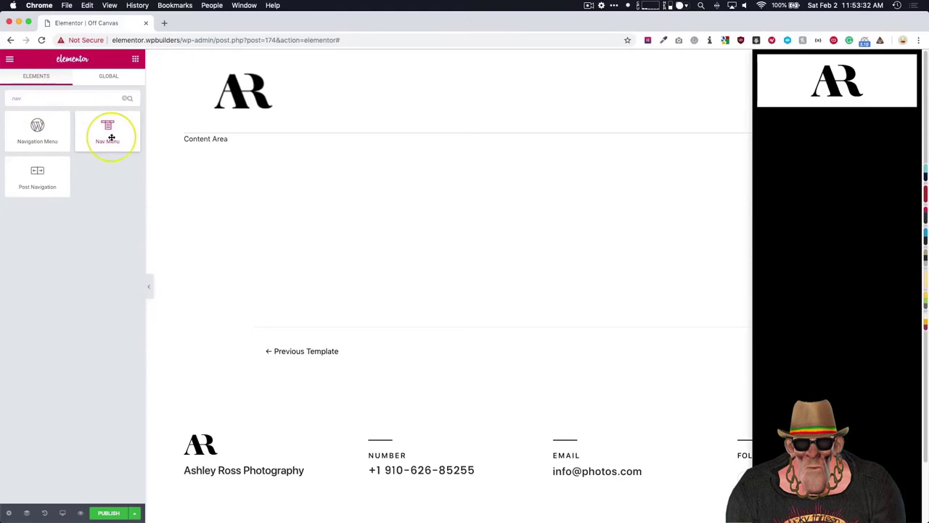
drag(107, 133, 816, 107)
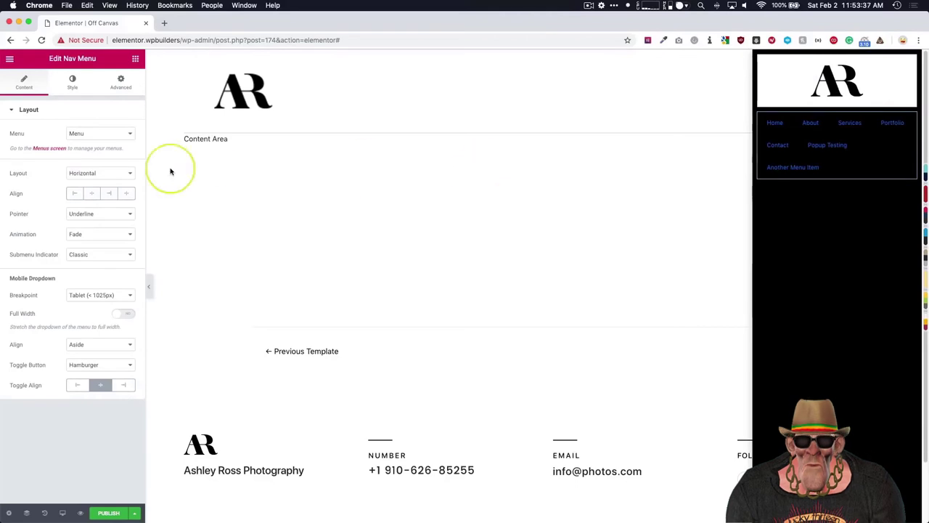
- Make the menu Vertical, left-aligned, with Pointer set to None
click(96, 173)
click(84, 180)
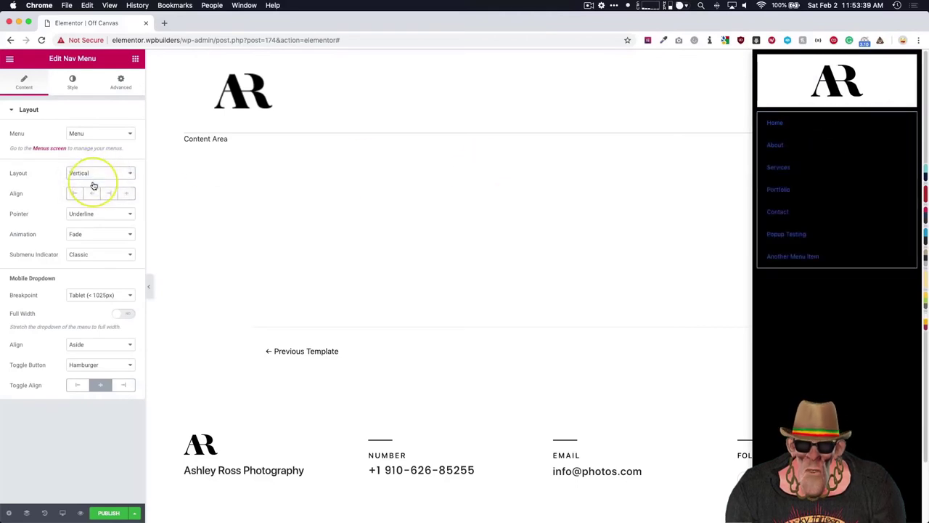
click(92, 194)
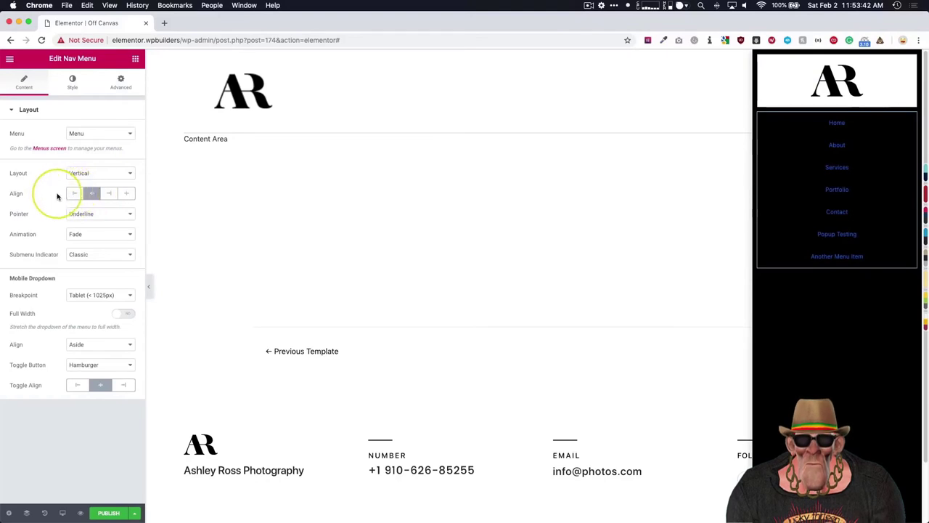
click(74, 193)
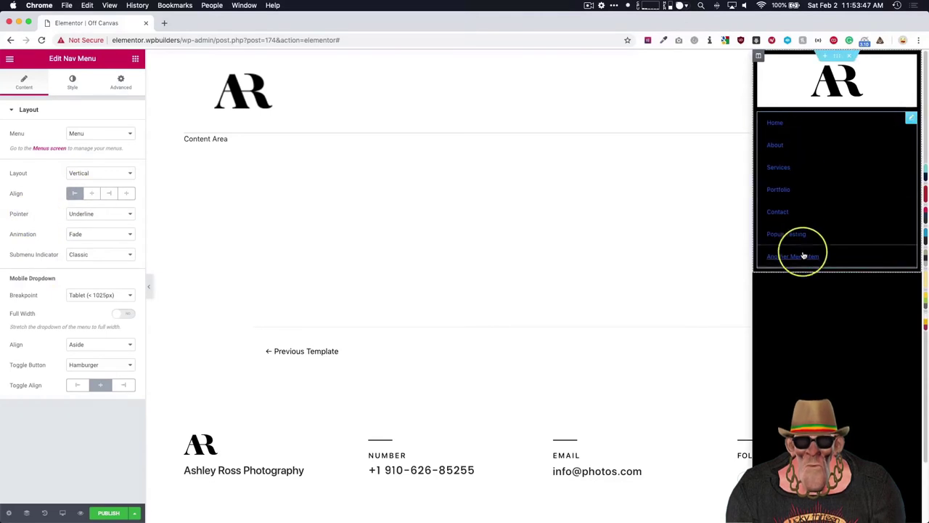
click(93, 214)
click(86, 204)
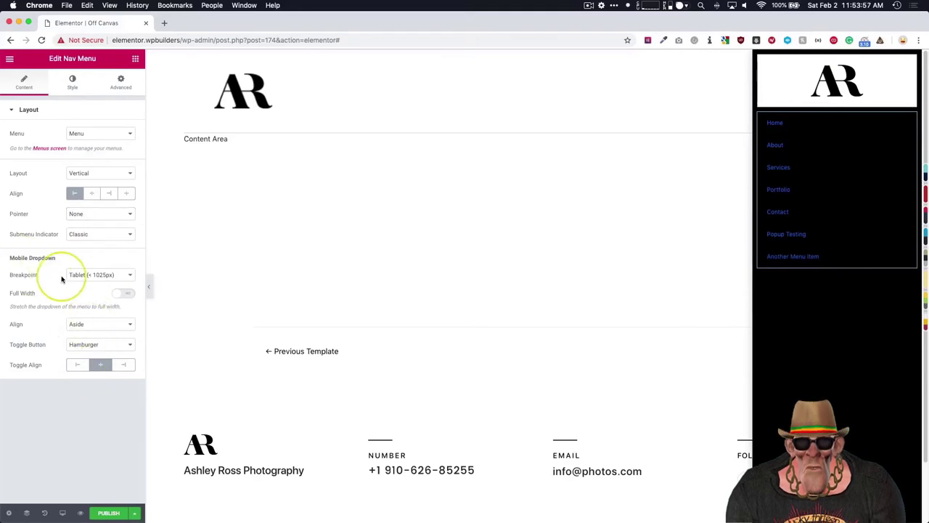
- Set the menu's mobile Toggle Button to None
click(89, 276)
click(73, 275)
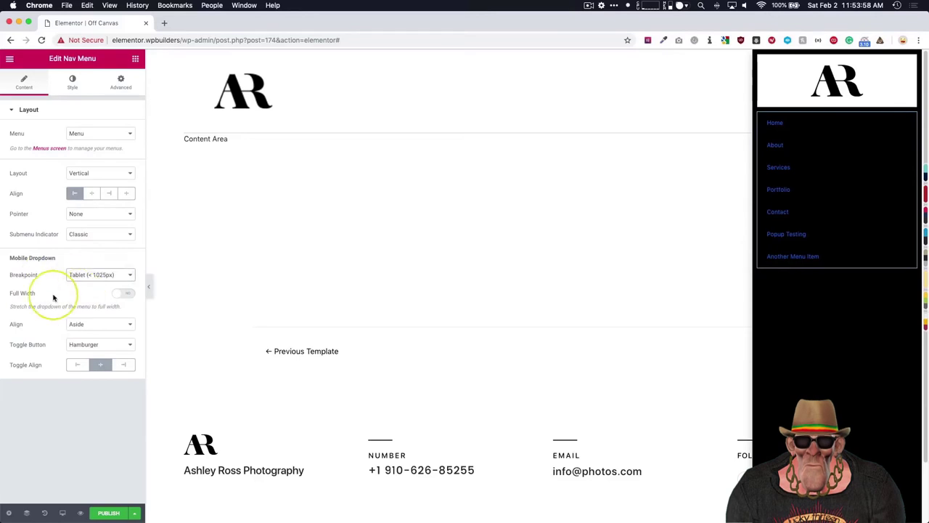
click(83, 345)
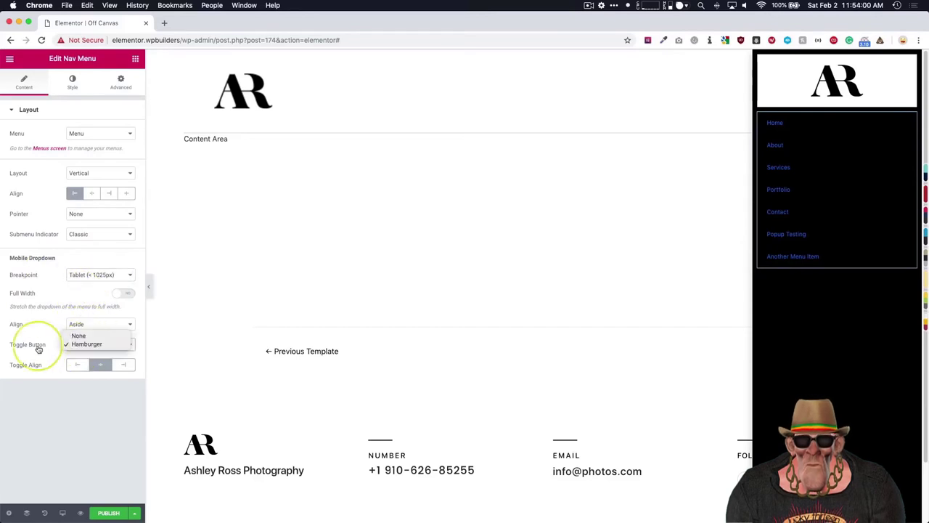
click(78, 335)
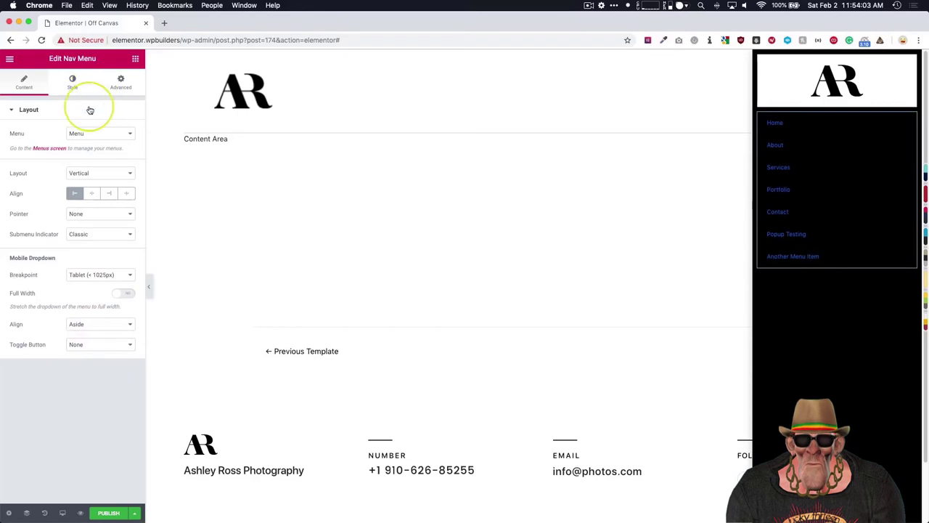
- Enlarge the menu link text and increase the links' vertical padding to 21
click(73, 81)
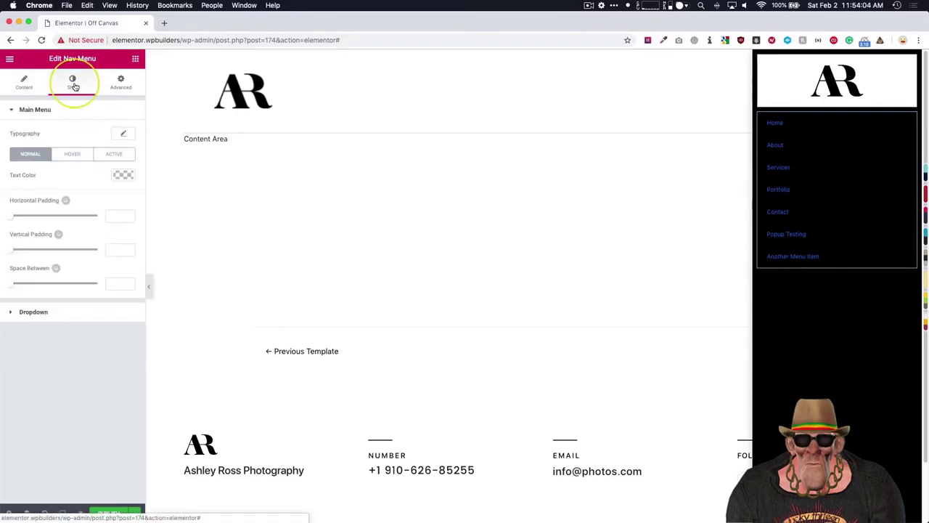
click(123, 133)
drag(18, 194, 29, 194)
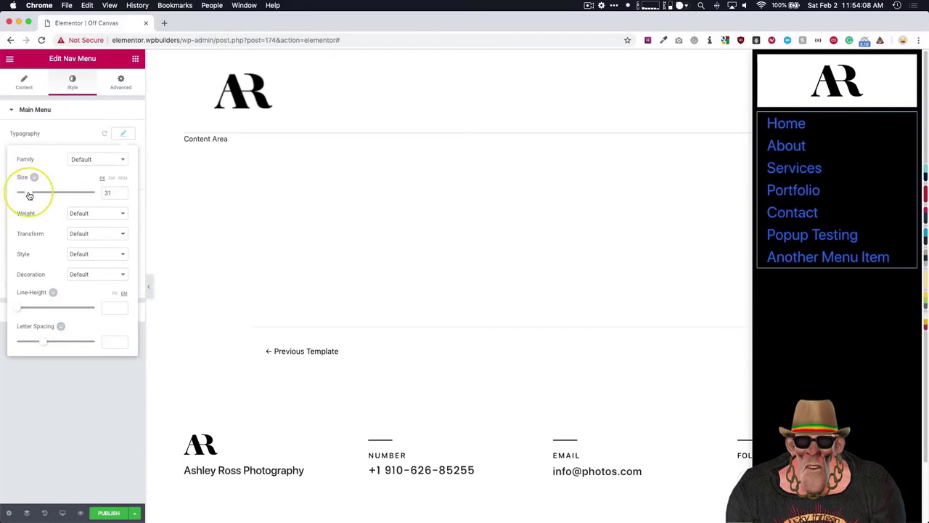
click(45, 392)
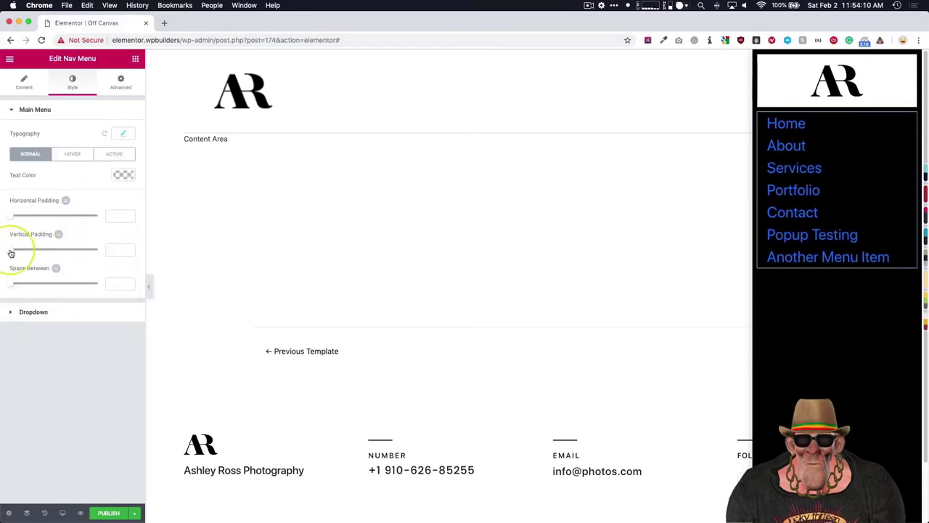
drag(11, 253, 47, 253)
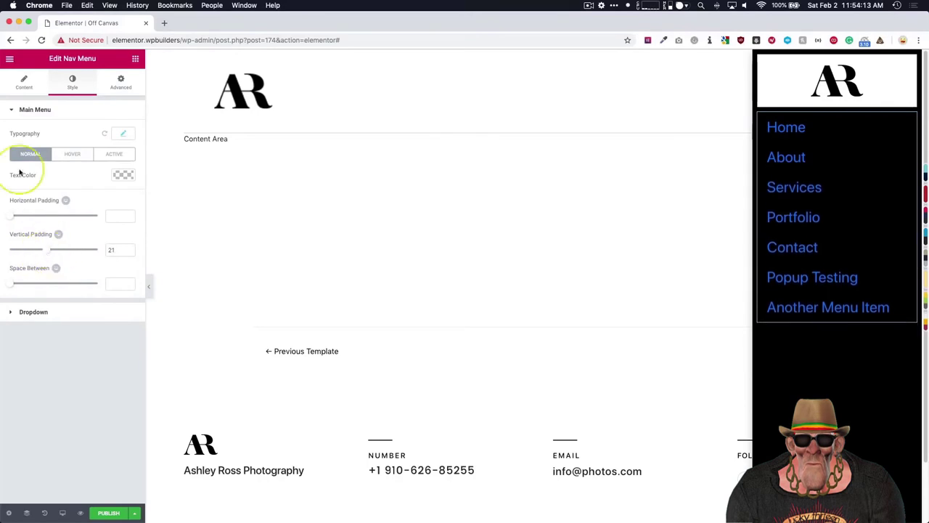
- Reduce the menu link text to size 24 and colour it white
click(124, 133)
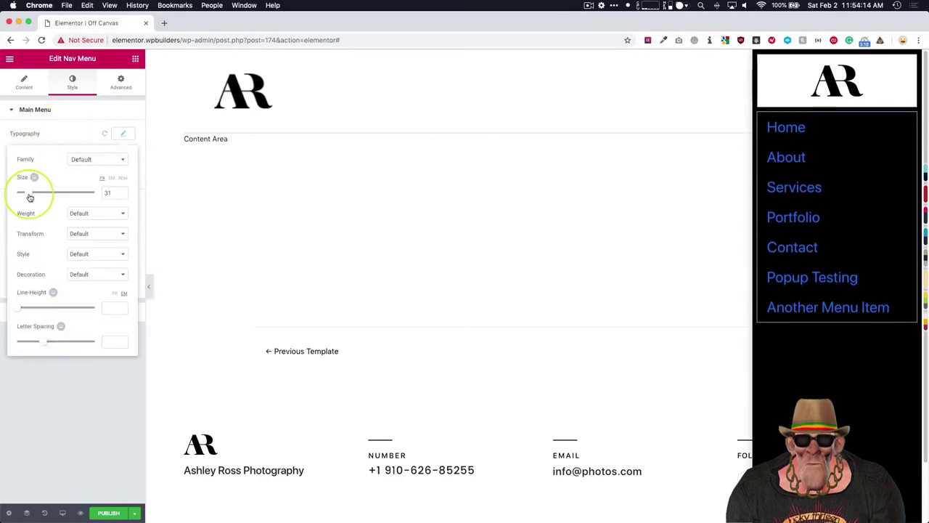
drag(30, 197, 37, 240)
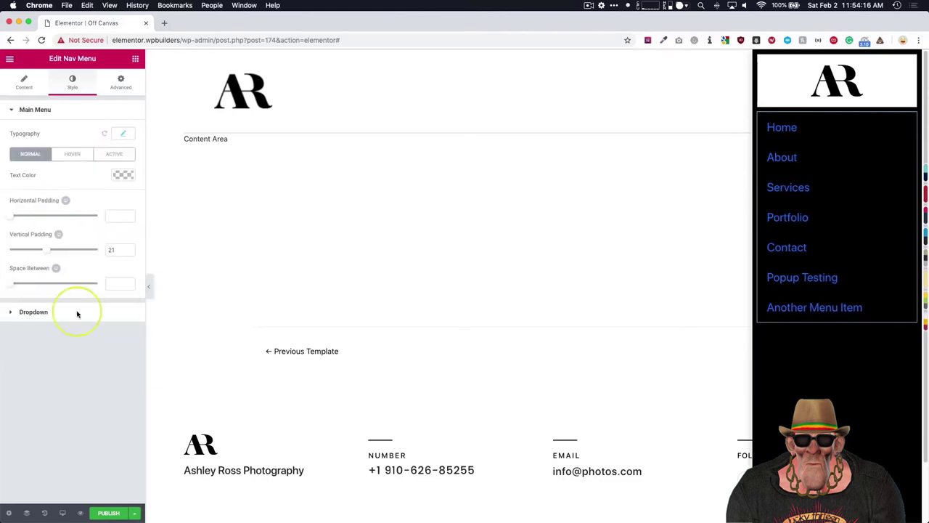
click(122, 175)
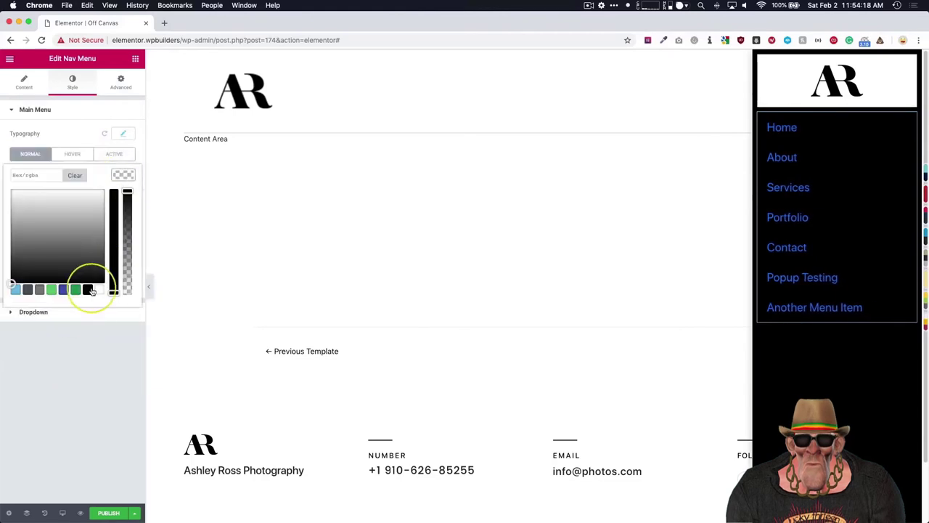
click(92, 290)
click(91, 356)
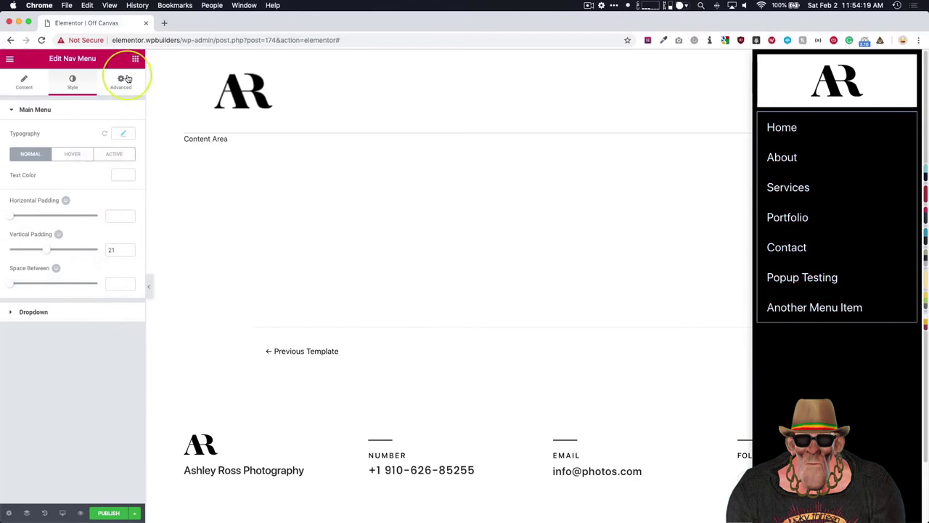
- Set the menu link font family to Playfair Display
click(122, 134)
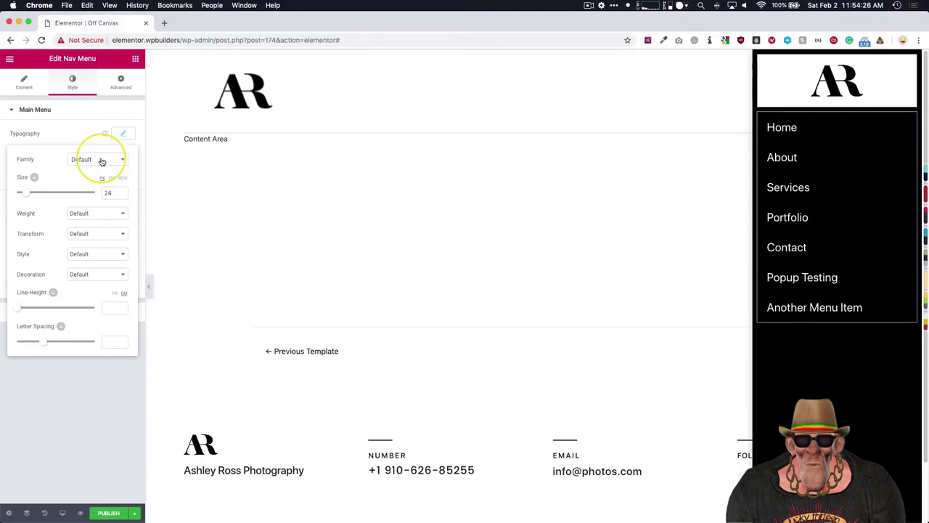
click(102, 161)
text(plai)
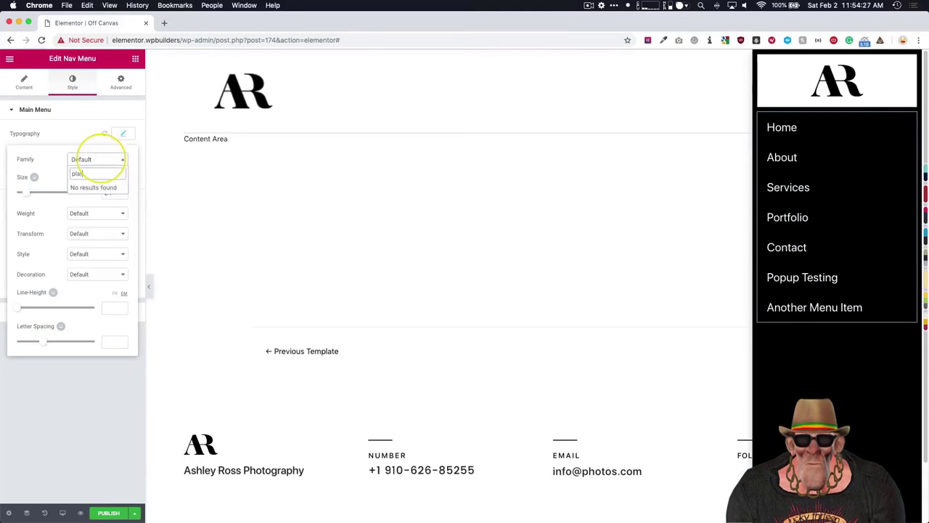
key(BackSpace)
text(uf)
key(BackSpace)
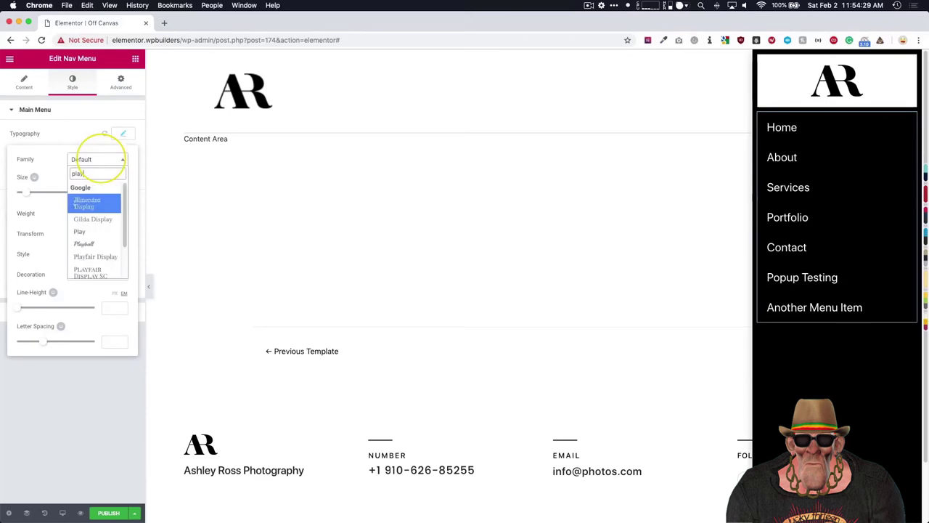
text(yfair)
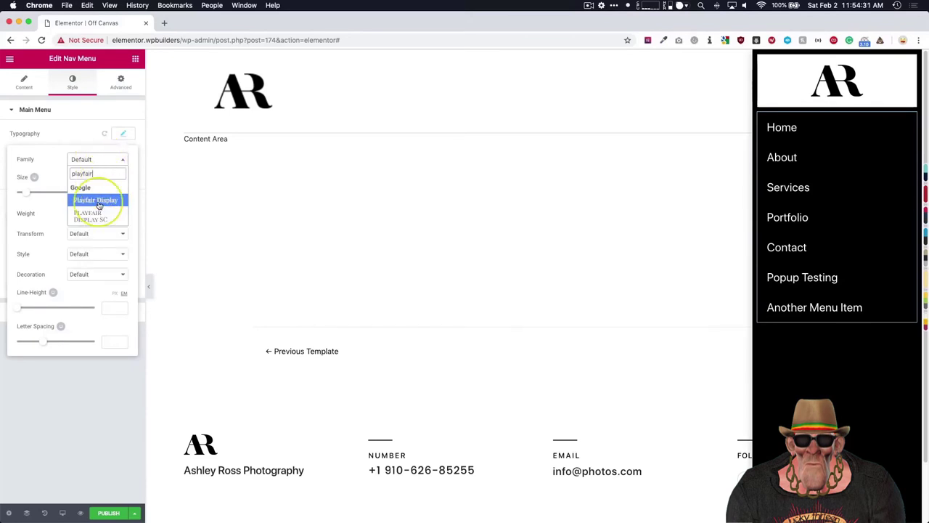
click(98, 200)
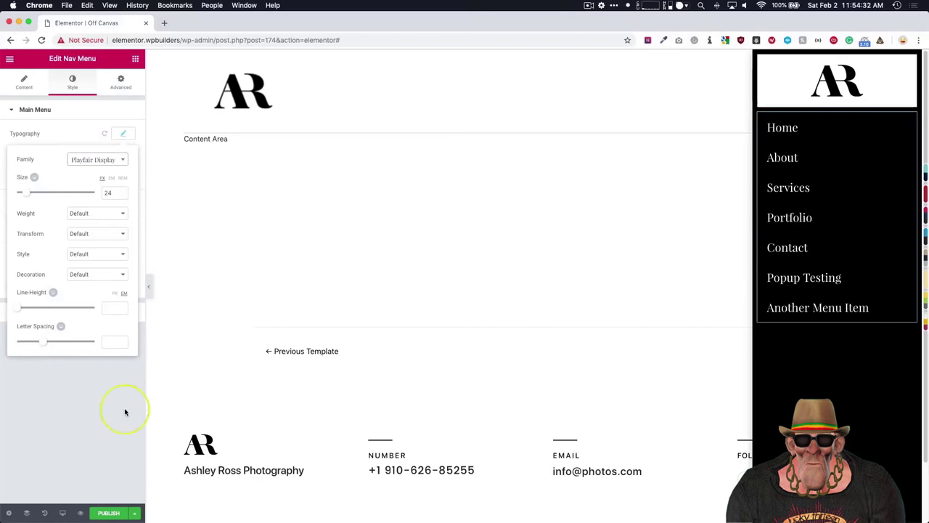
click(123, 134)
- Add a Social Icons widget below the menu links
click(135, 59)
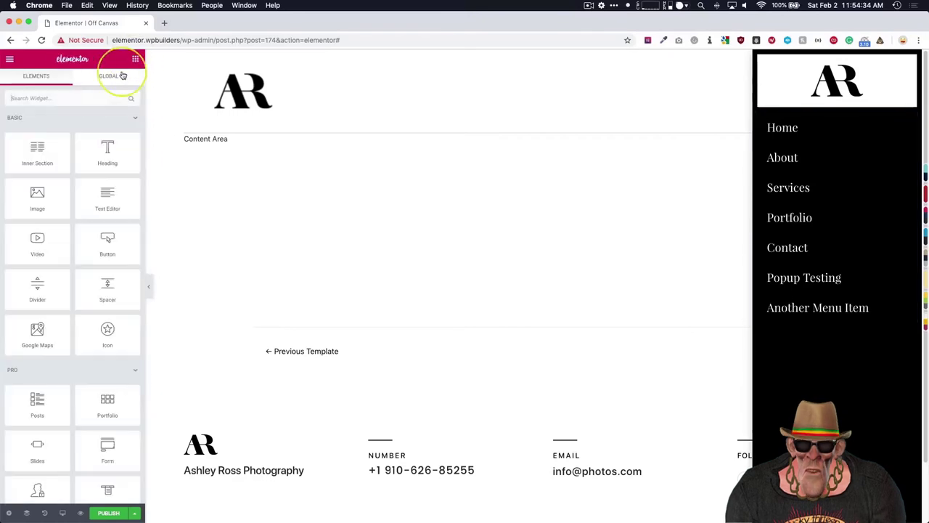
click(94, 93)
text(soci)
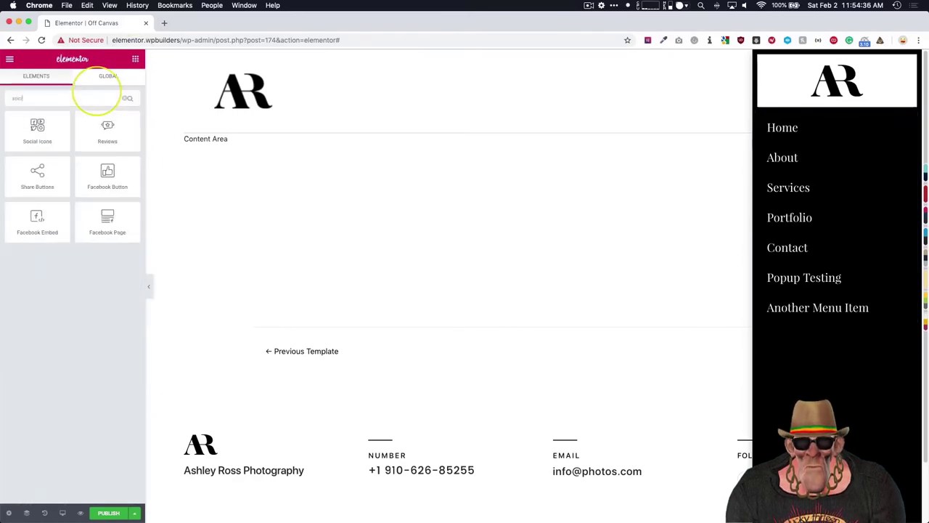
drag(37, 131, 795, 316)
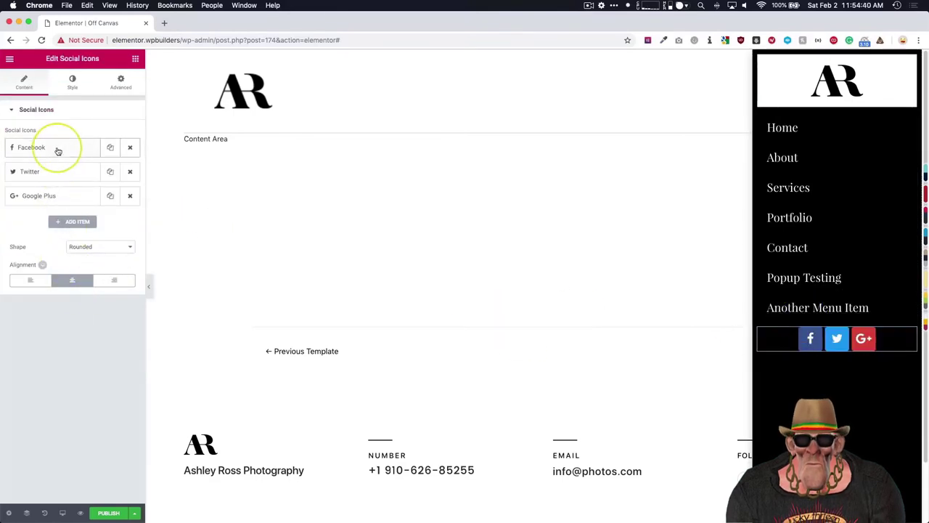
- Give the social icons custom colours, white primary, at size 17
click(73, 80)
click(106, 133)
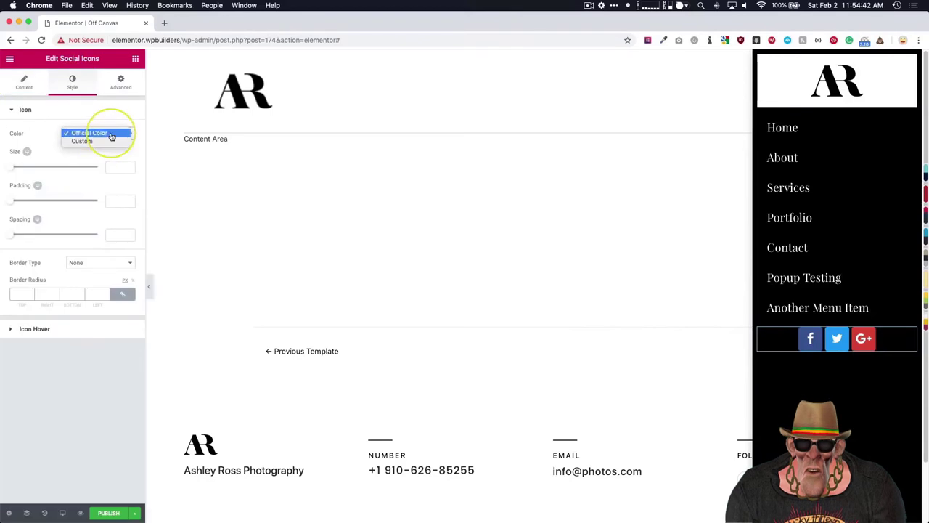
click(97, 141)
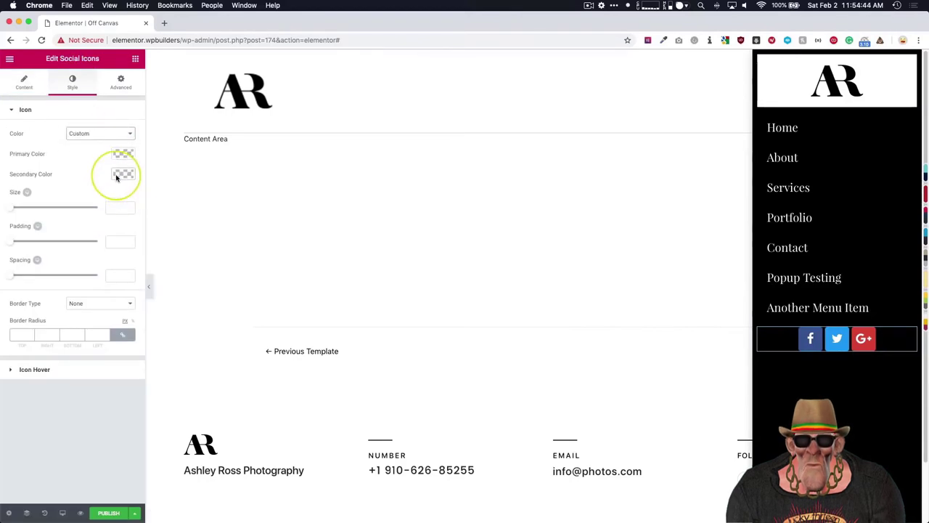
click(120, 174)
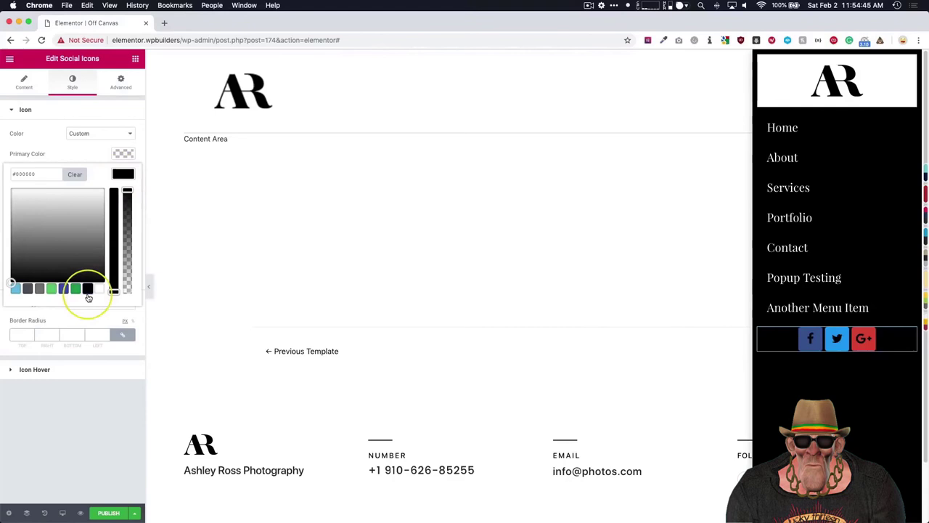
click(87, 417)
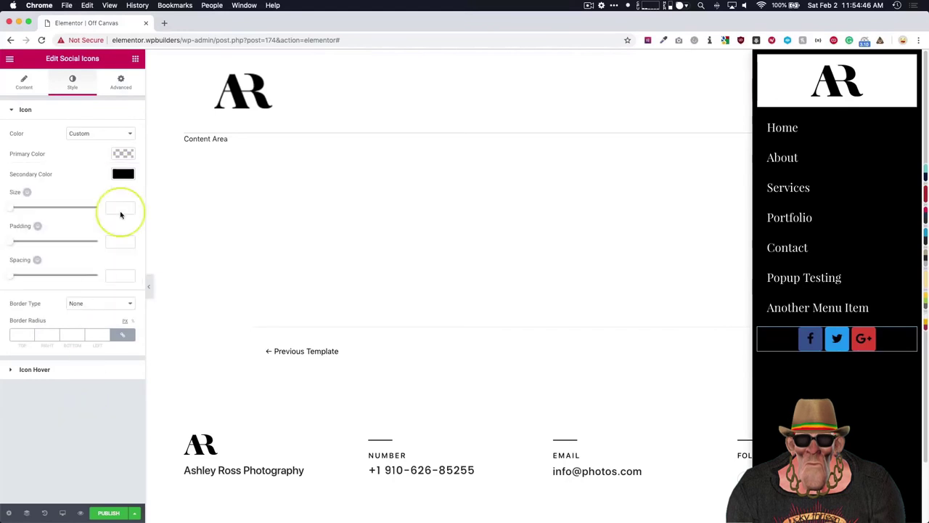
click(118, 156)
click(97, 266)
click(82, 418)
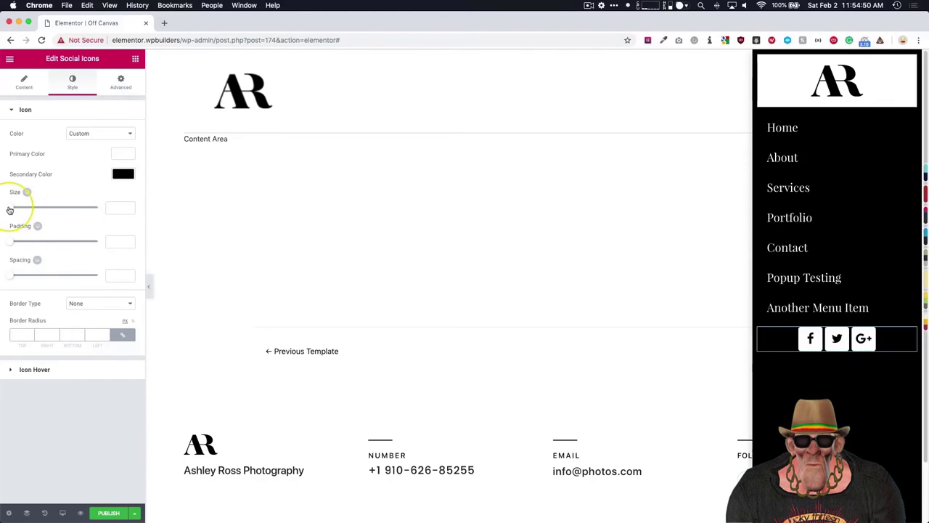
drag(11, 210, 16, 210)
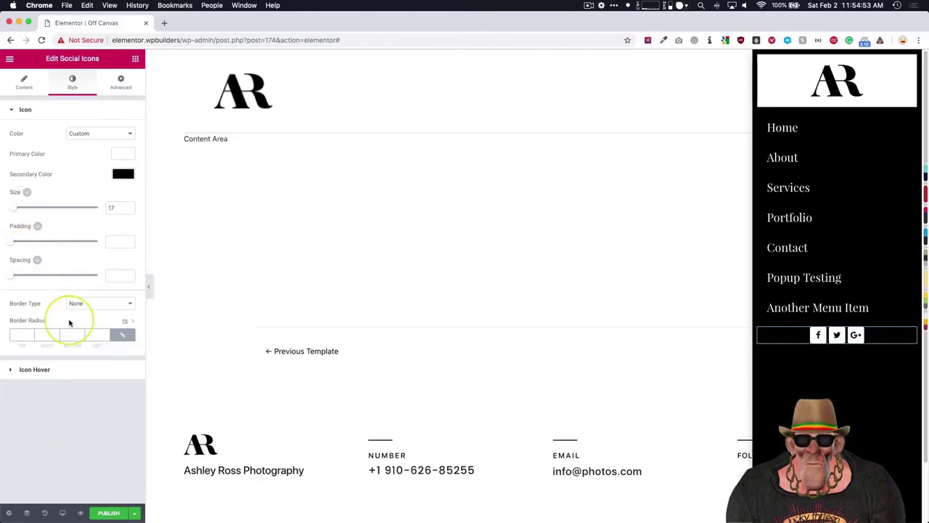
- Set the social icons' alignment to Left
click(24, 79)
click(41, 283)
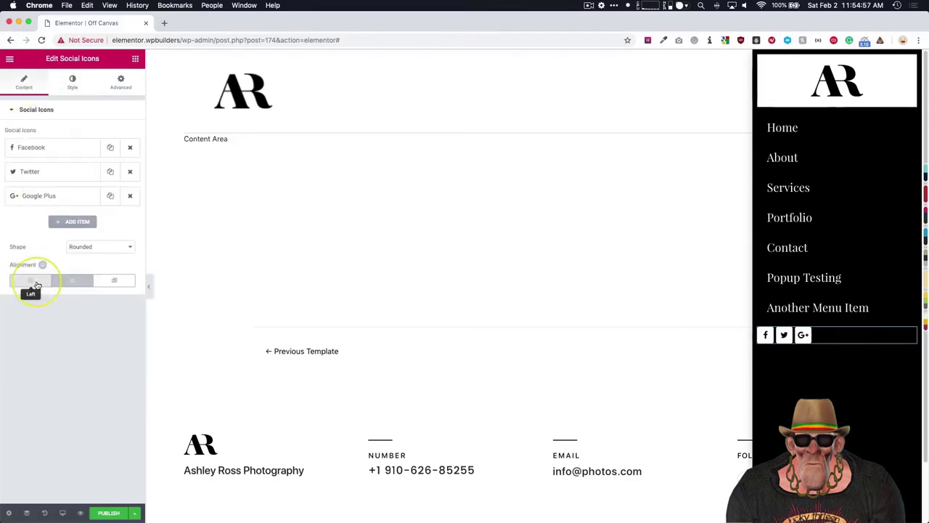
click(72, 283)
click(116, 281)
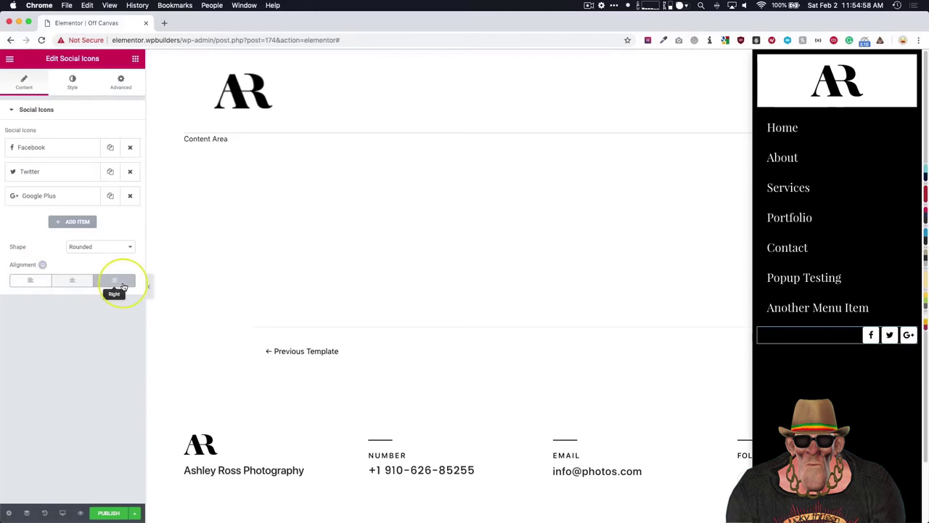
click(30, 283)
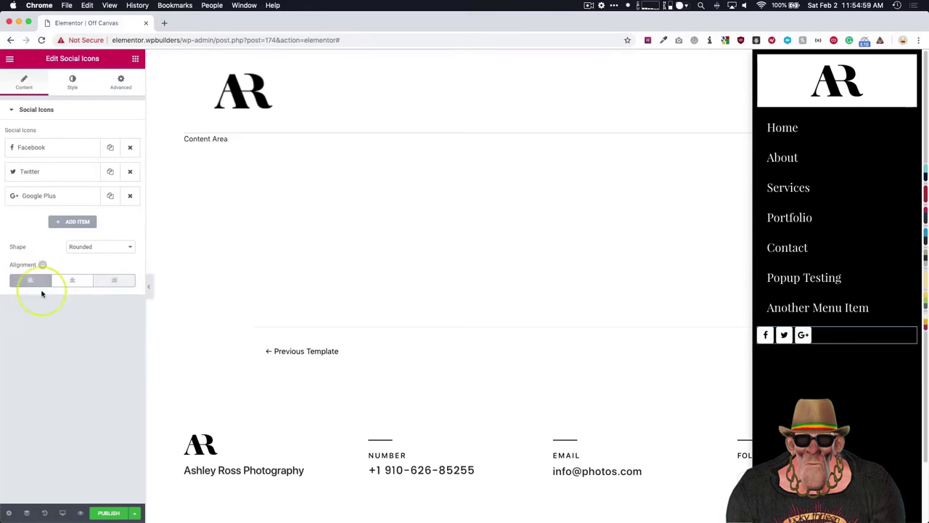
- Set the off-canvas Nav Menu's horizontal padding to 0
click(896, 125)
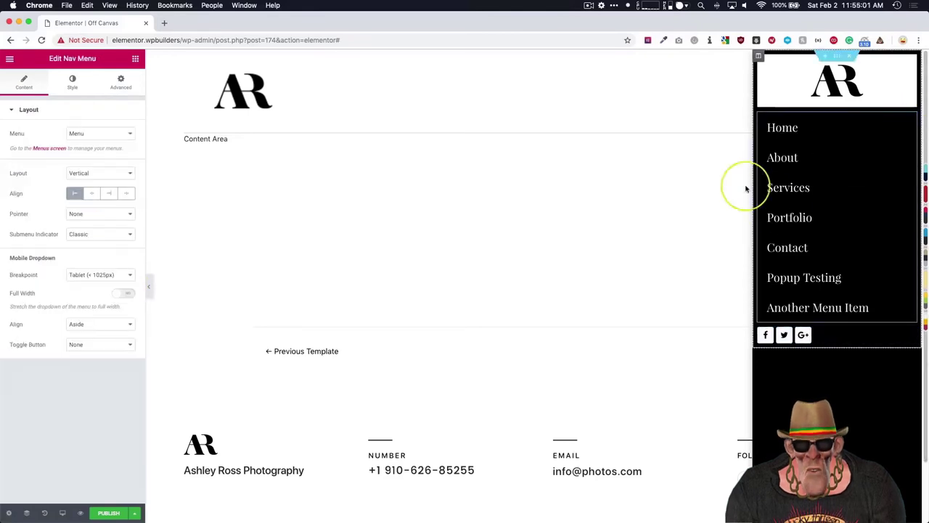
click(74, 83)
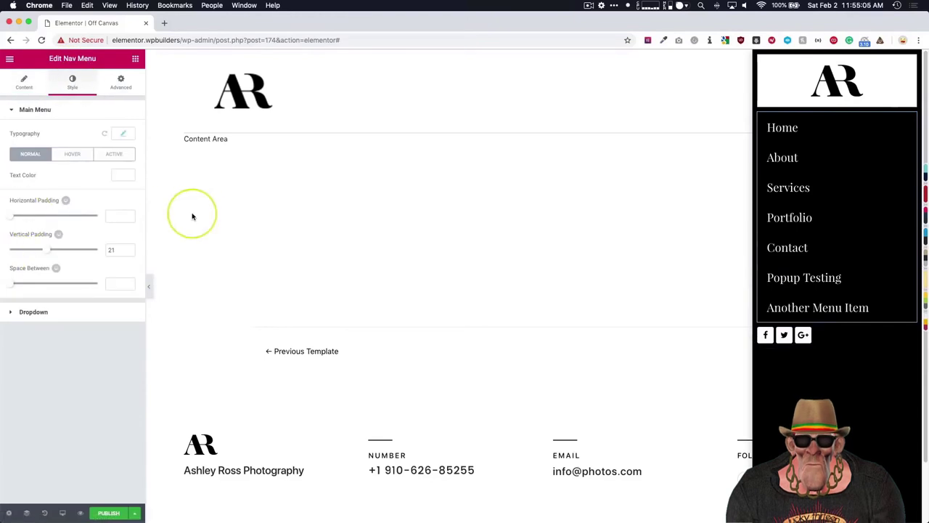
click(123, 216)
text(0)
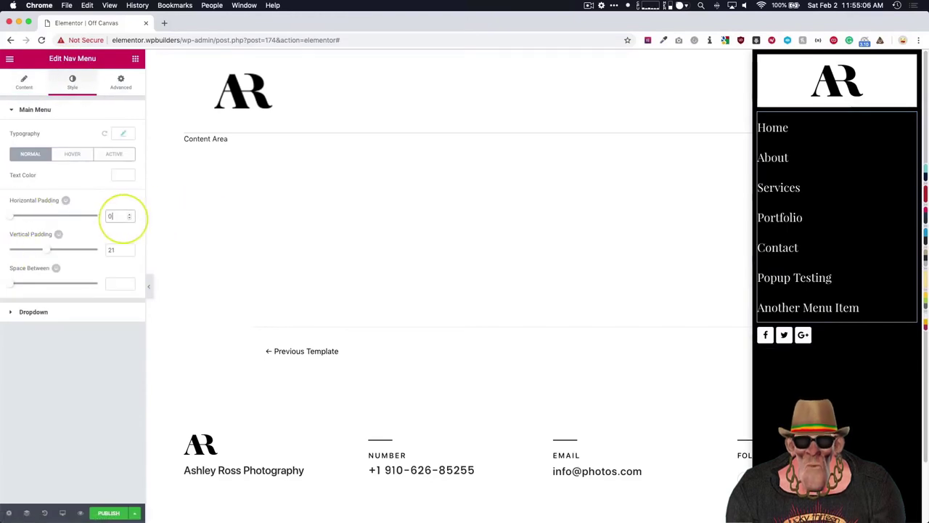
mouse_move(838, 60)
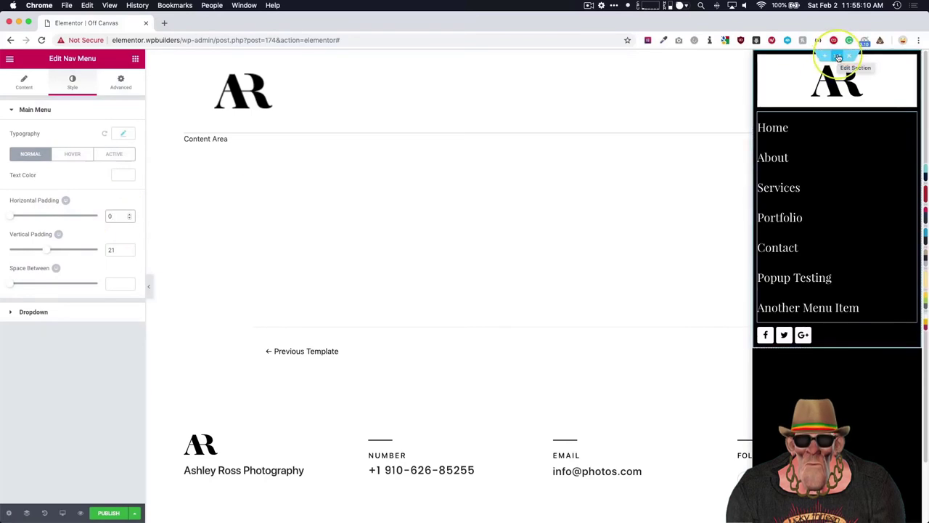
mouse_move(820, 336)
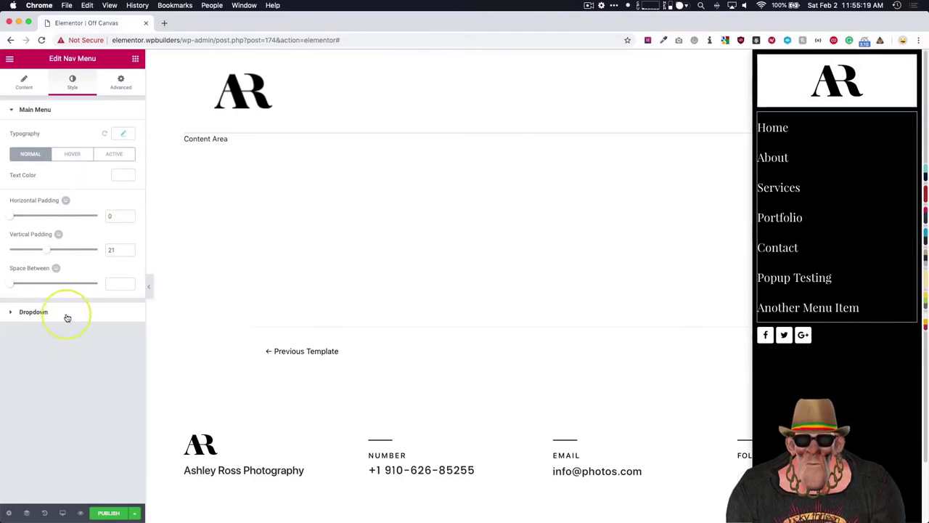
- Adjust the colour of the popup's close button in Popup Settings style options
click(10, 514)
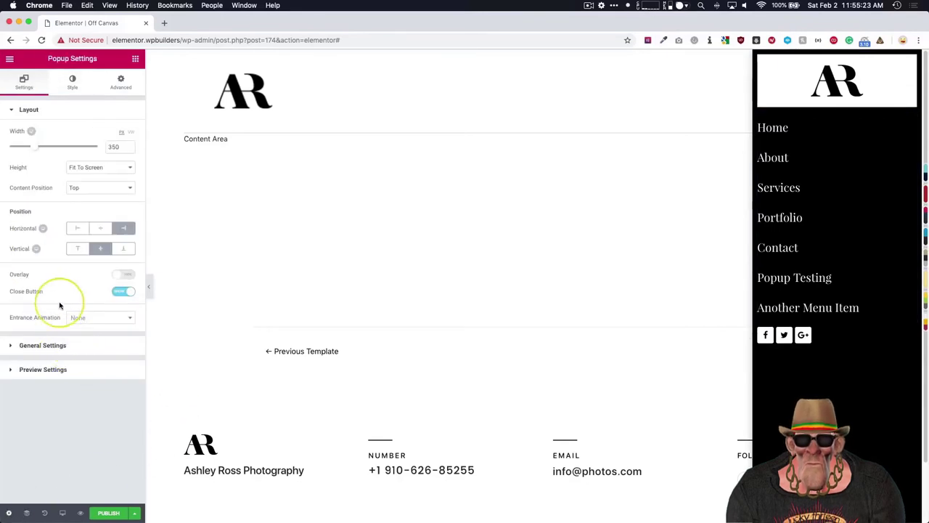
click(69, 84)
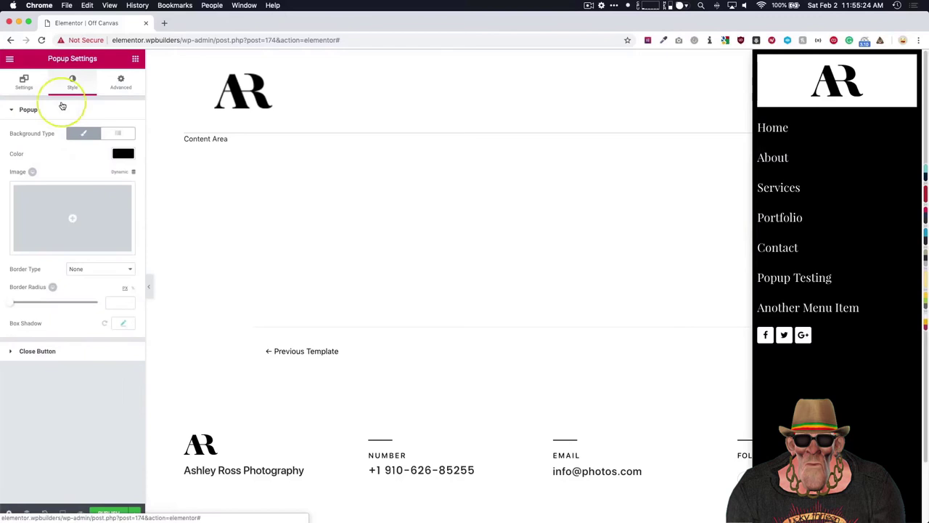
click(63, 354)
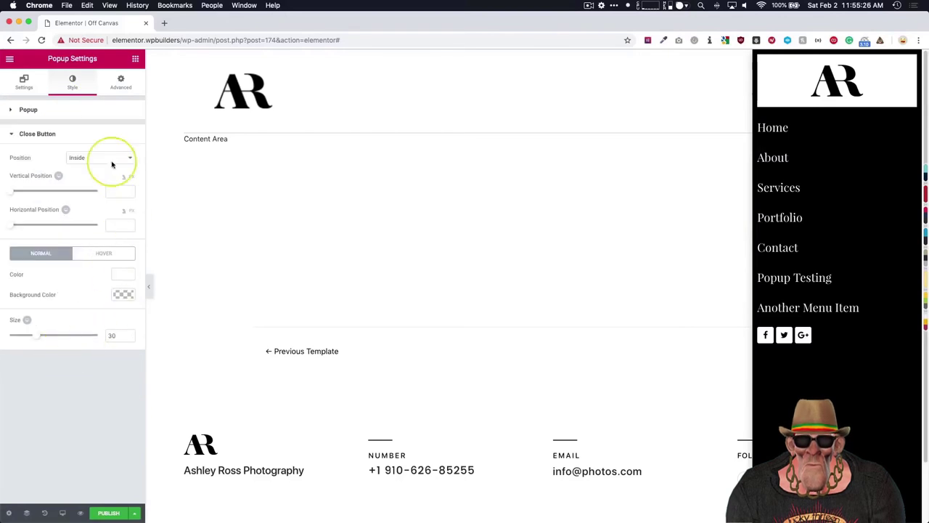
click(121, 274)
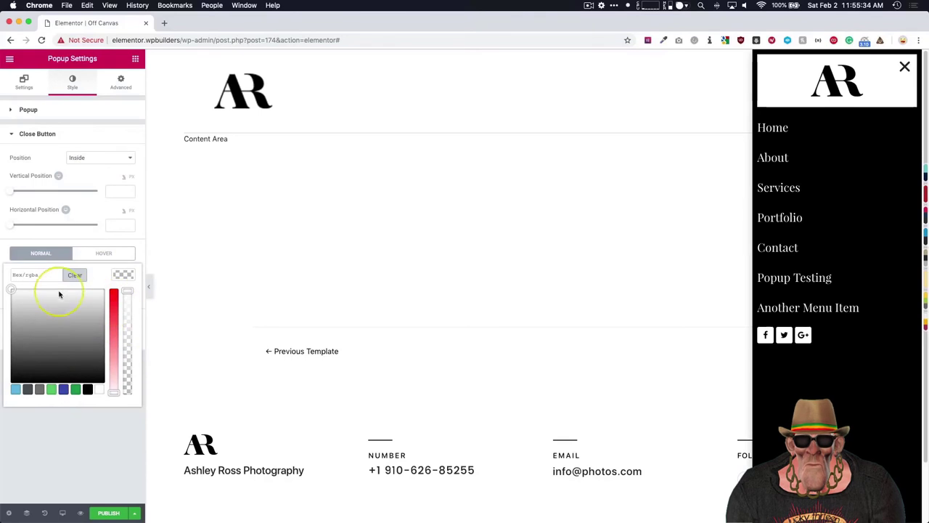
click(74, 462)
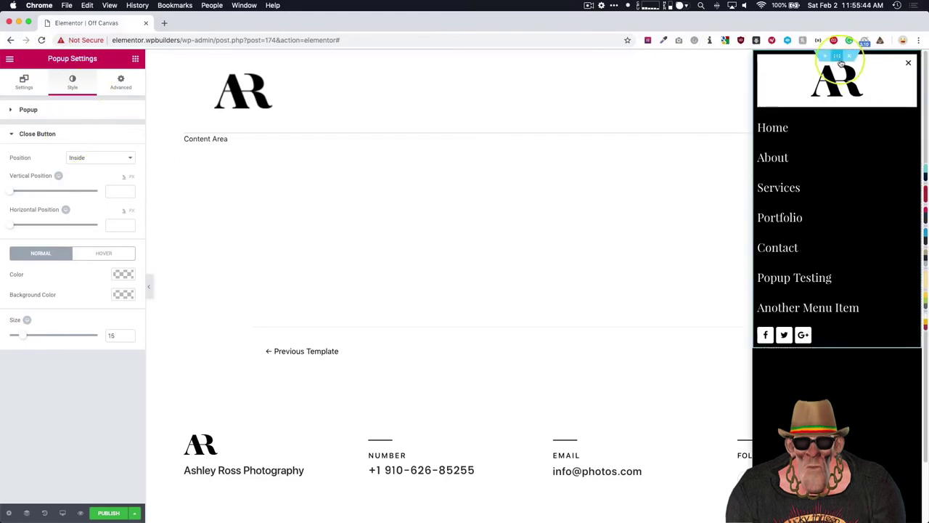
- Give the popup's section padding of 20 on all sides
click(838, 58)
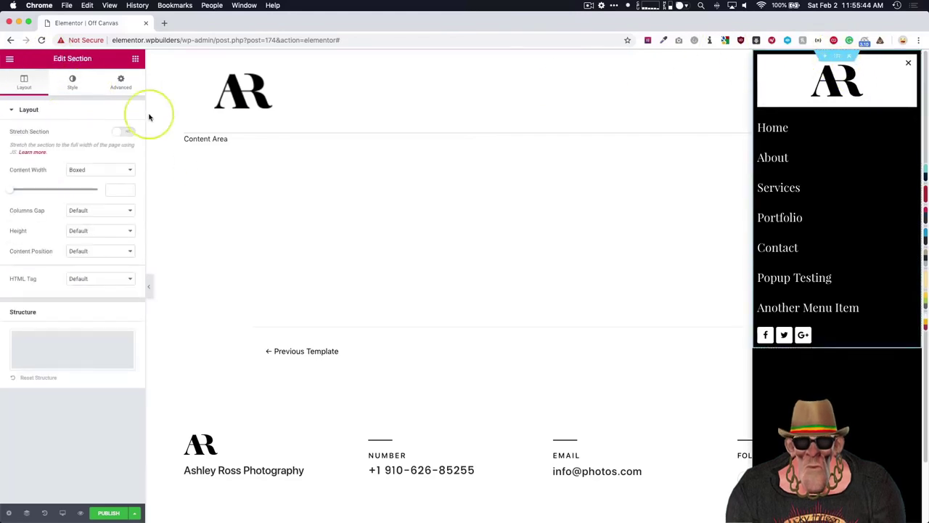
click(120, 83)
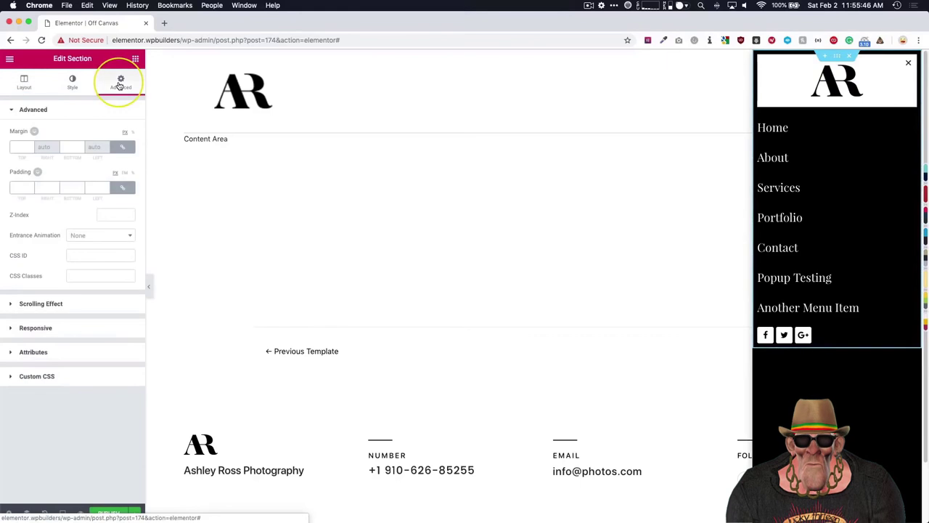
click(20, 188)
text(20)
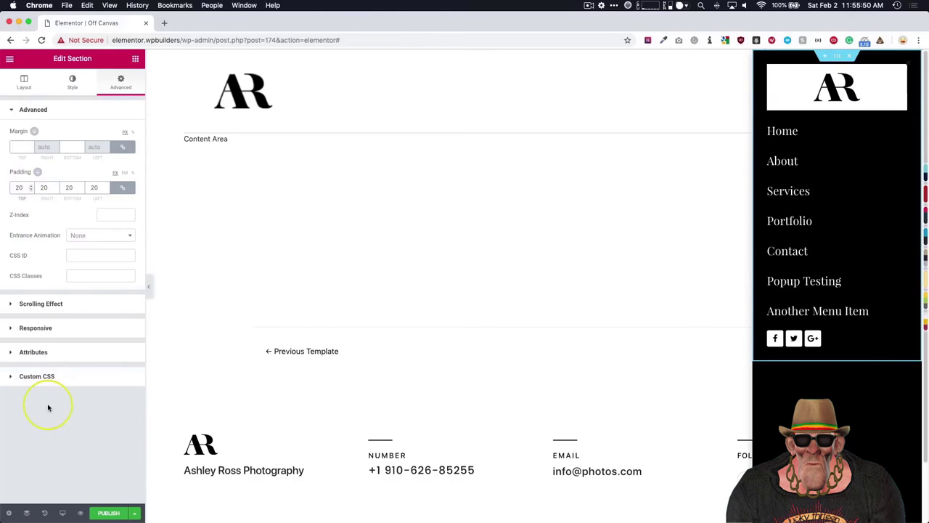
- Make the popup's close button colour white (#ffffff)
click(9, 512)
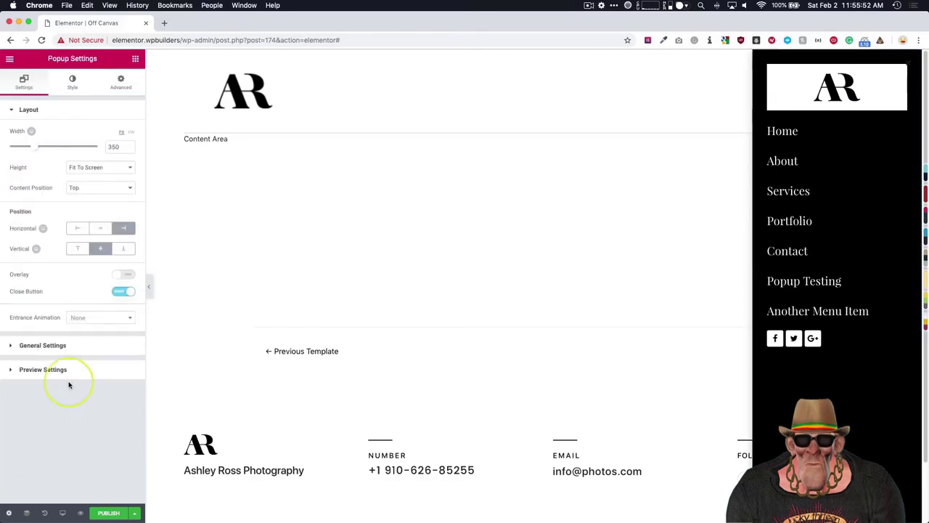
click(72, 83)
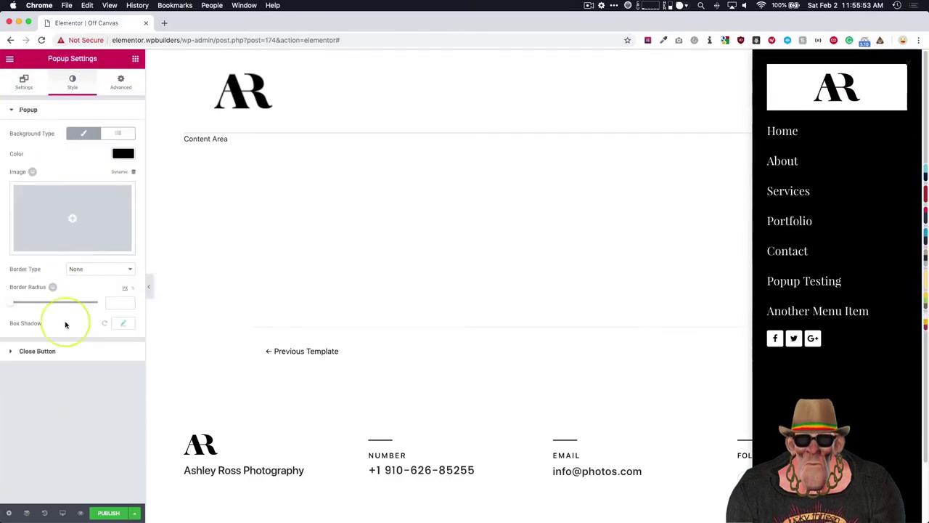
click(67, 352)
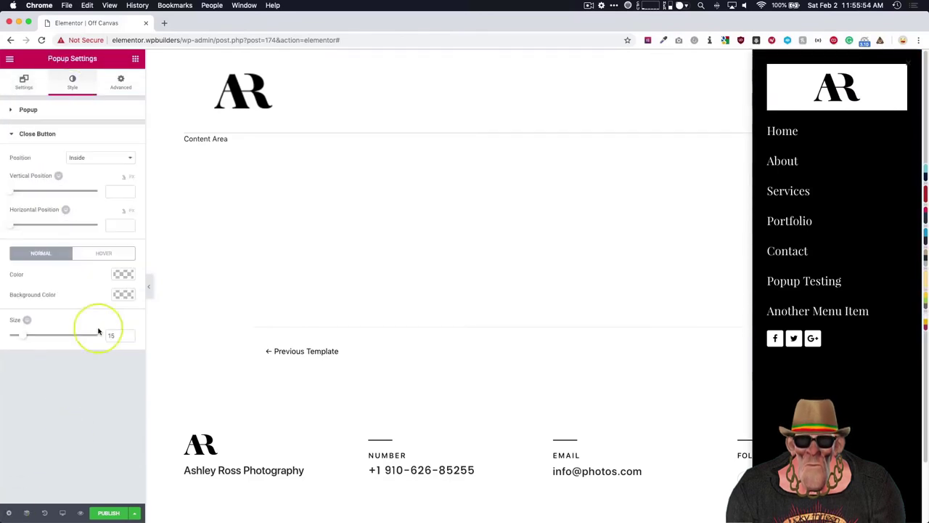
click(123, 273)
click(98, 389)
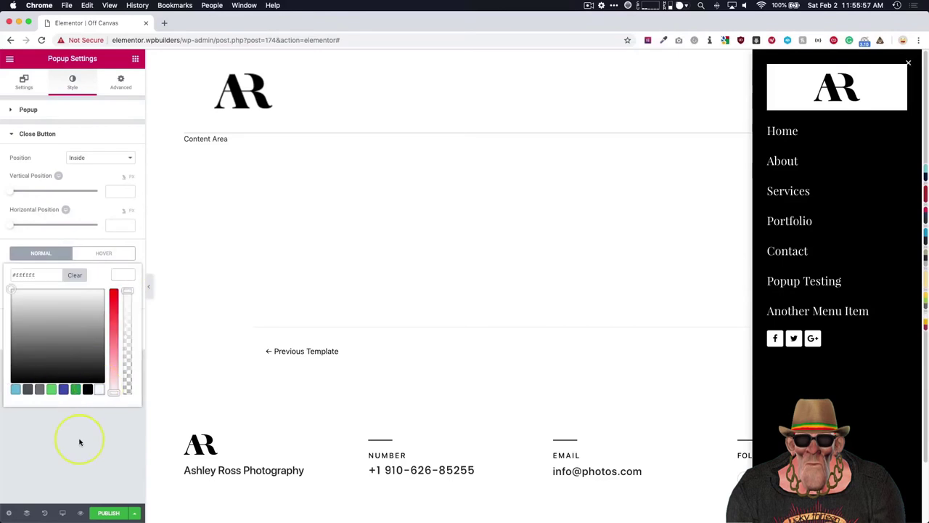
click(80, 441)
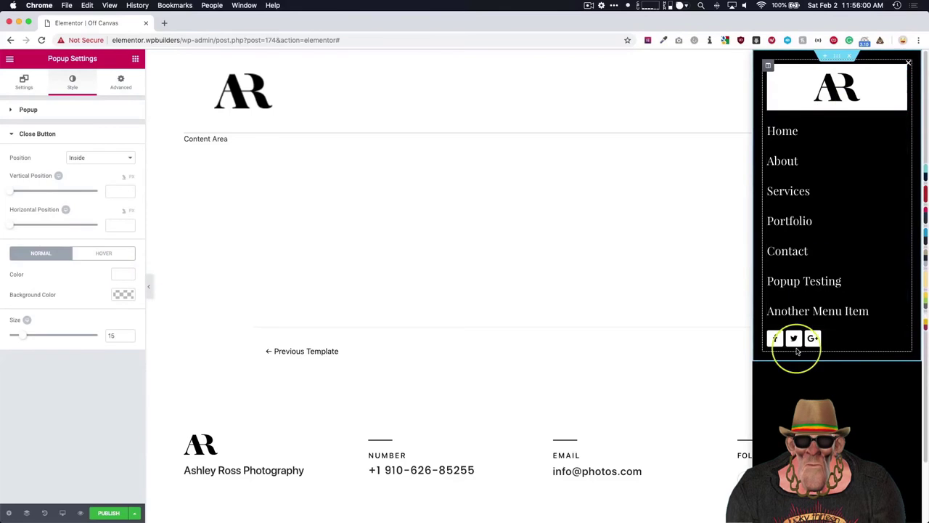
- Publish the Off Canvas popup with Save & Close, without display conditions
click(836, 56)
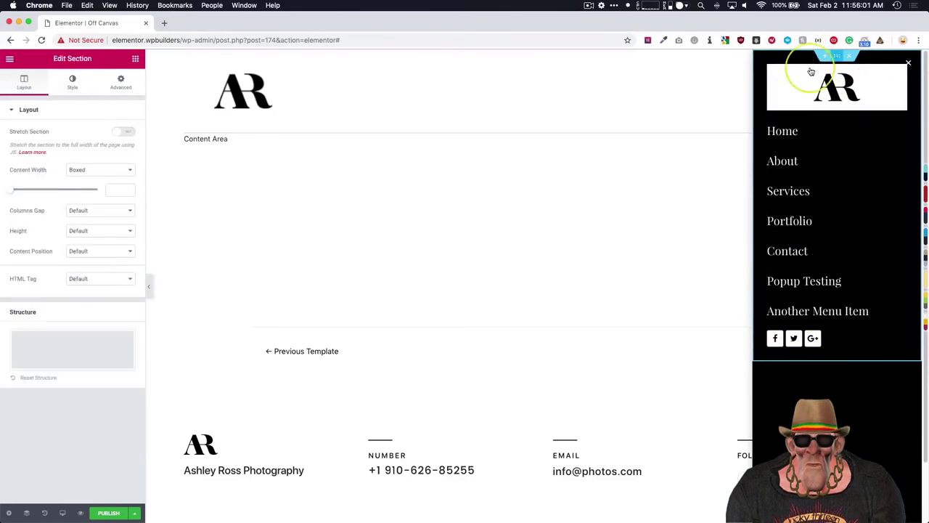
click(40, 230)
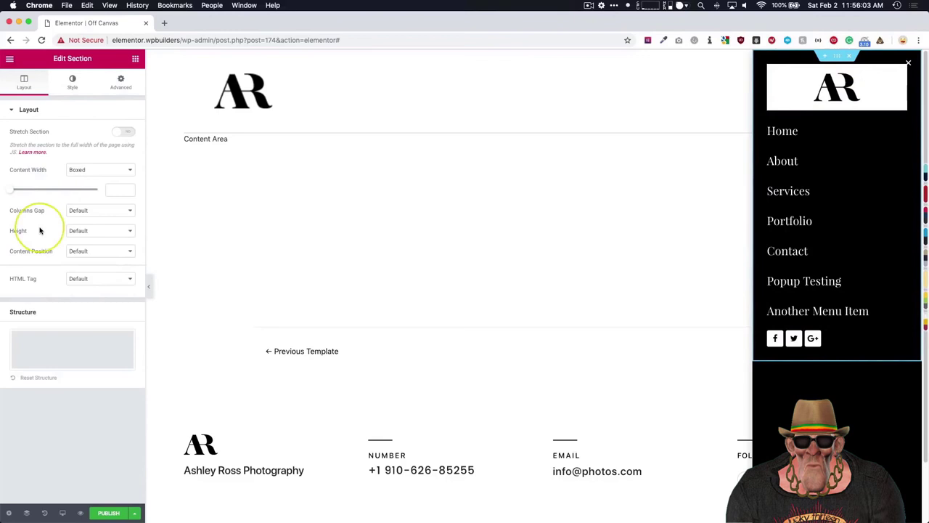
click(109, 513)
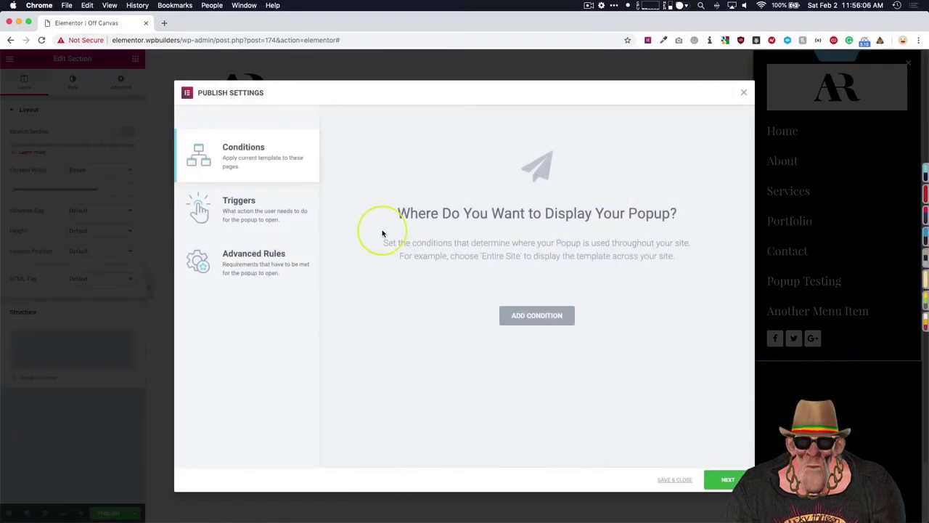
click(675, 480)
- Exit to the WordPress dashboard and visit the site's homepage
click(9, 58)
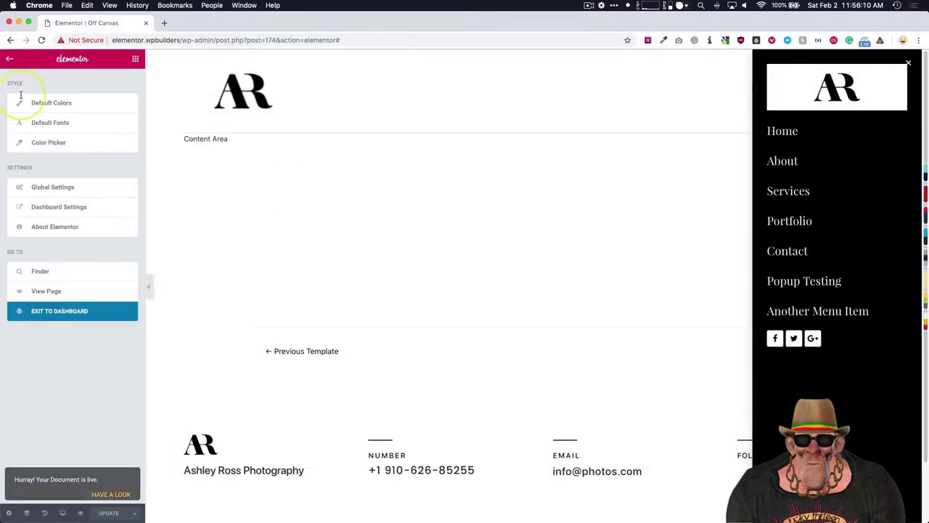
click(55, 310)
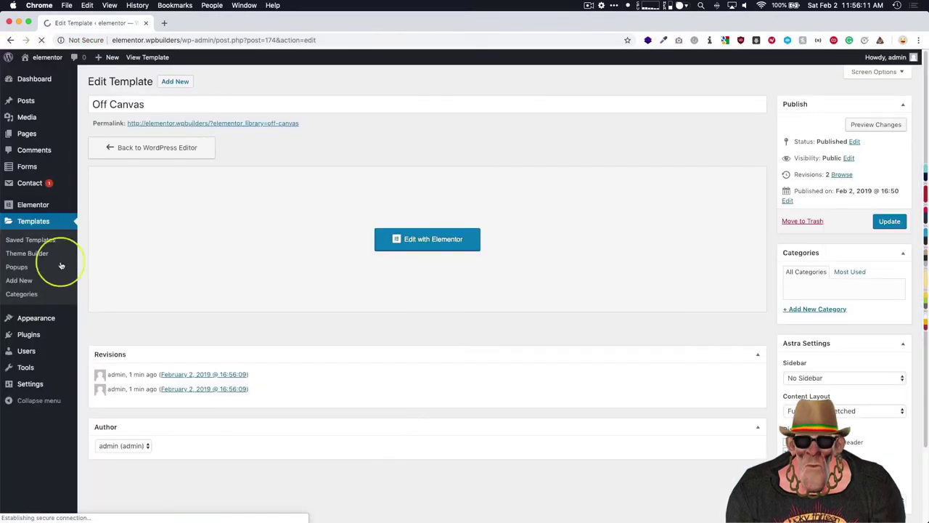
click(40, 57)
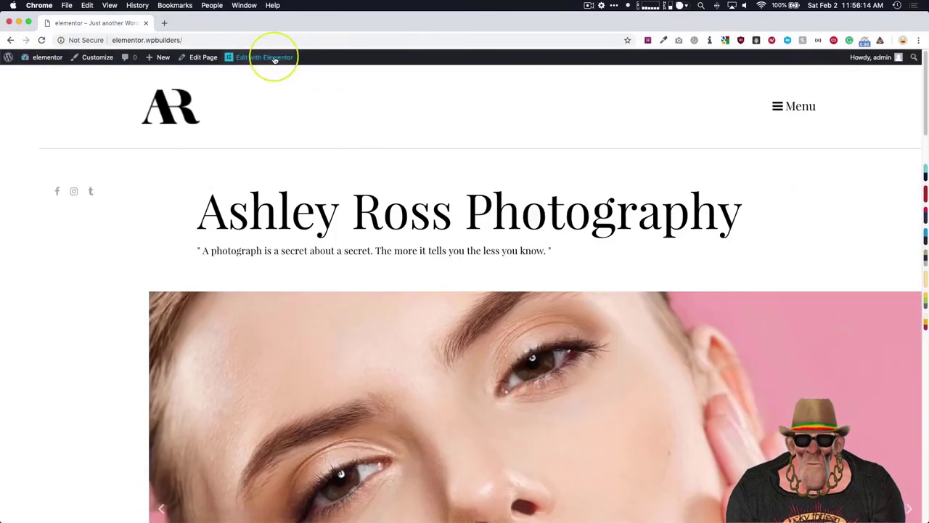
- Link the header's Menu button to the Popup dynamic tag
mouse_move(270, 58)
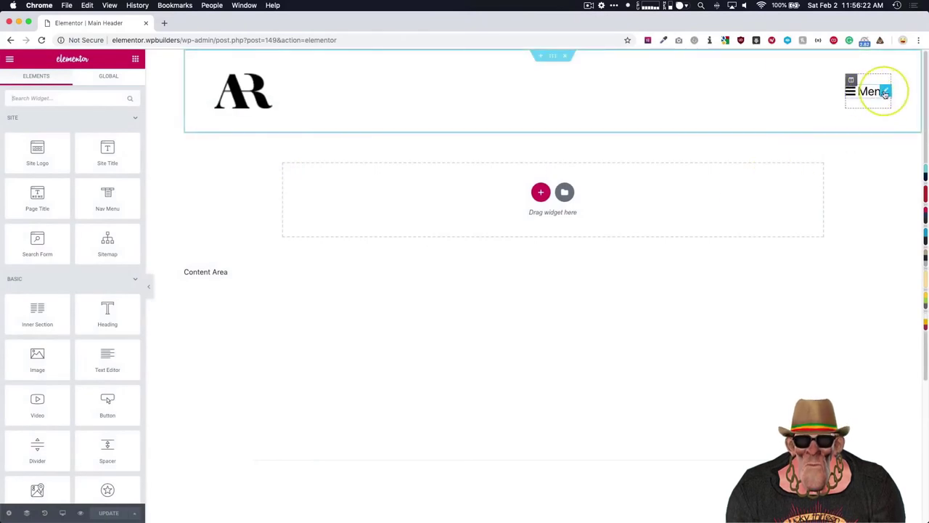
click(885, 92)
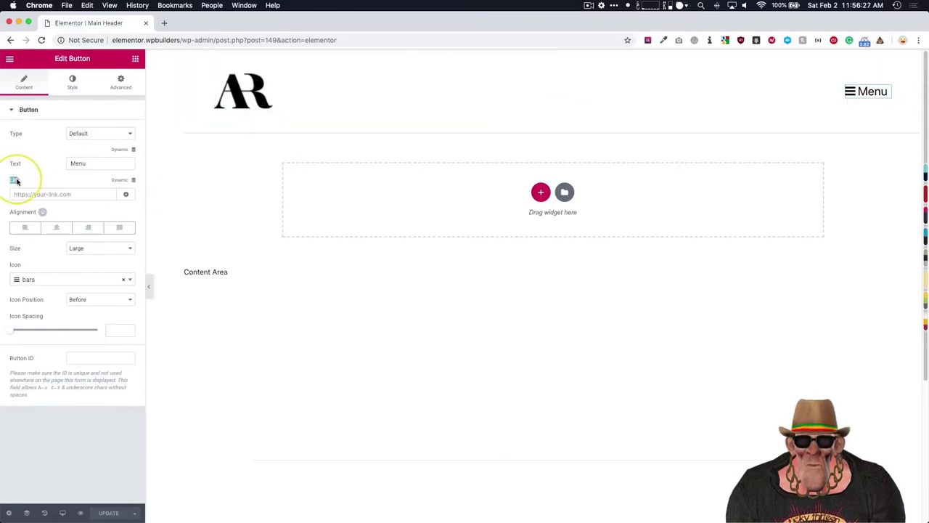
click(29, 182)
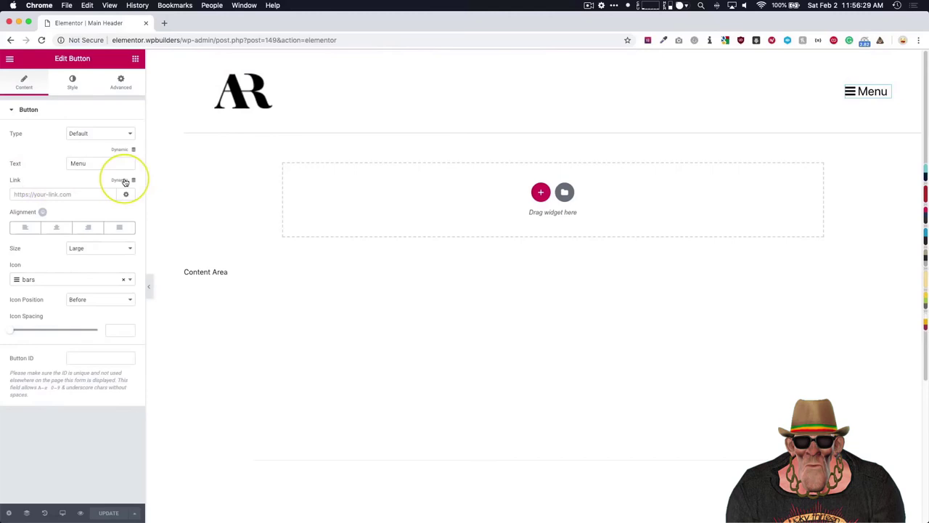
click(125, 181)
scroll(45, 249, down, 5)
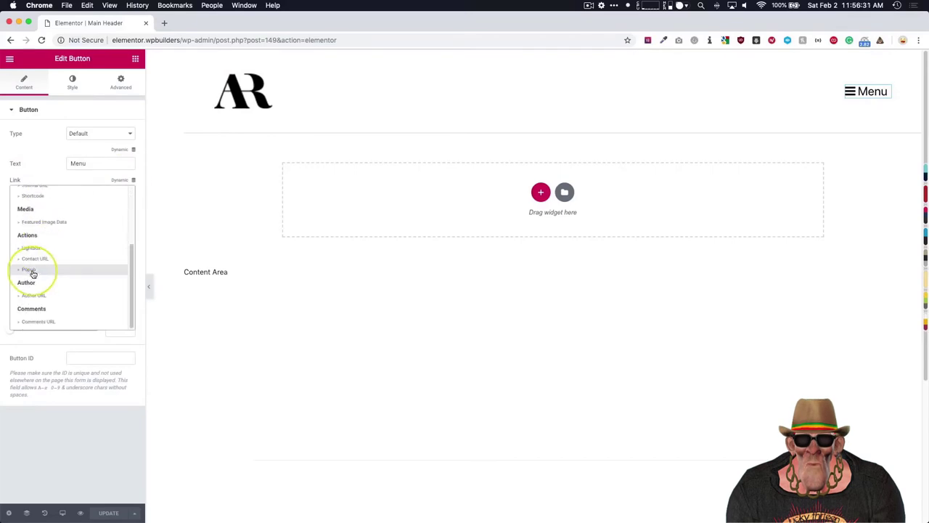
click(32, 272)
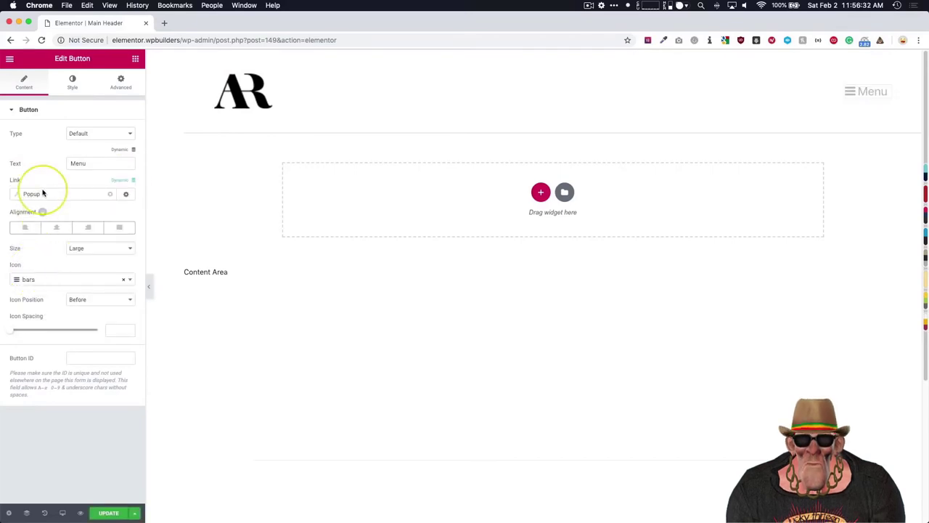
- Set the link action to Toggle Popup for Off Canvas and update the header
click(42, 194)
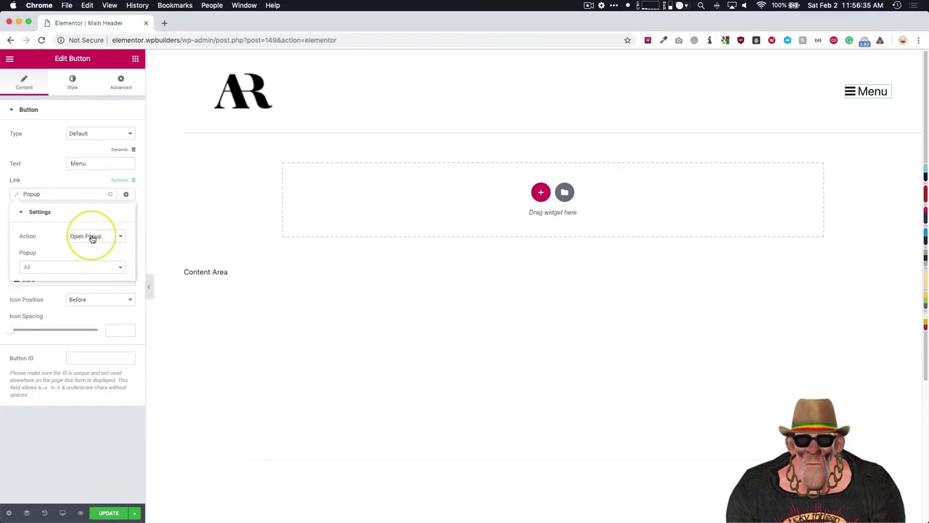
click(92, 239)
click(72, 252)
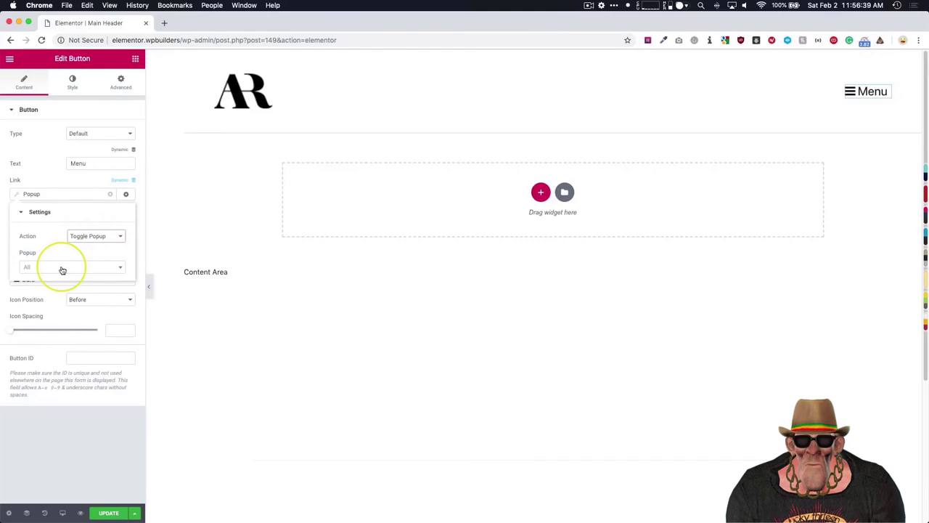
click(62, 270)
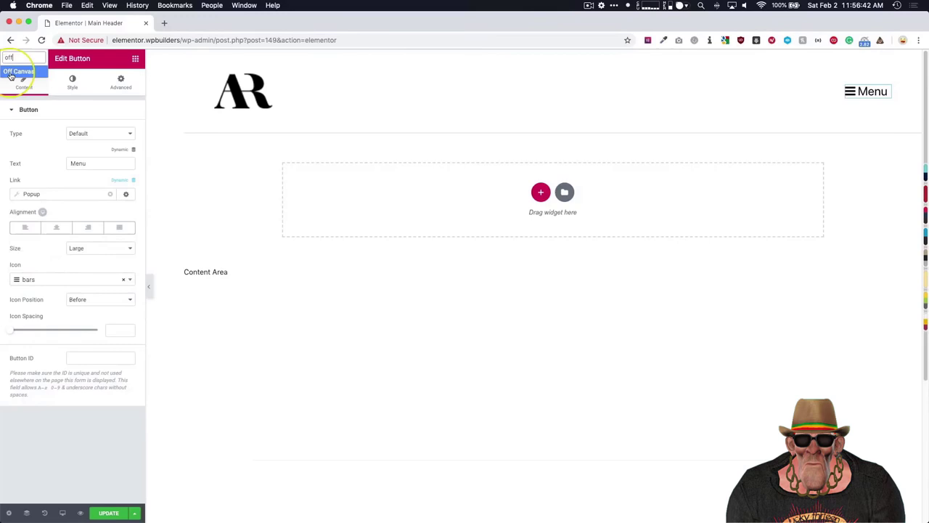
click(15, 73)
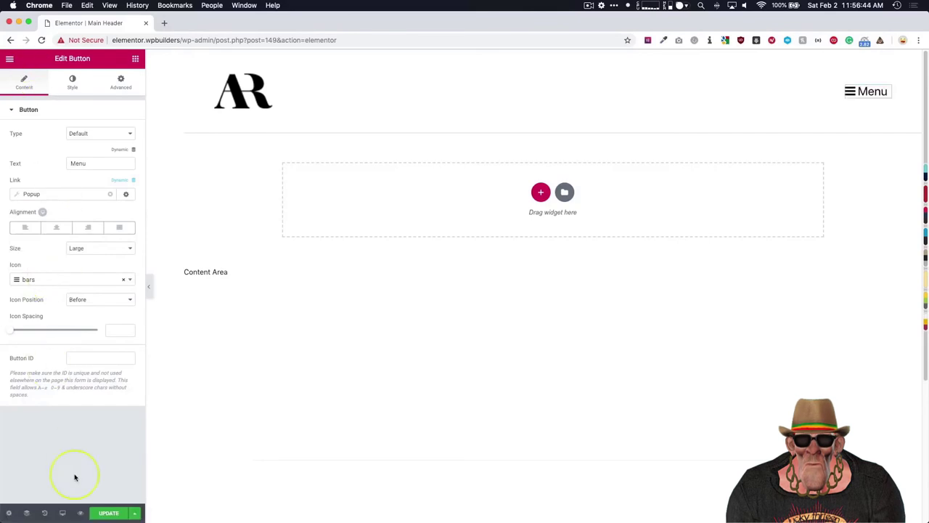
click(109, 514)
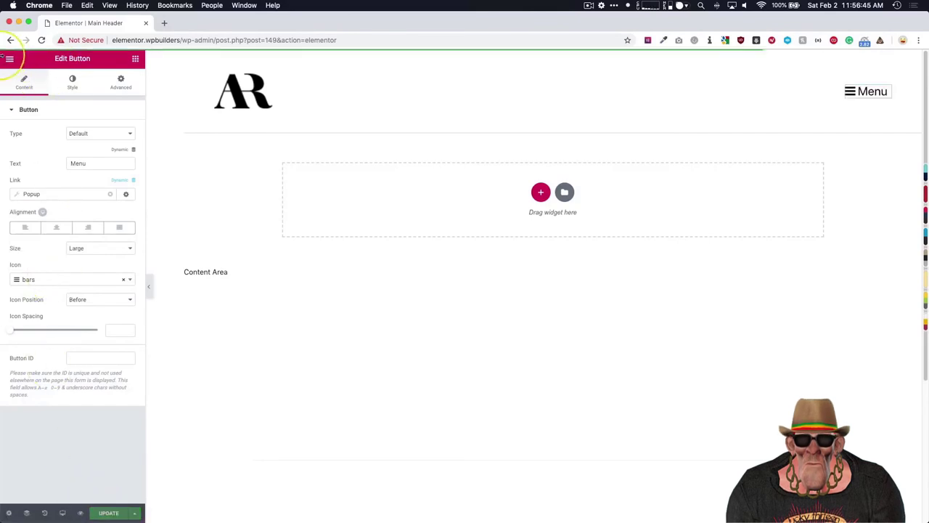
- Exit the editor to the dashboard and go to the live site
click(9, 58)
click(63, 313)
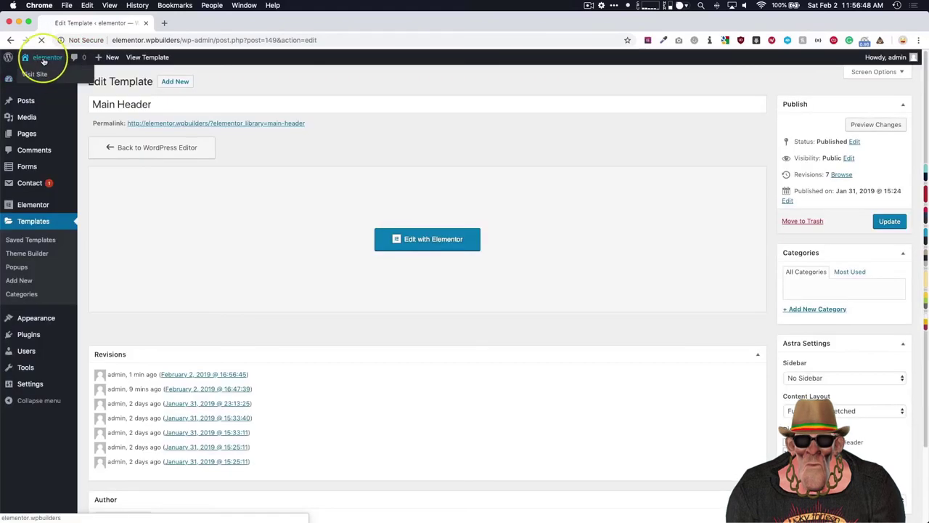
click(44, 61)
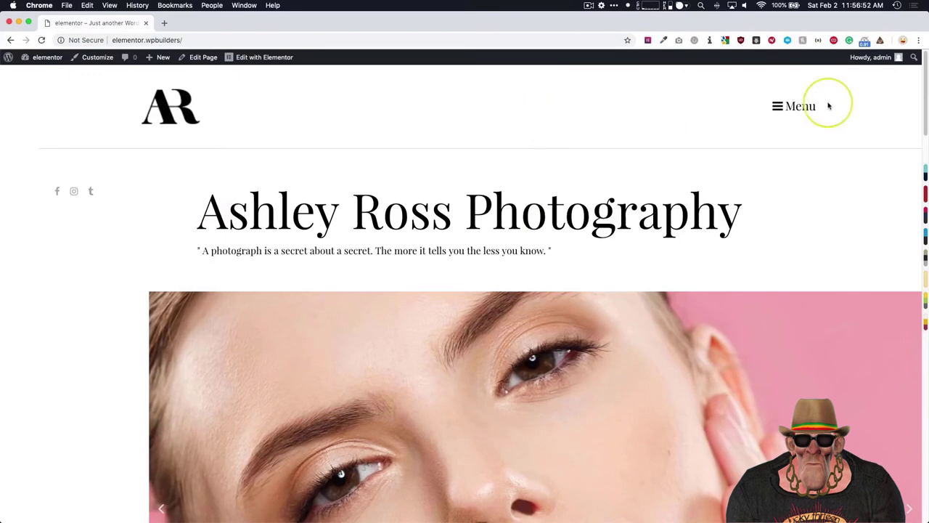
- Test the header Menu button, opening and closing the off-canvas menu several times
click(795, 106)
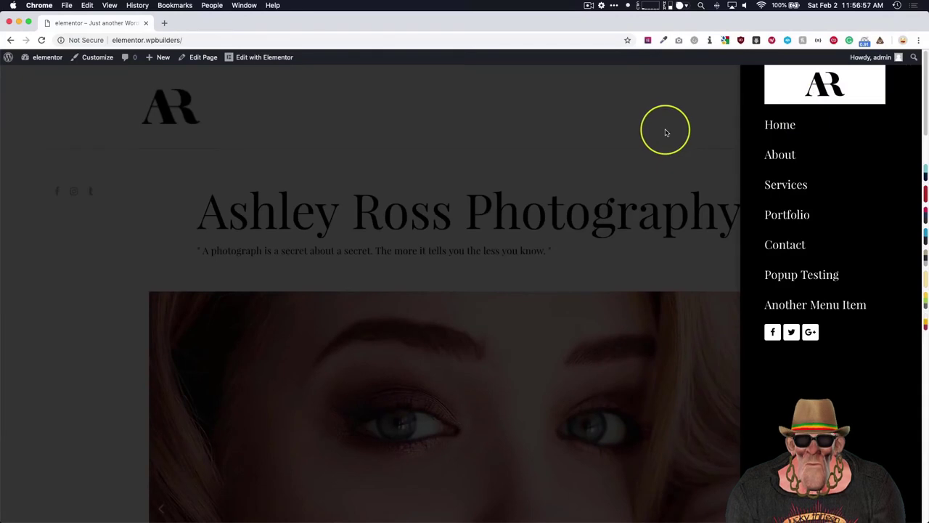
click(665, 132)
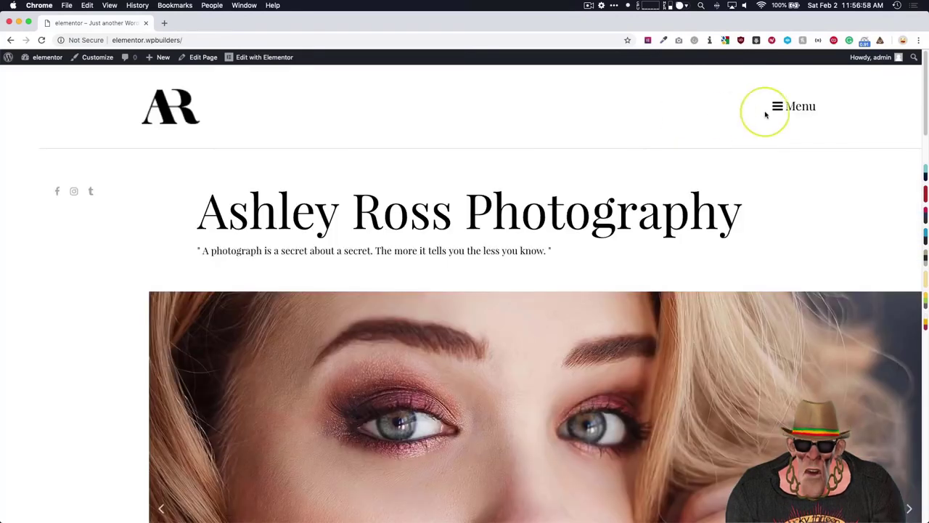
click(777, 108)
click(632, 131)
click(778, 108)
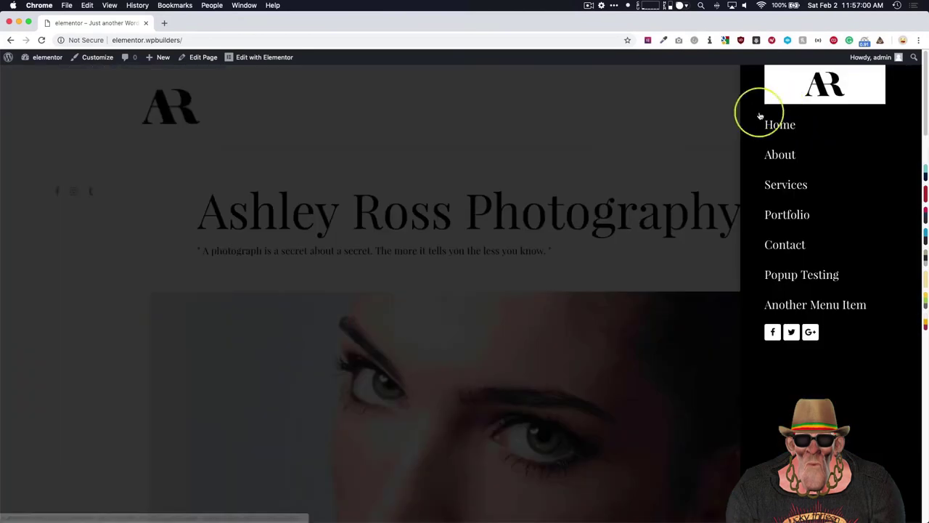
click(624, 136)
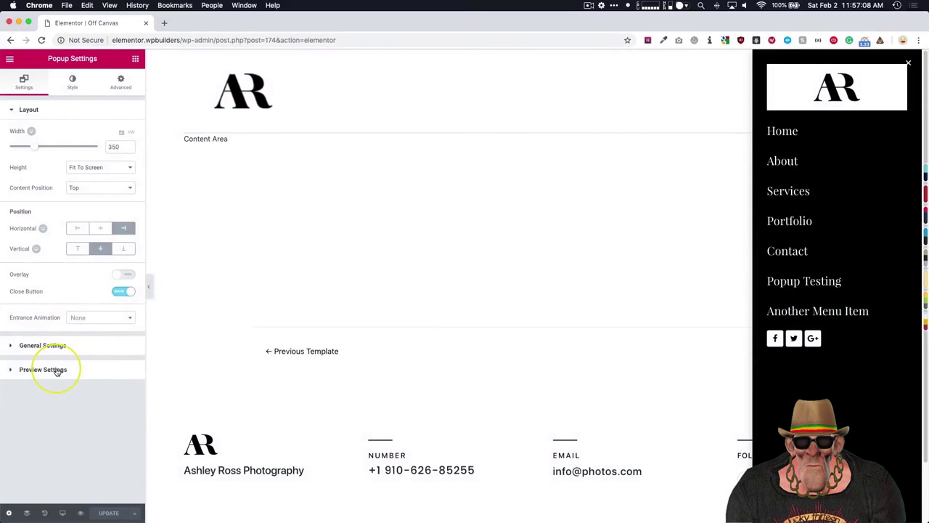
- Set the Off Canvas entrance animation to Fade In Right and save with Save & Close
click(86, 319)
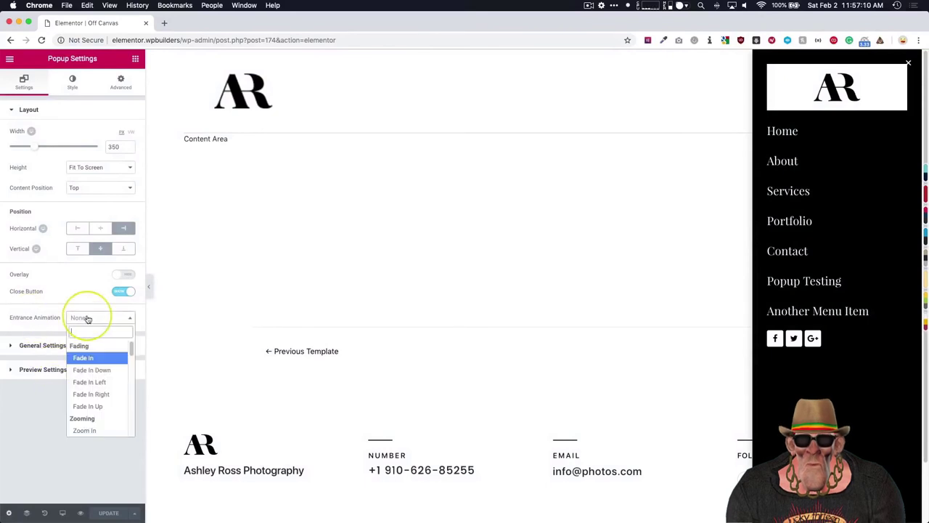
click(98, 382)
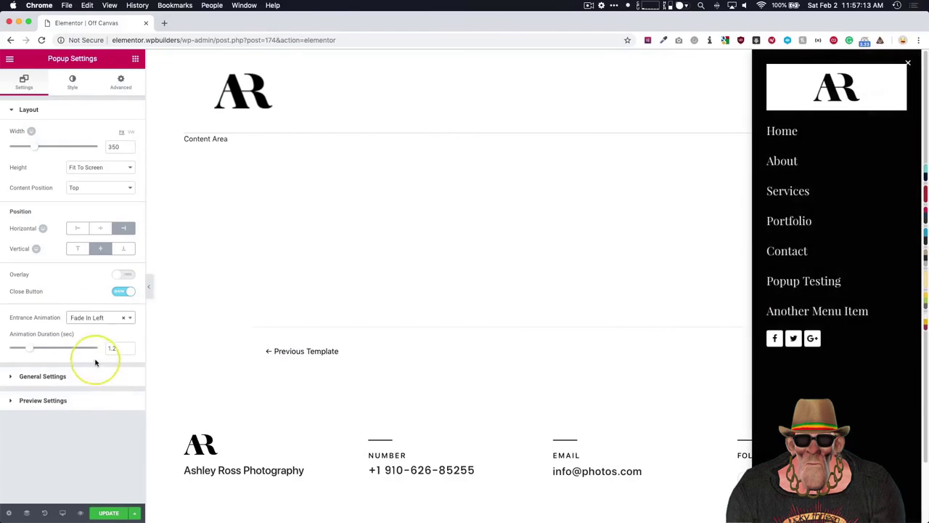
click(86, 319)
click(88, 394)
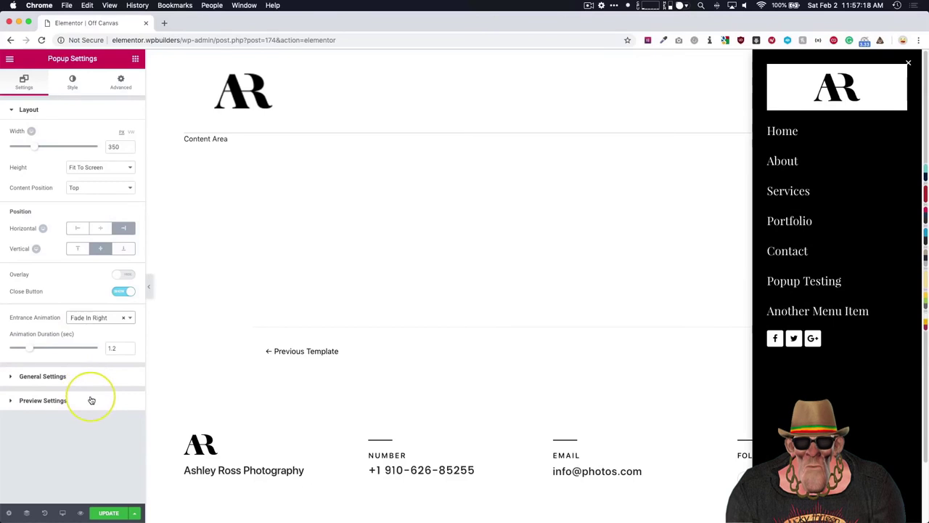
click(122, 275)
click(122, 274)
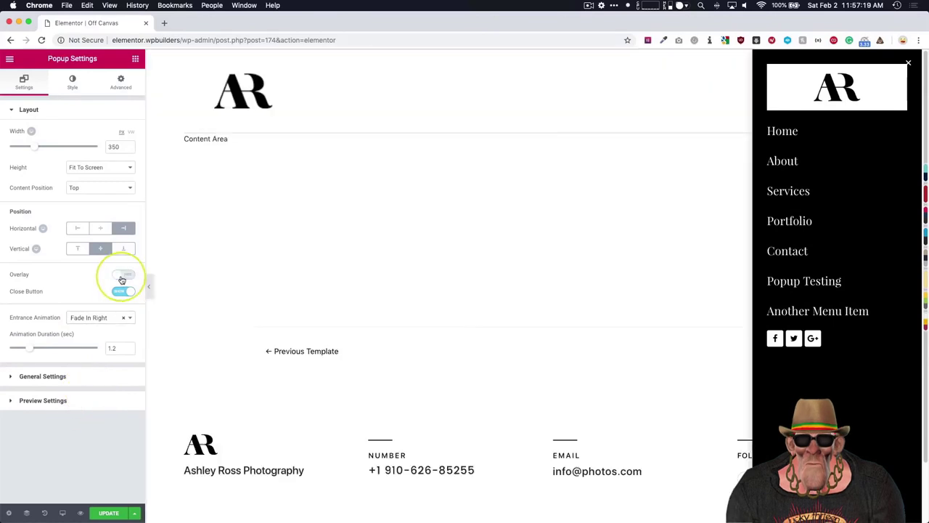
click(83, 316)
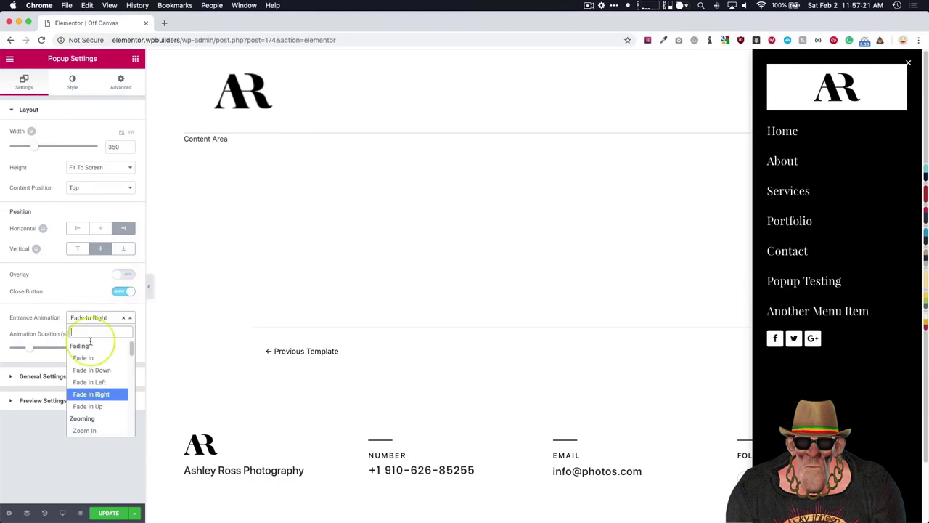
click(90, 394)
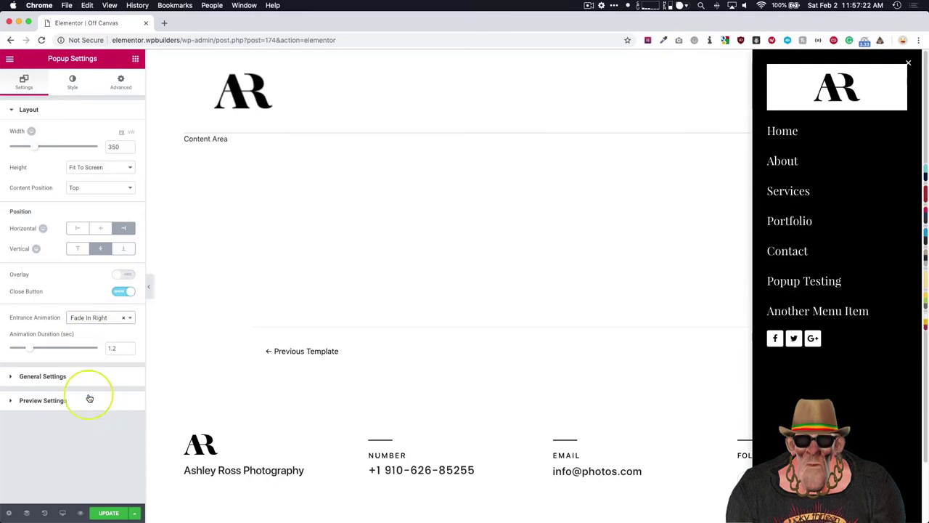
click(109, 513)
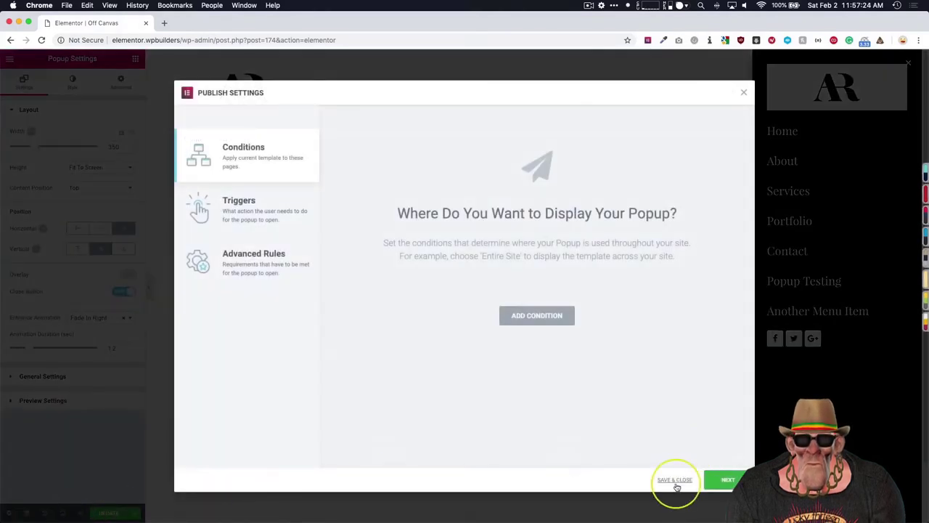
click(674, 481)
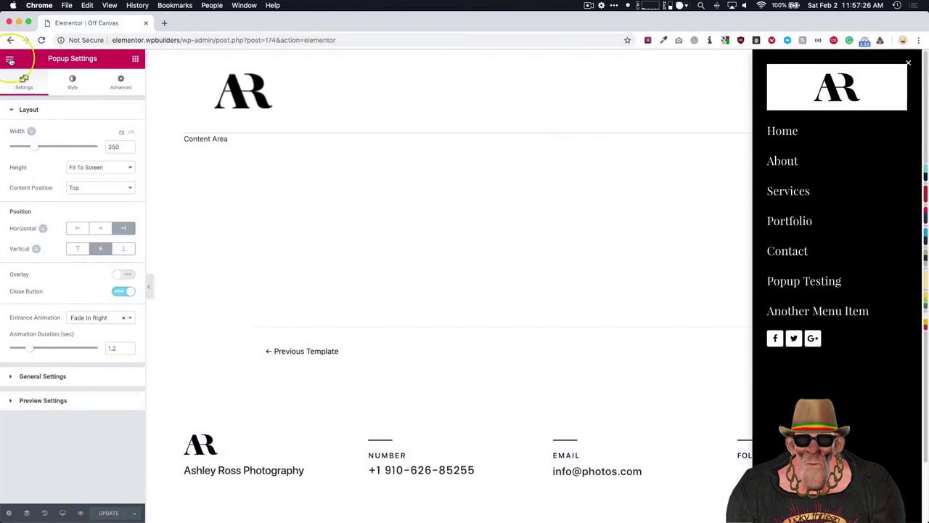
- View the live page and test opening and closing the off-canvas menu
click(10, 61)
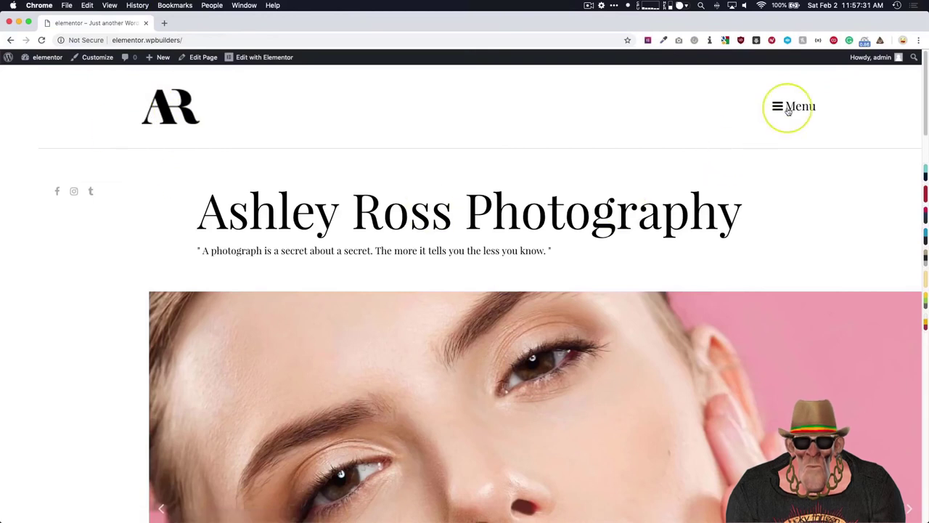
click(788, 109)
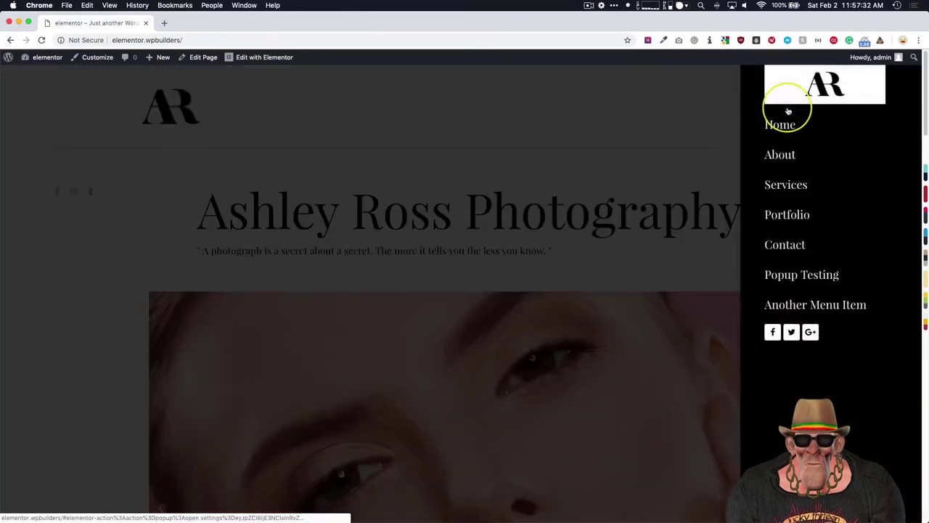
click(653, 132)
click(798, 106)
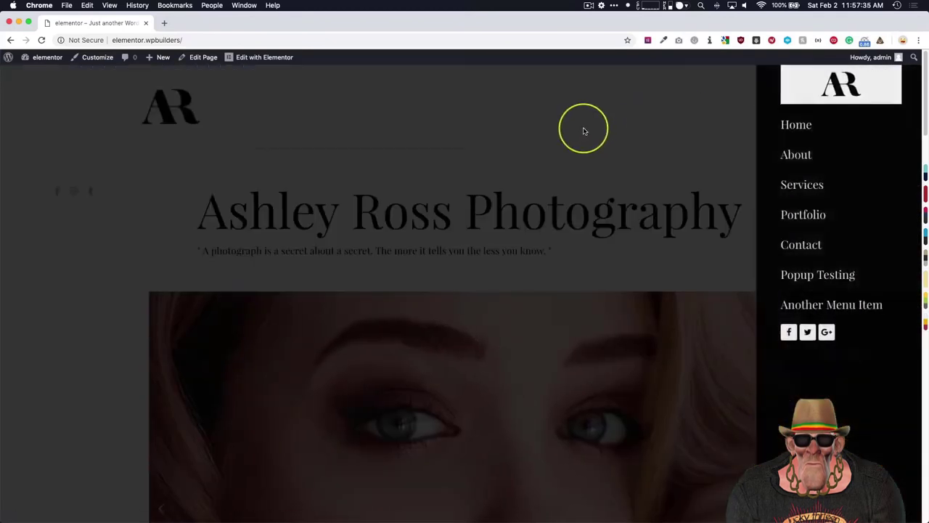
click(583, 131)
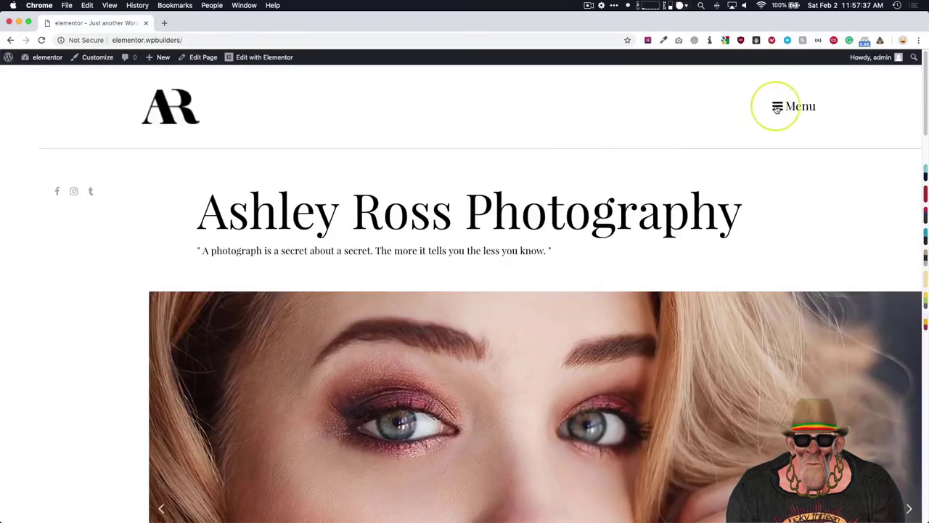
- Test the menu once more, then open the Off Canvas popup in Elementor from the admin bar
click(777, 107)
click(339, 89)
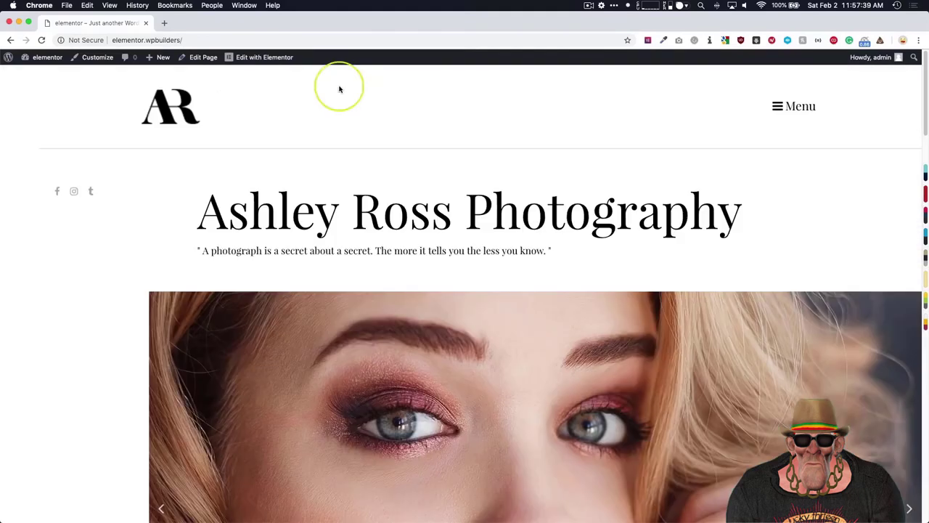
mouse_move(261, 57)
click(263, 99)
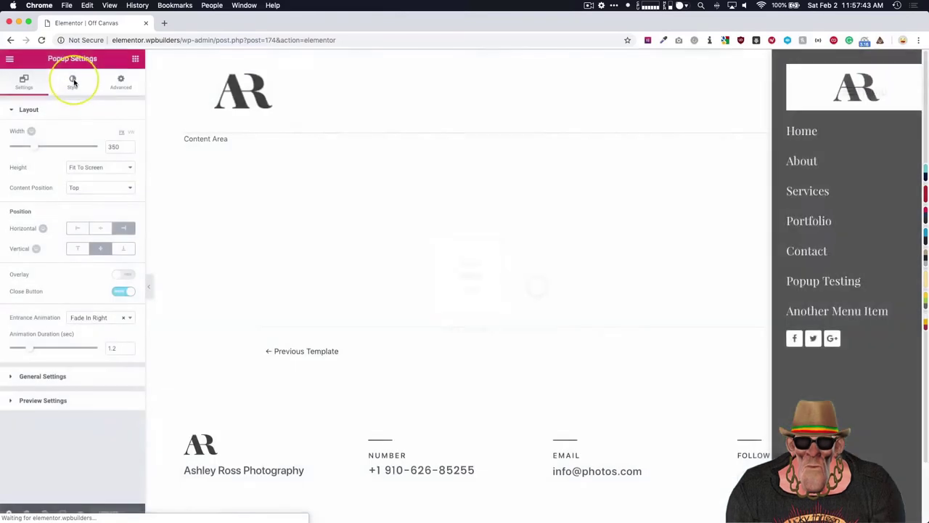
- Turn on the popup's overlay and make its colour nearly transparent
click(73, 79)
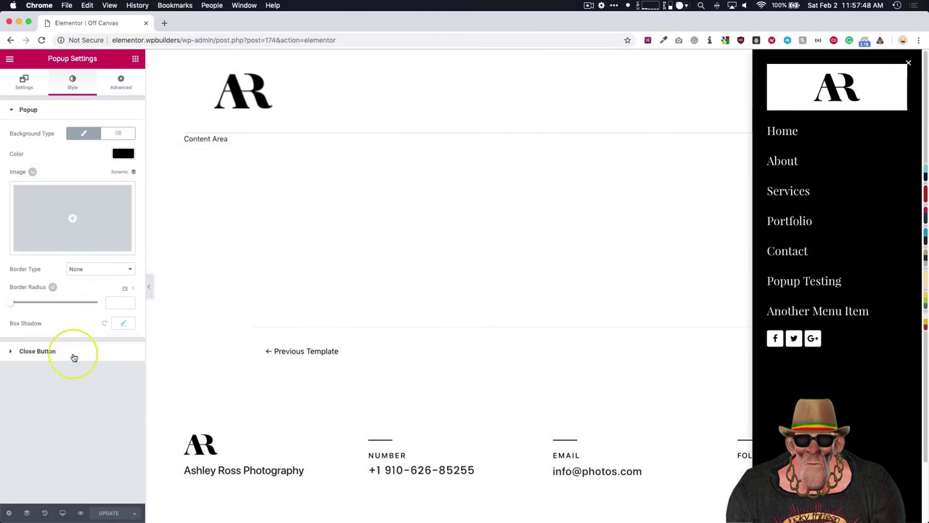
click(24, 80)
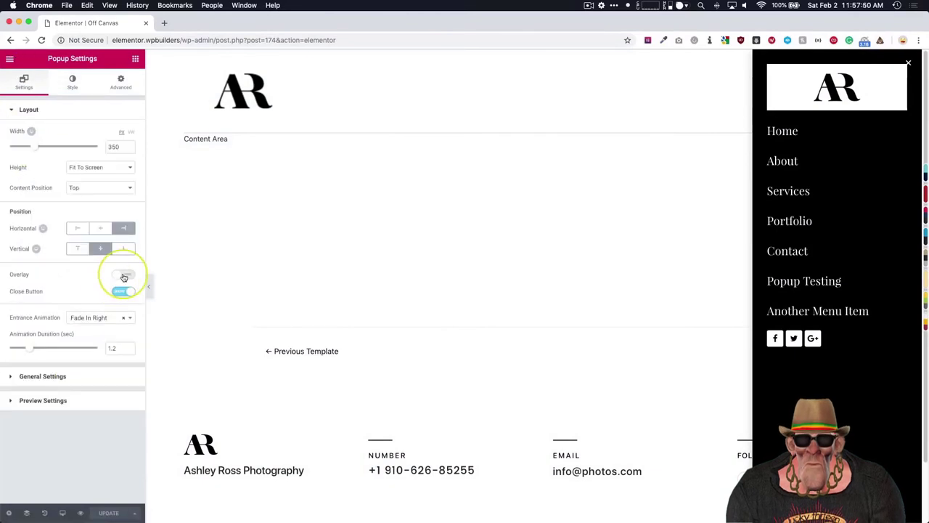
click(123, 276)
click(67, 84)
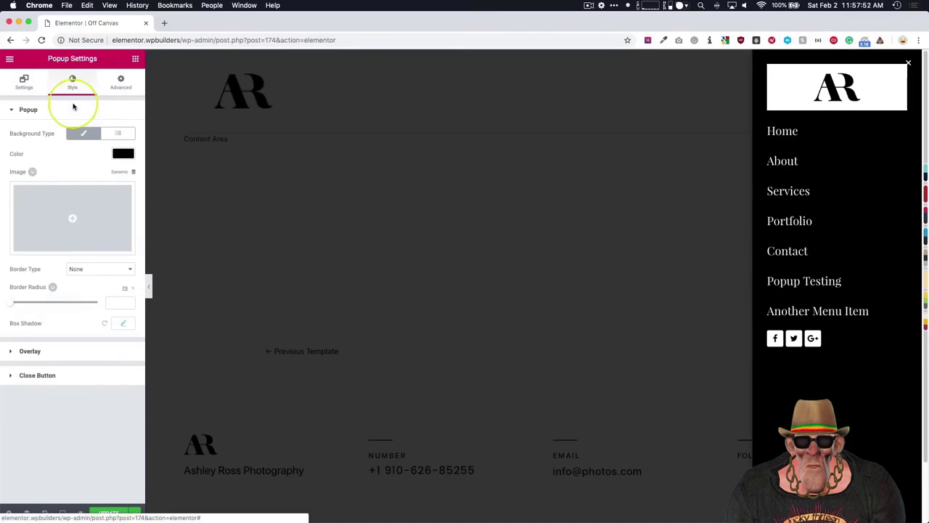
click(77, 352)
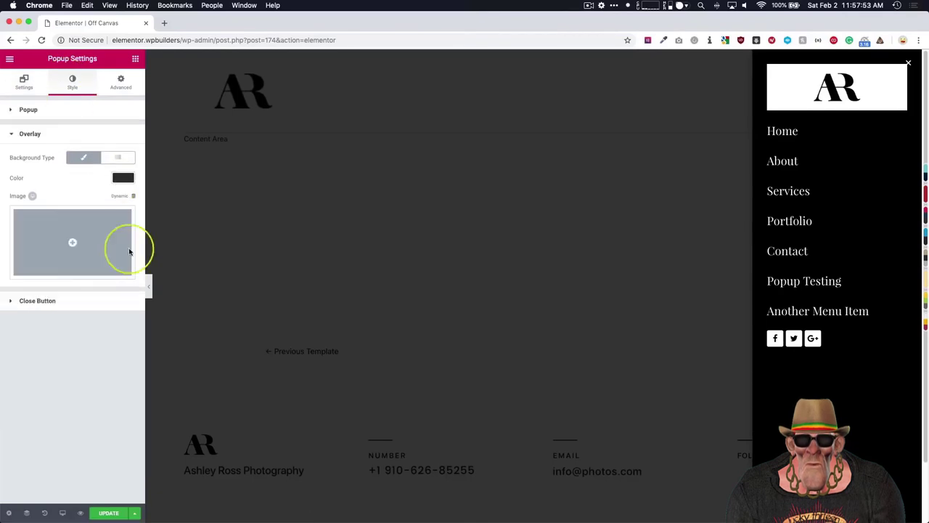
click(120, 179)
drag(128, 215, 129, 307)
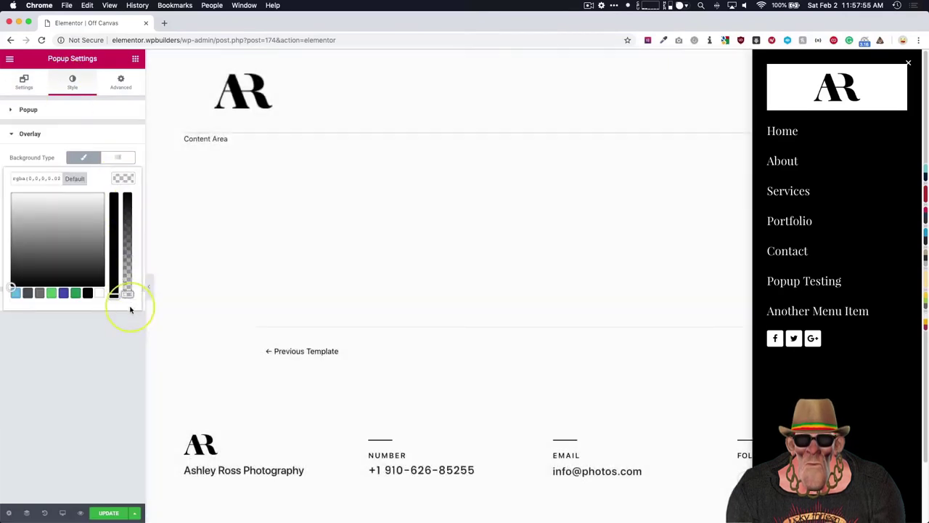
click(128, 352)
- Save the Off Canvas popup and exit the editor to the WordPress dashboard
click(107, 513)
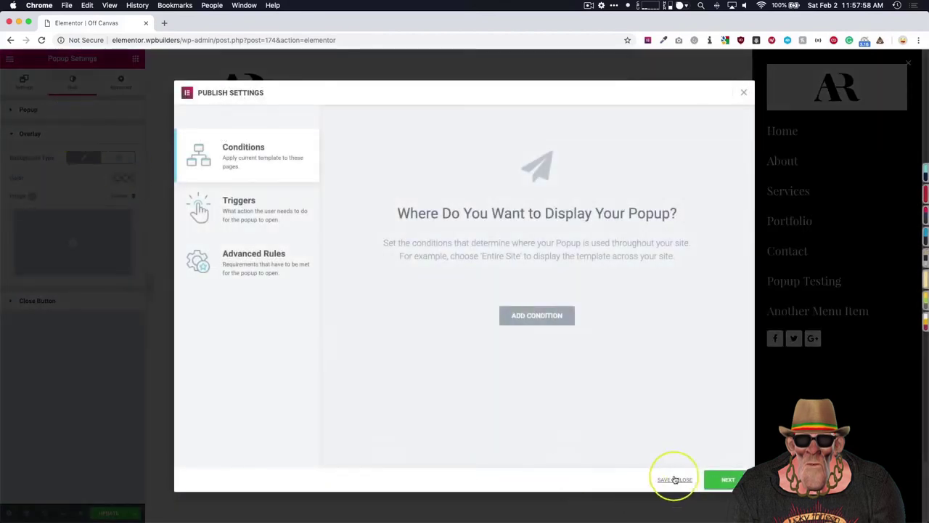
click(675, 480)
click(8, 58)
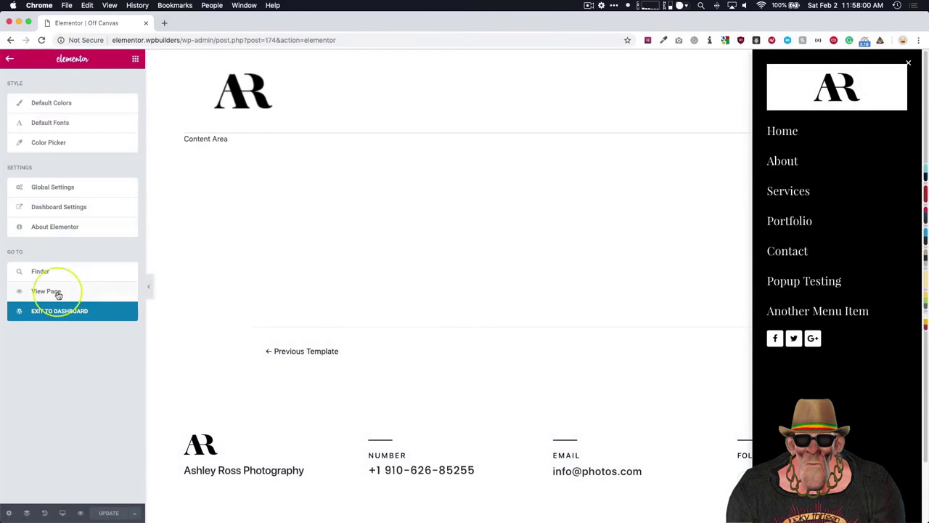
click(60, 308)
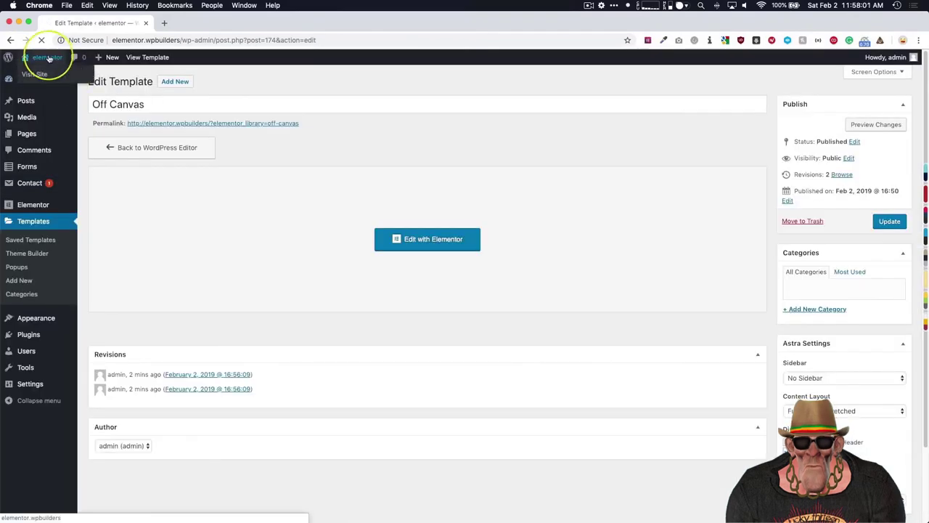
- Open the live homepage and test that the Menu button opens and closes the off-canvas menu
click(45, 57)
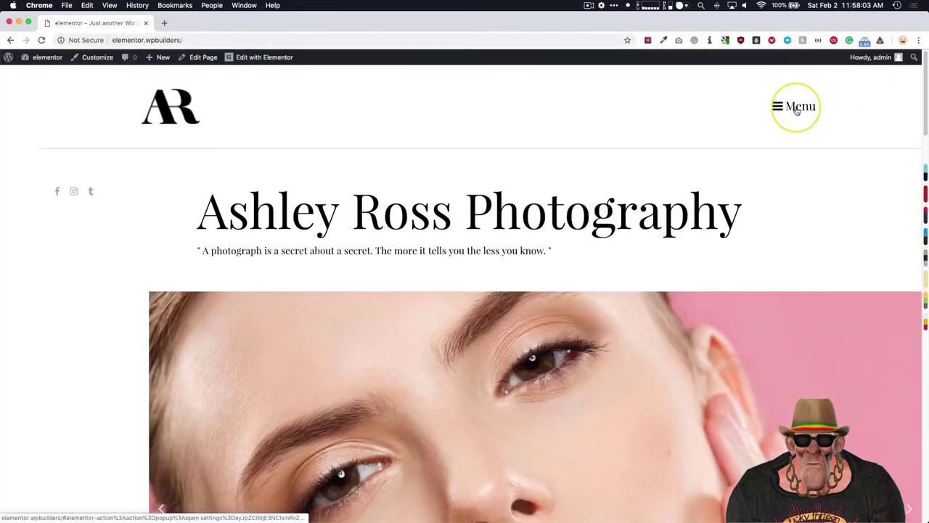
click(796, 107)
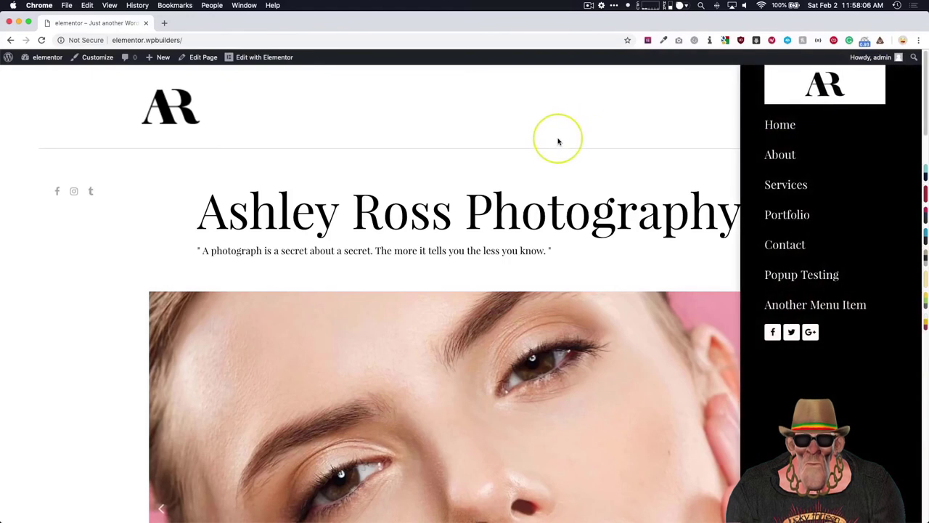
click(559, 142)
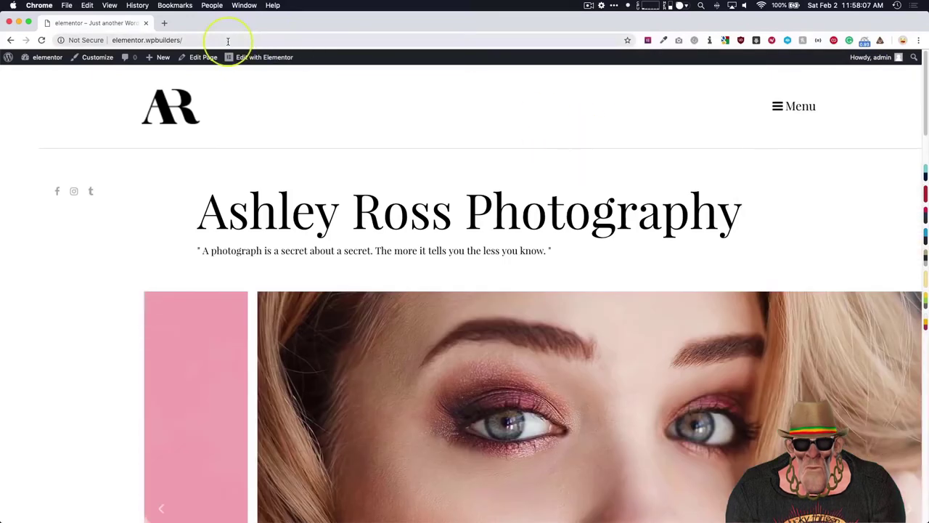
- Load the homepage's address in a new incognito window
click(232, 38)
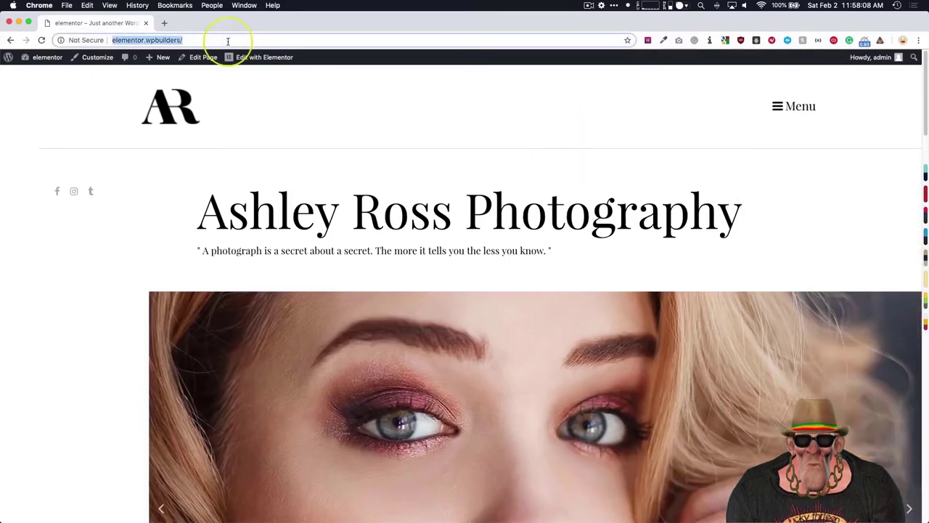
key(super+shift+n)
text(elementor.wpbuilders/)
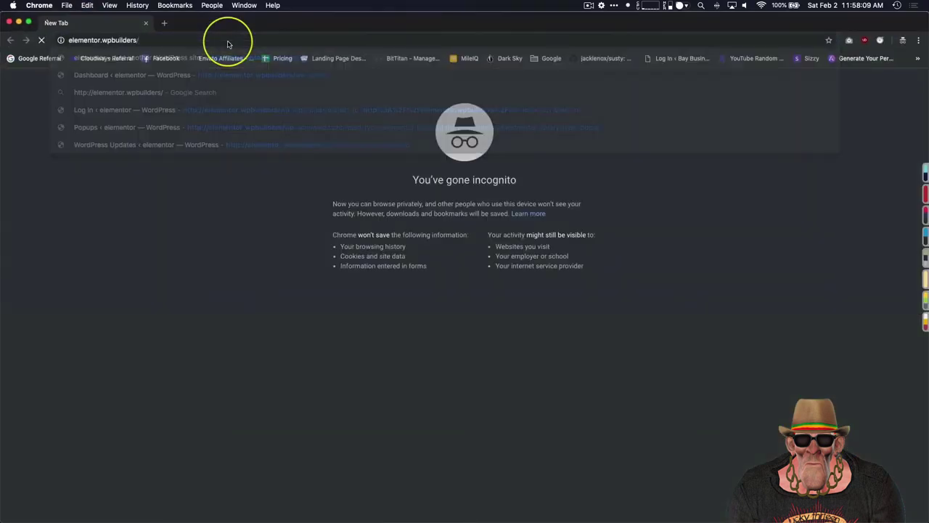
key(Return)
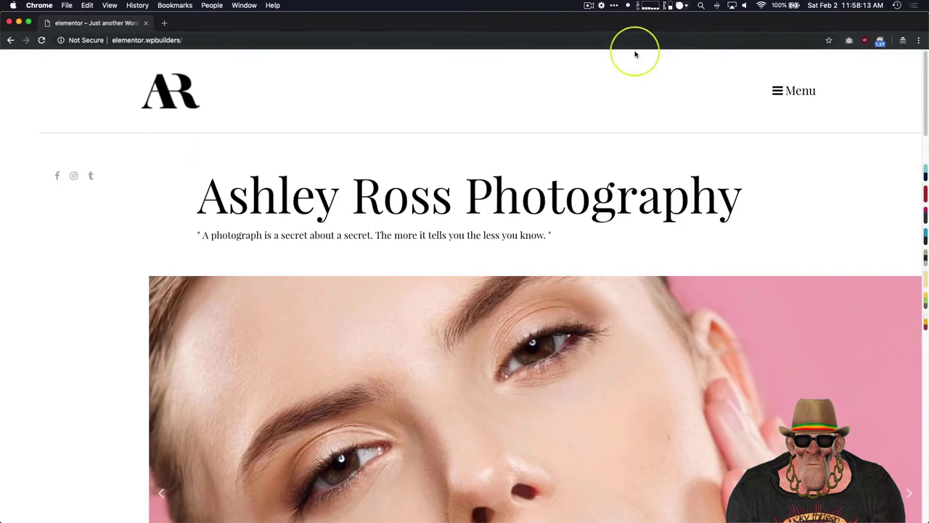
- Open and close the off-canvas menu twice as a logged-out visitor
click(787, 90)
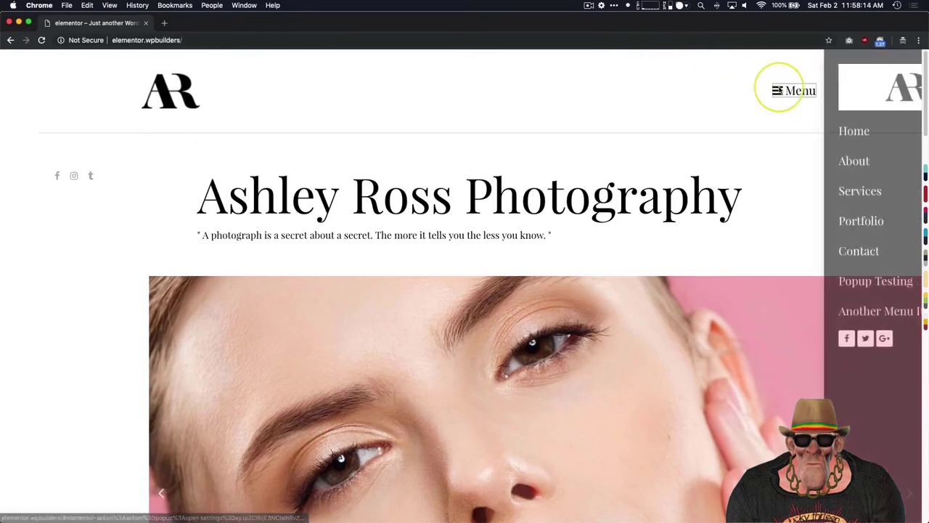
click(561, 107)
click(781, 95)
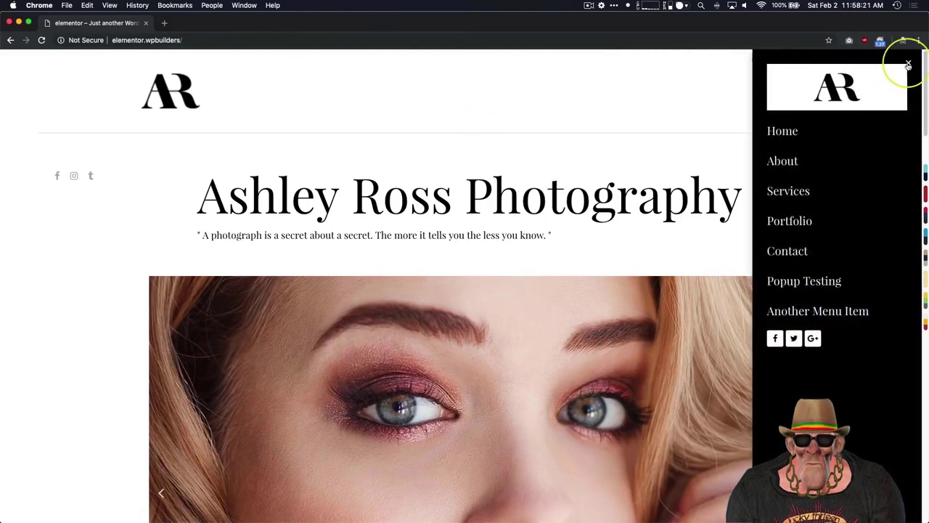
click(518, 91)
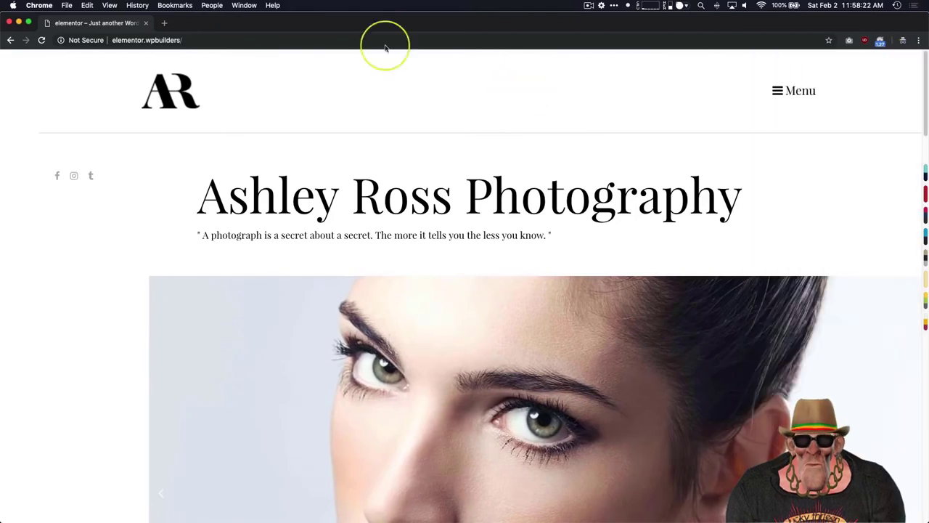
- Close the incognito window and edit the Off Canvas popup with Elementor
click(18, 23)
mouse_move(266, 58)
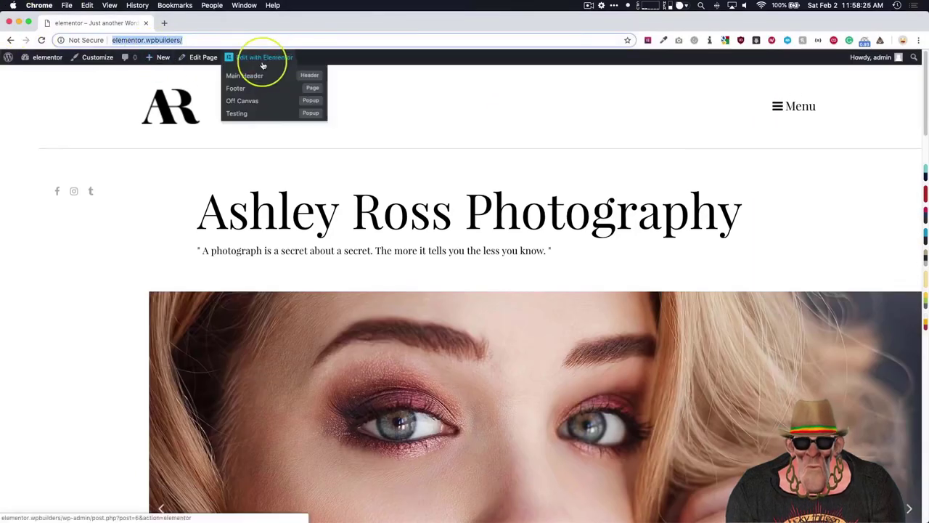
click(262, 103)
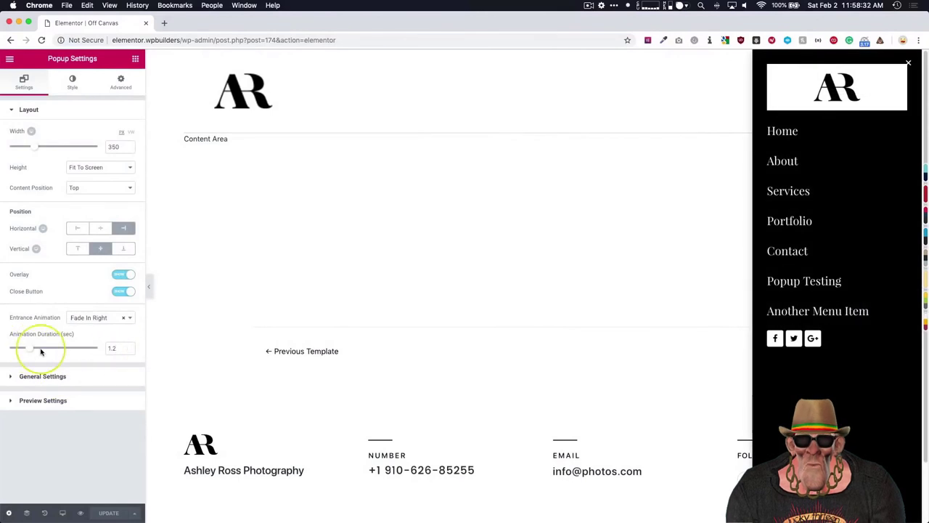
- Set the popup's entrance Animation Duration to 0.5 seconds and save
drag(27, 350, 21, 350)
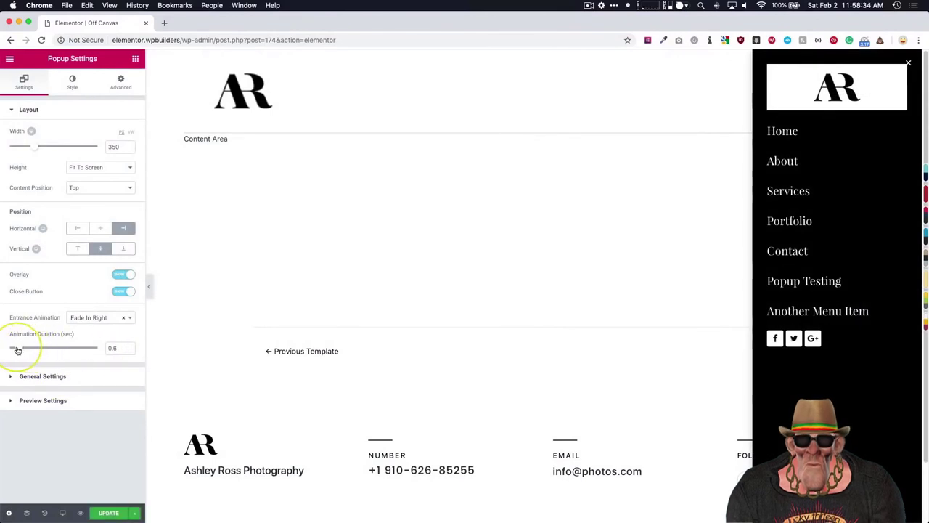
click(109, 513)
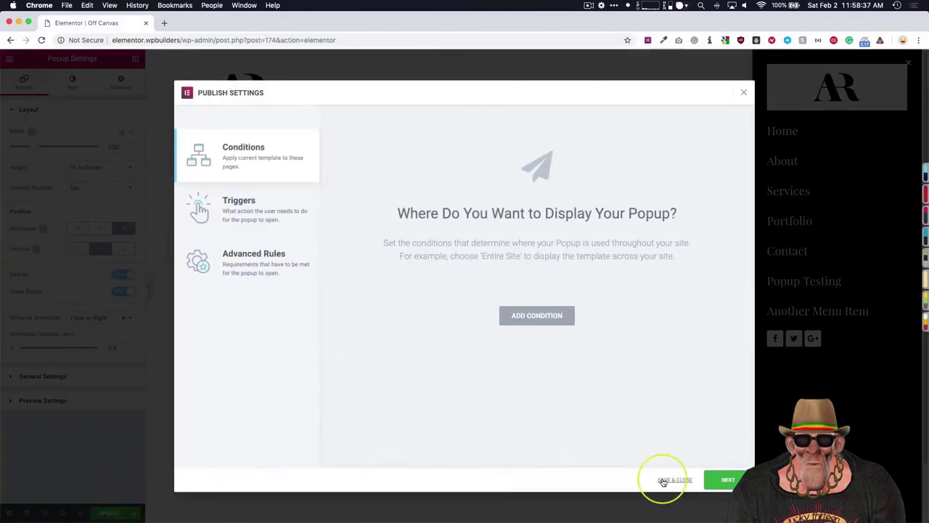
click(662, 482)
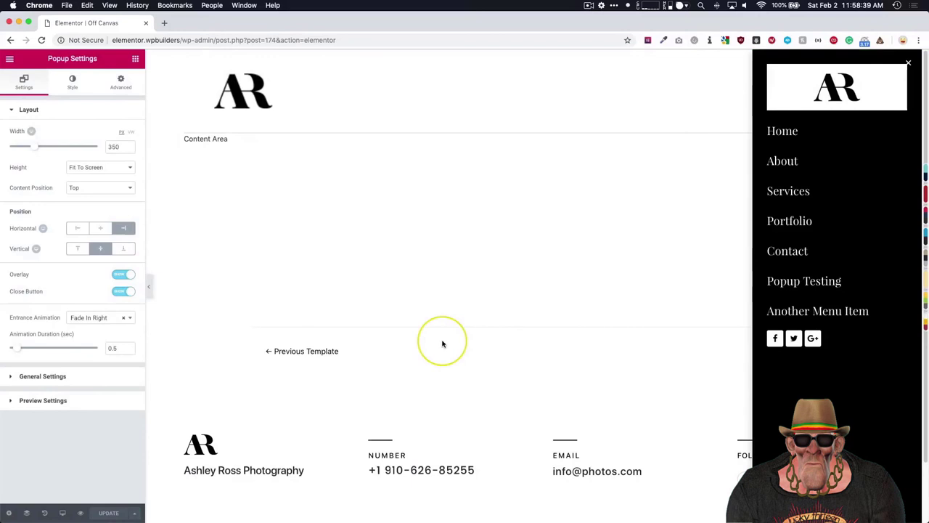
- Load the homepage in a new incognito window and open the off-canvas menu to check the animation
key(super+shift+n)
text(elementor.wpbuilders/)
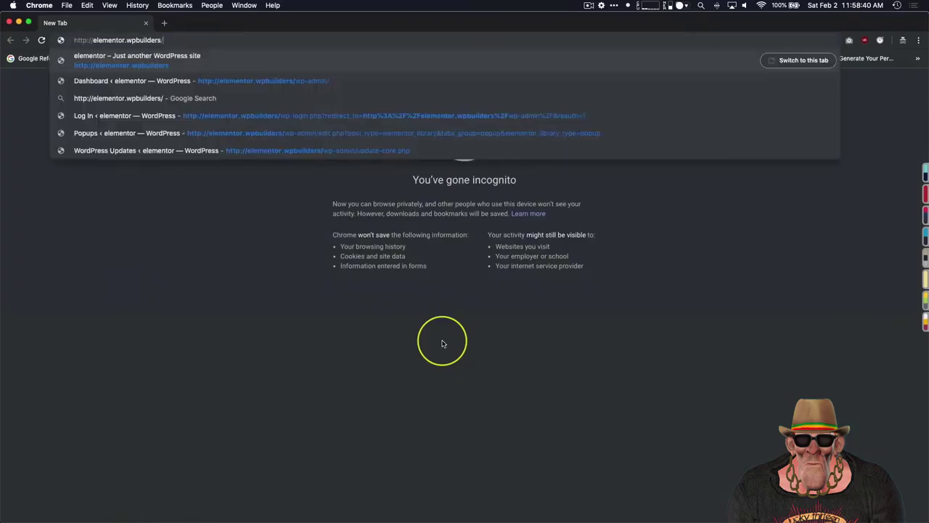
key(Return)
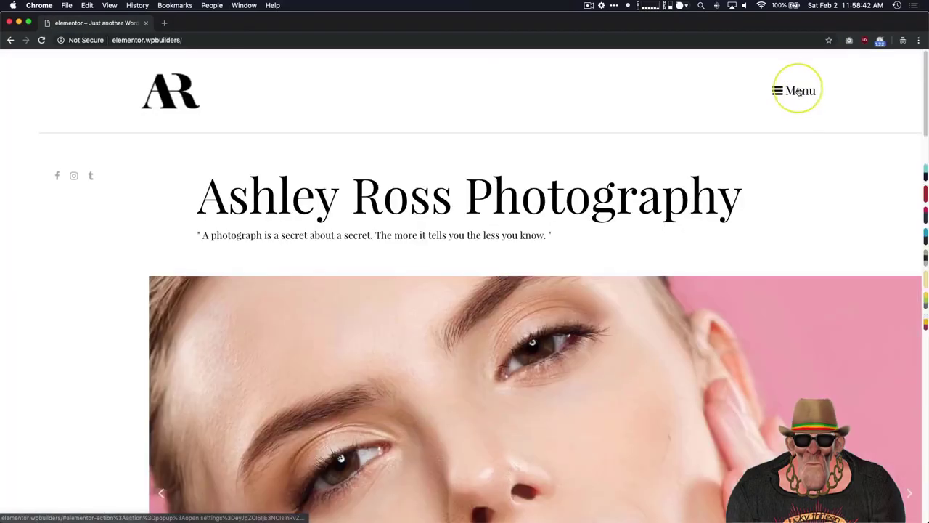
click(793, 91)
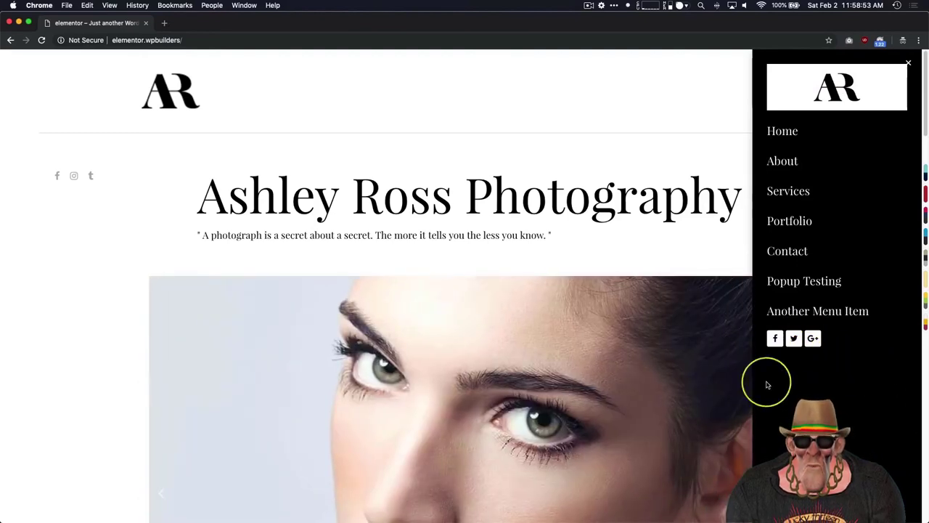
- Add a Google Maps widget below the social icons in the Off Canvas popup
click(355, 106)
key(super+grave)
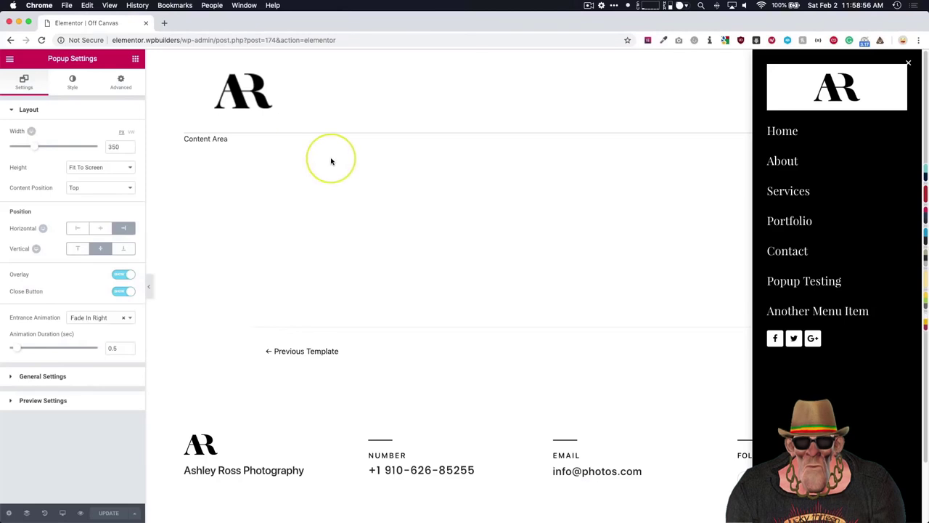
click(135, 60)
text(map)
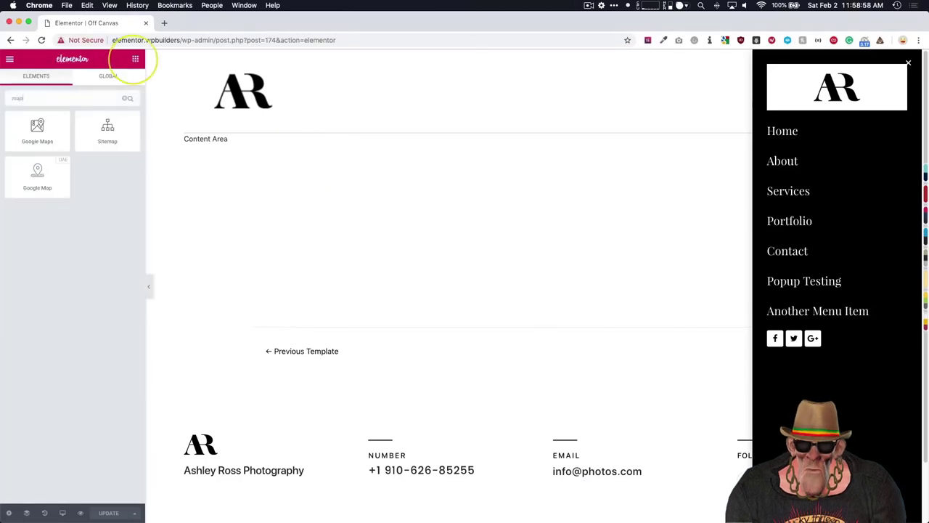
click(58, 175)
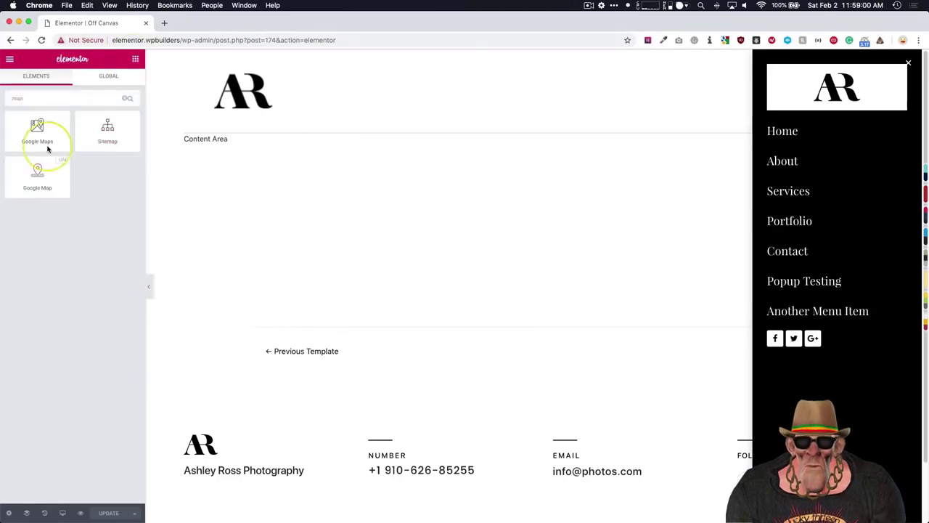
drag(45, 133, 825, 349)
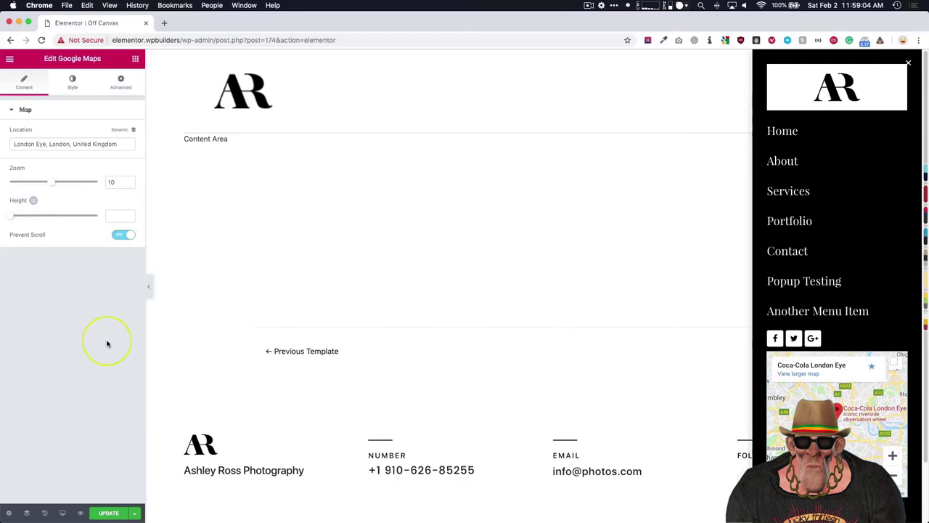
- Set the London Eye map's zoom to 16 and save the popup
drag(52, 185, 77, 184)
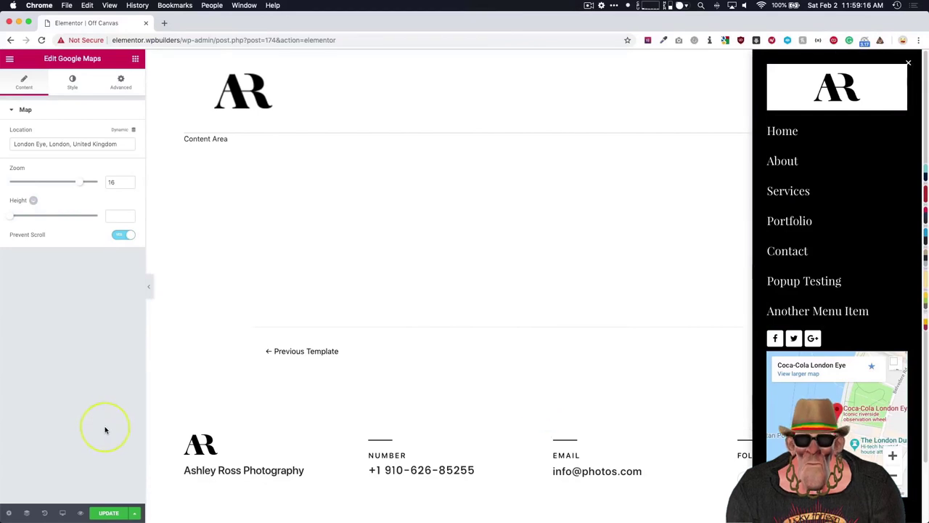
click(108, 510)
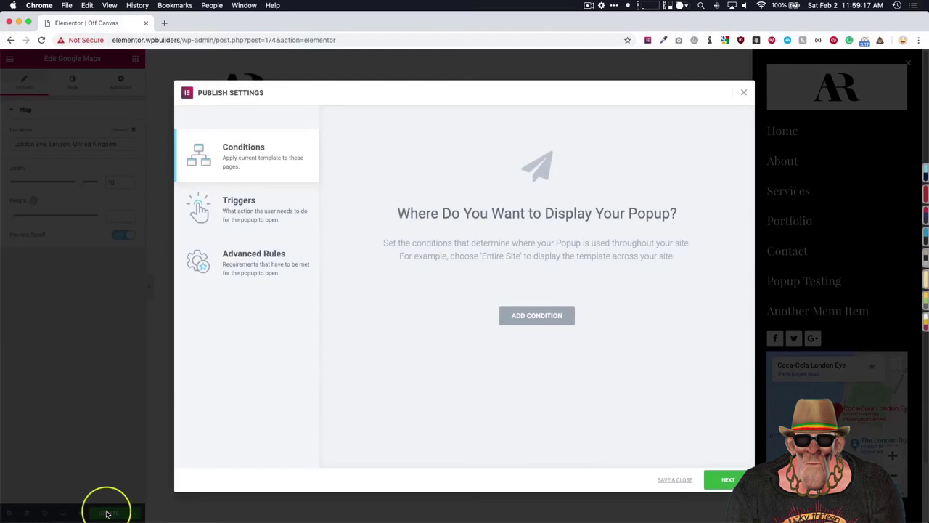
click(675, 480)
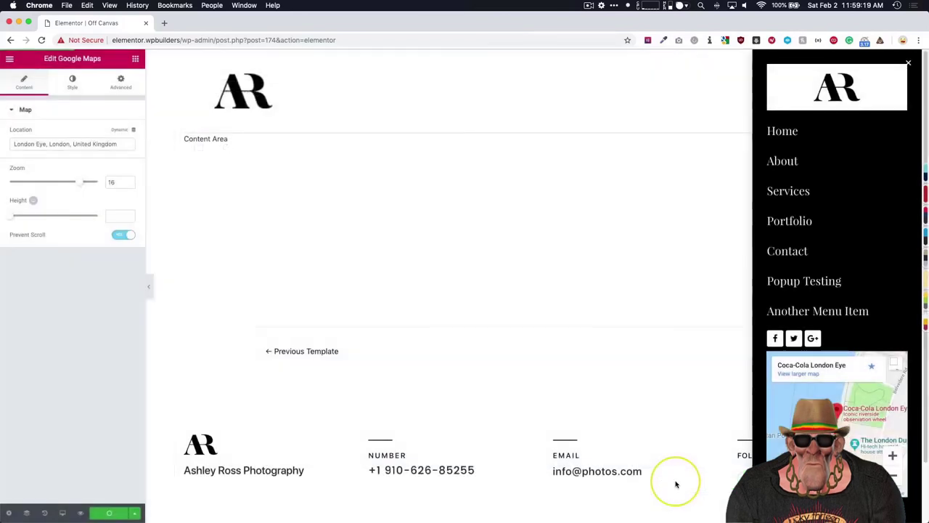
- Load the site's homepage in a new incognito window
key(super+shift+n)
text(elementor.wpbuilders/)
key(Return)
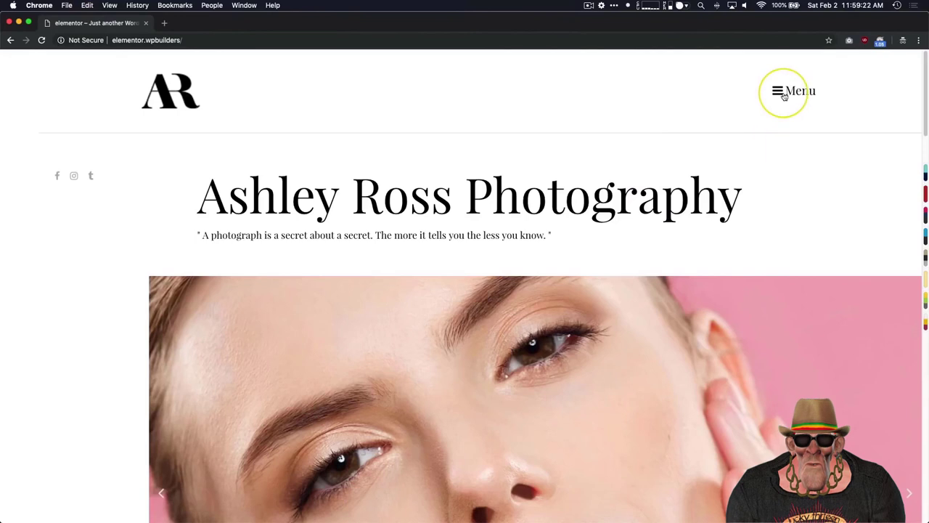
- Open and close the off-canvas menu repeatedly, ending with it open showing the London Eye map
click(779, 91)
click(649, 102)
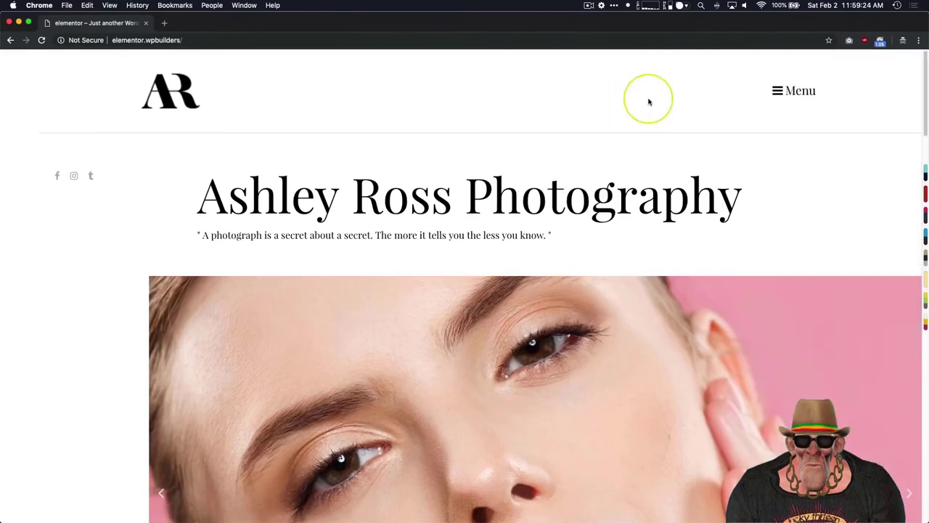
click(780, 91)
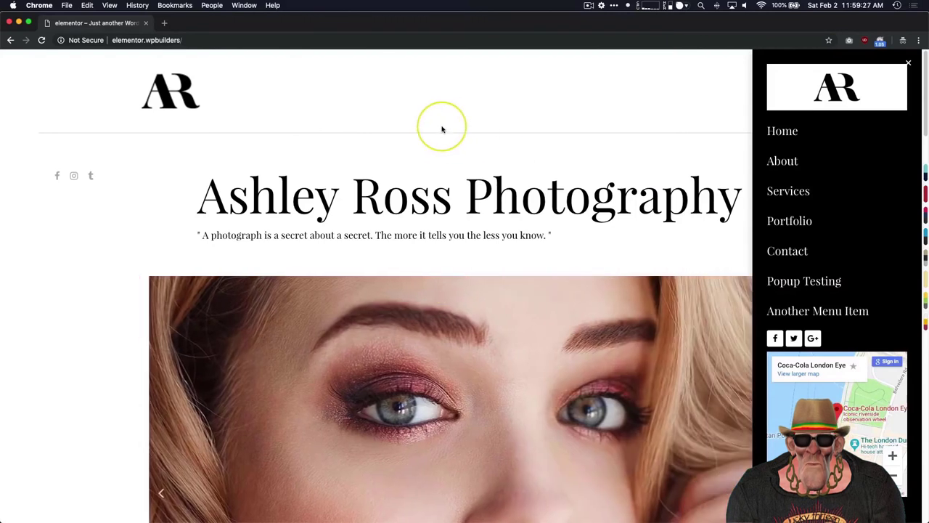
click(442, 129)
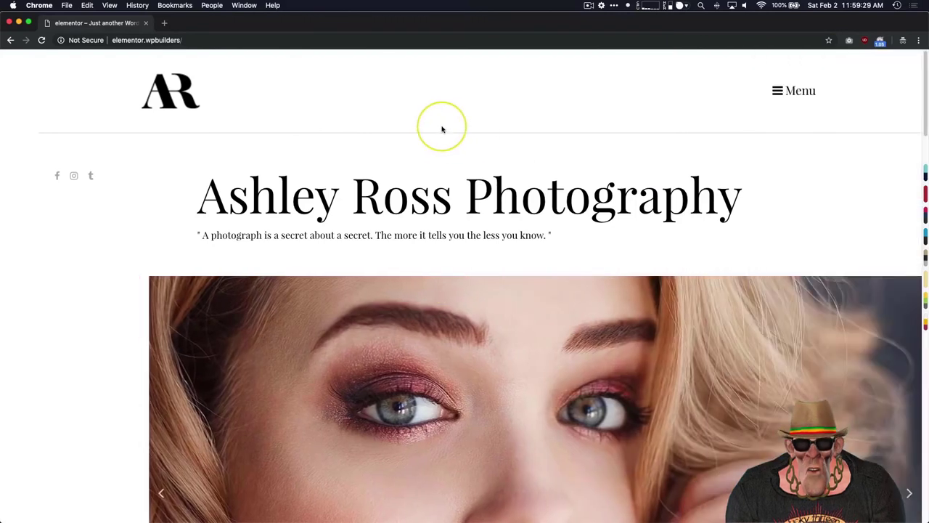
click(776, 90)
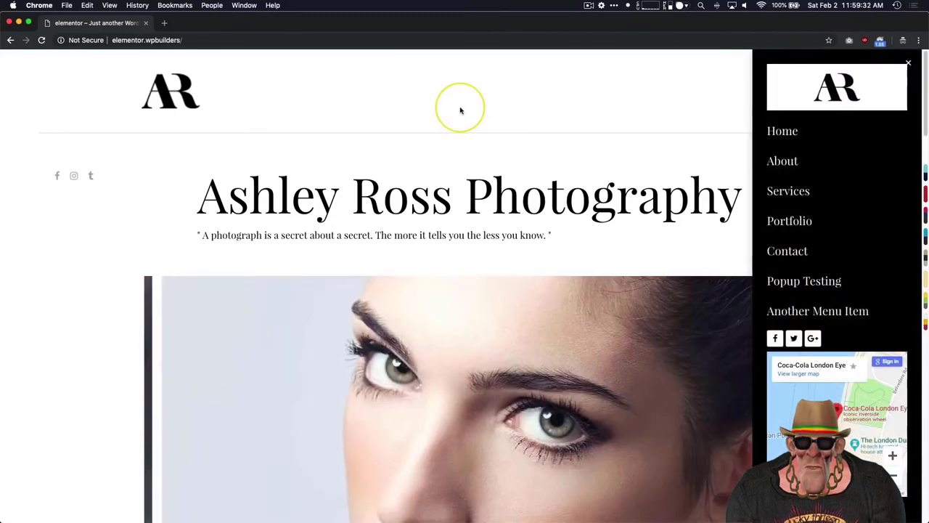